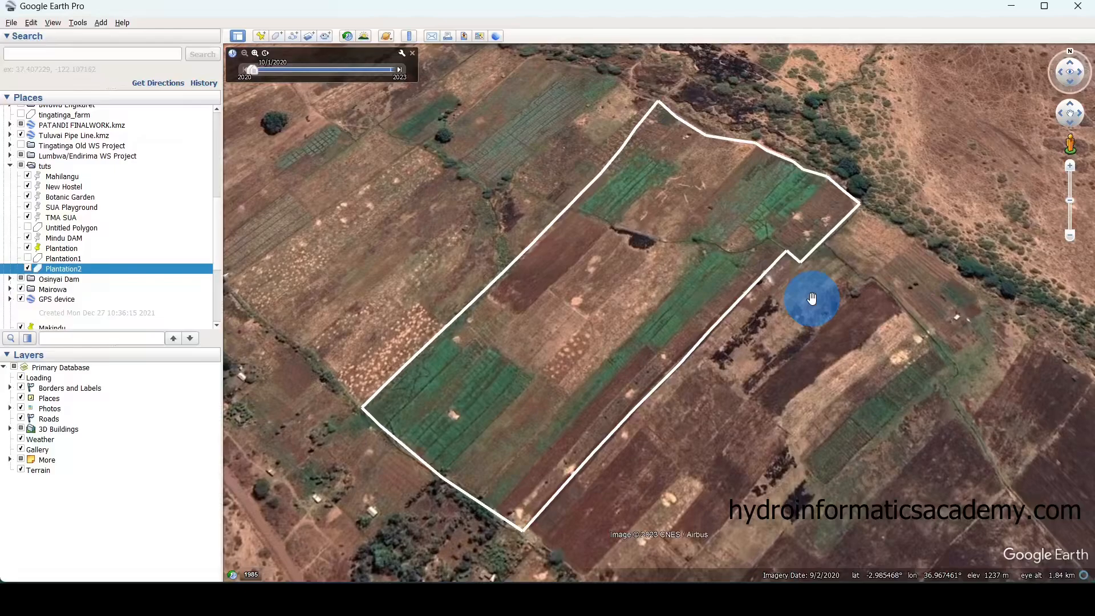
- Check the perimeter and area measurements of the Plantation2 polygon, leaving its properties unchanged
{"action": "right_click", "coordinate": [166, 270]}
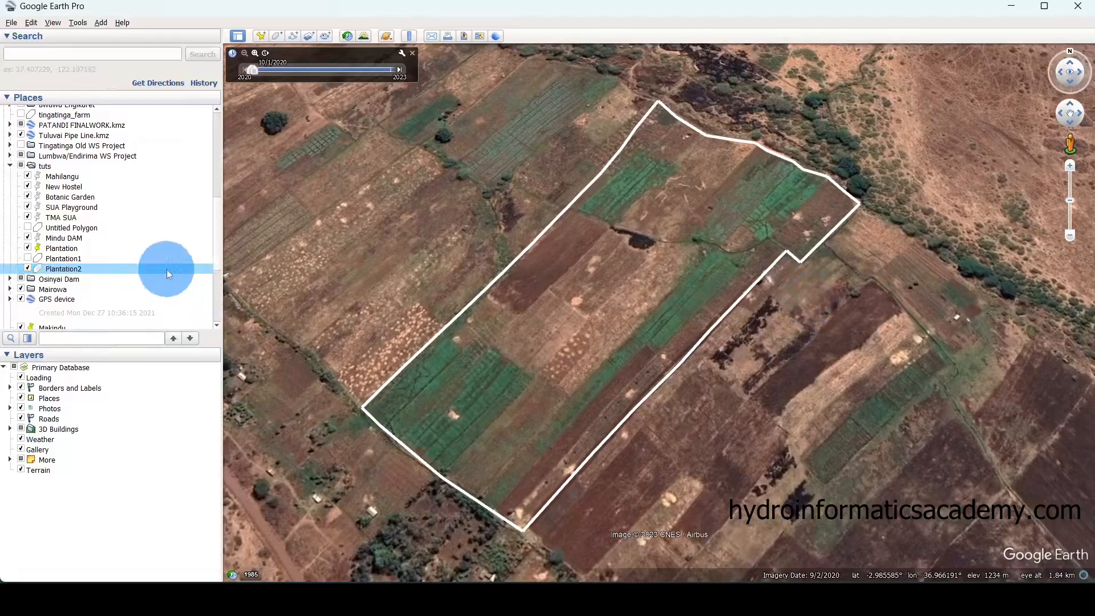
{"action": "left_click", "coordinate": [199, 391]}
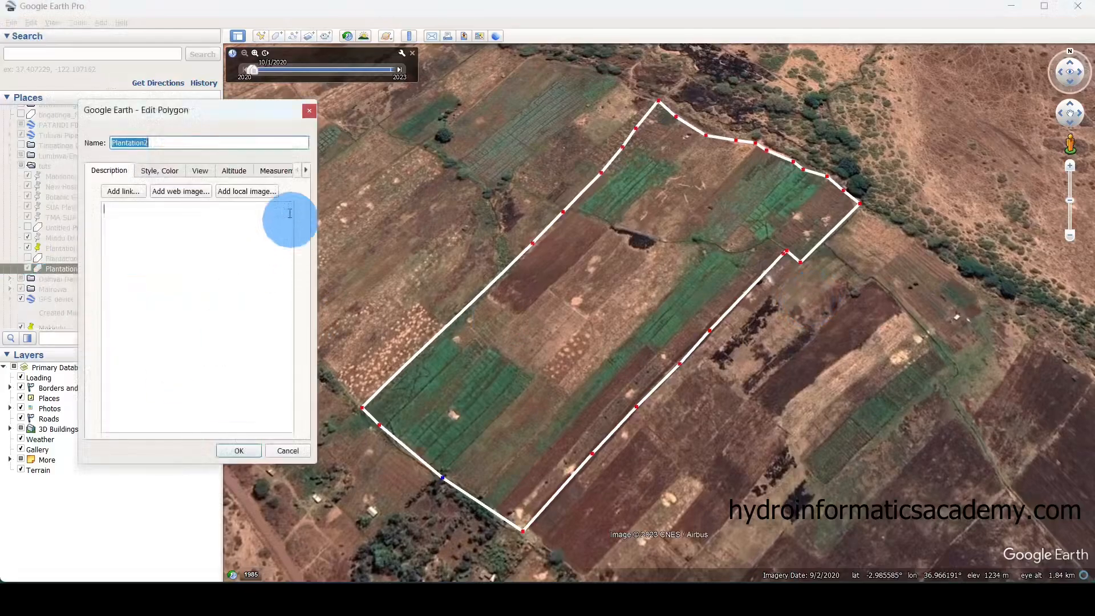
{"action": "left_click", "coordinate": [274, 171]}
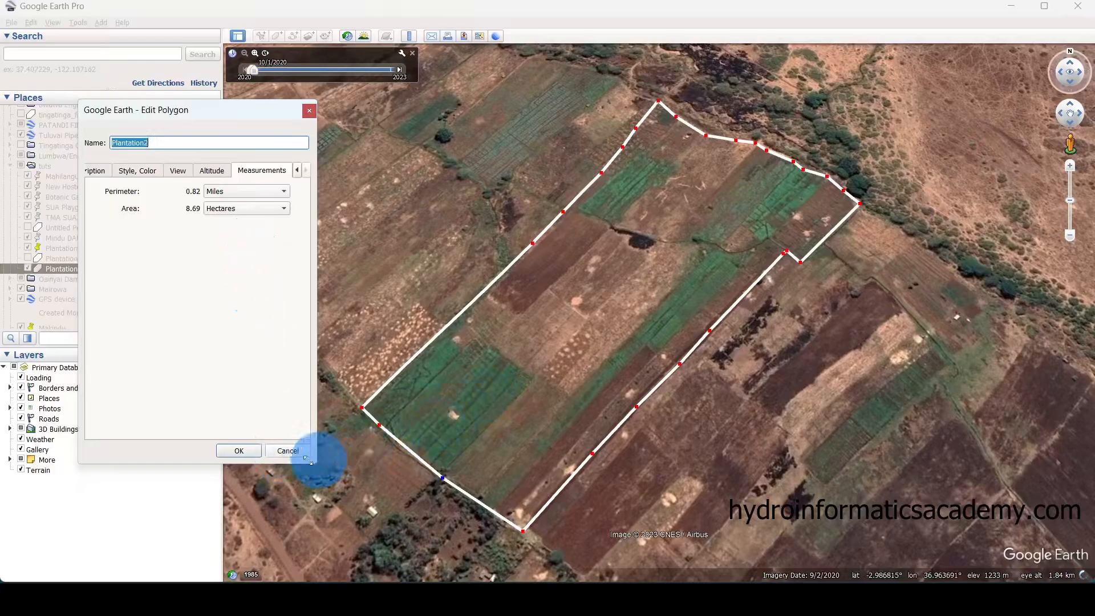
{"action": "left_click", "coordinate": [289, 452]}
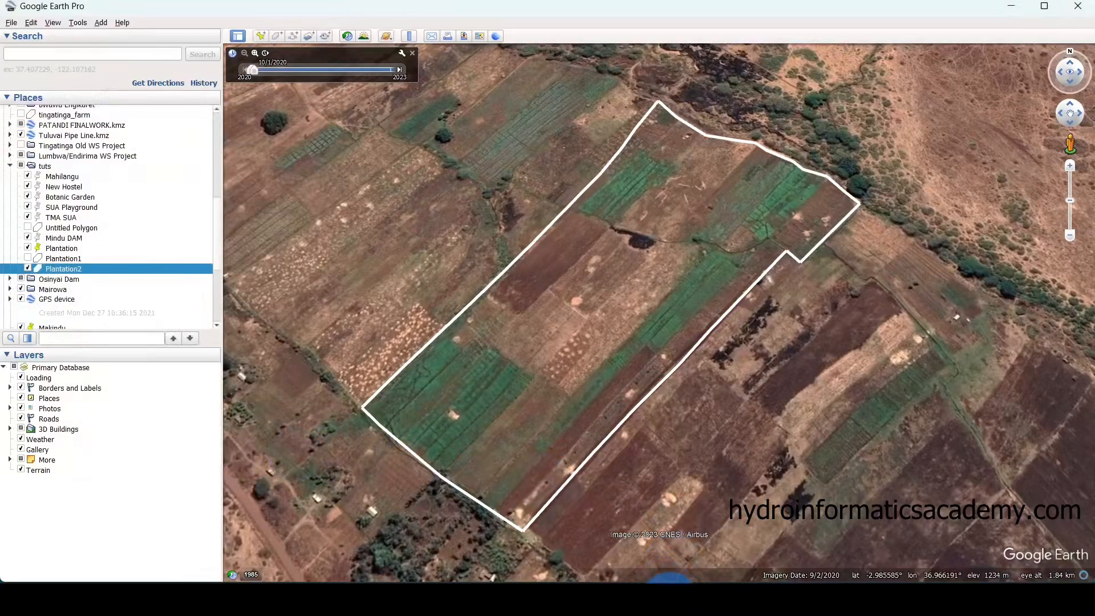
- Switch to the crop table in LibreOffice Calc and review the five crops from Cabbage to Pepper, comparing with the Google Earth Pro plot
{"action": "mouse_move", "coordinate": [670, 599]}
{"action": "left_click", "coordinate": [655, 493]}
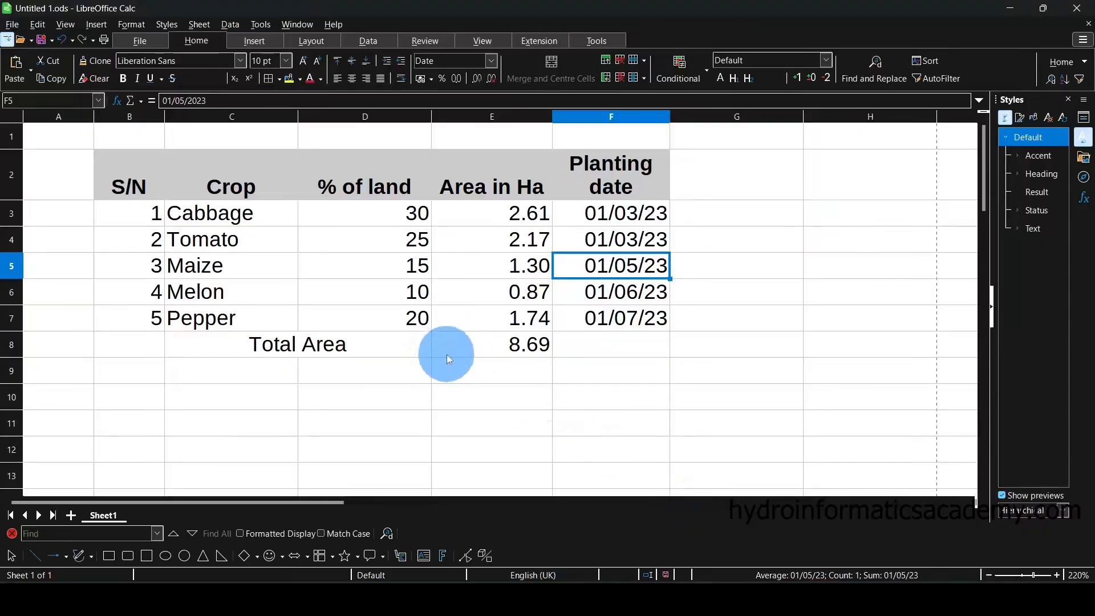
{"action": "mouse_move", "coordinate": [742, 599]}
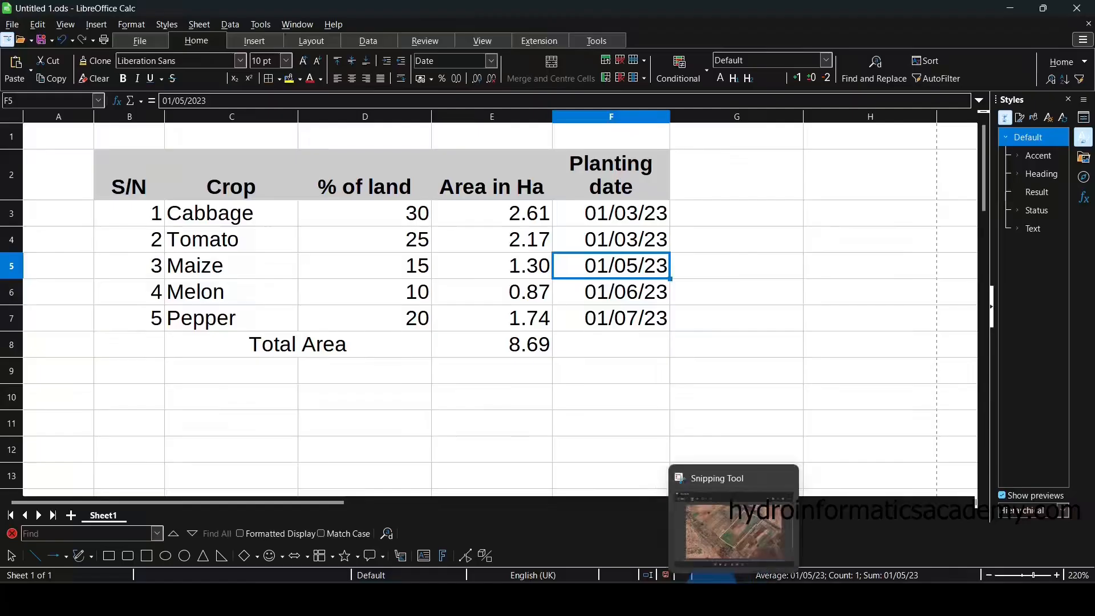
{"action": "left_click", "coordinate": [741, 514]}
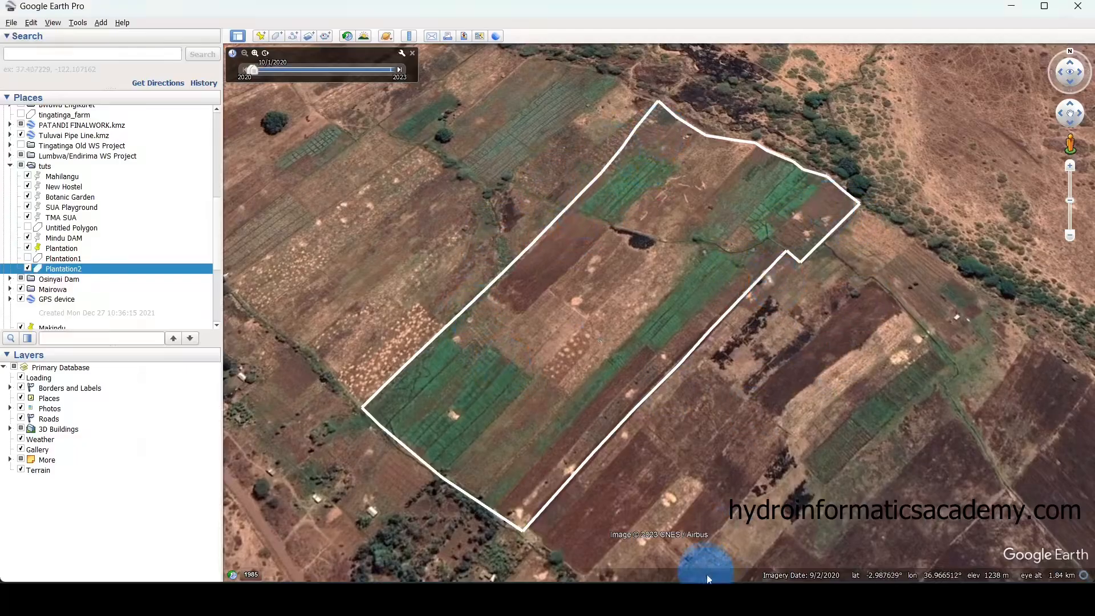
{"action": "left_click", "coordinate": [702, 597]}
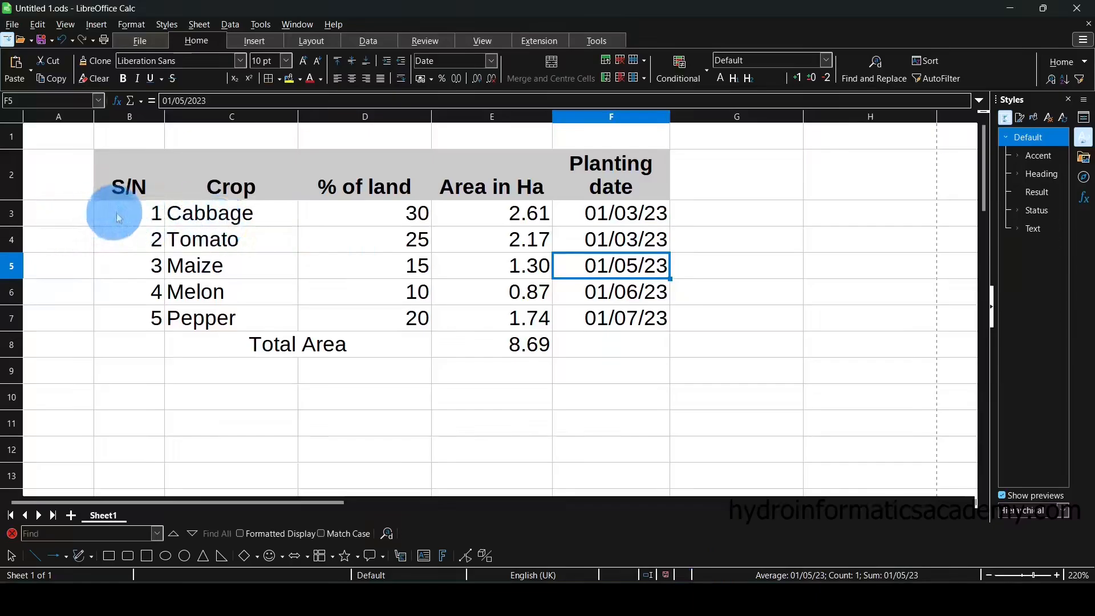
{"action": "left_click", "coordinate": [237, 213]}
{"action": "left_click", "coordinate": [253, 239]}
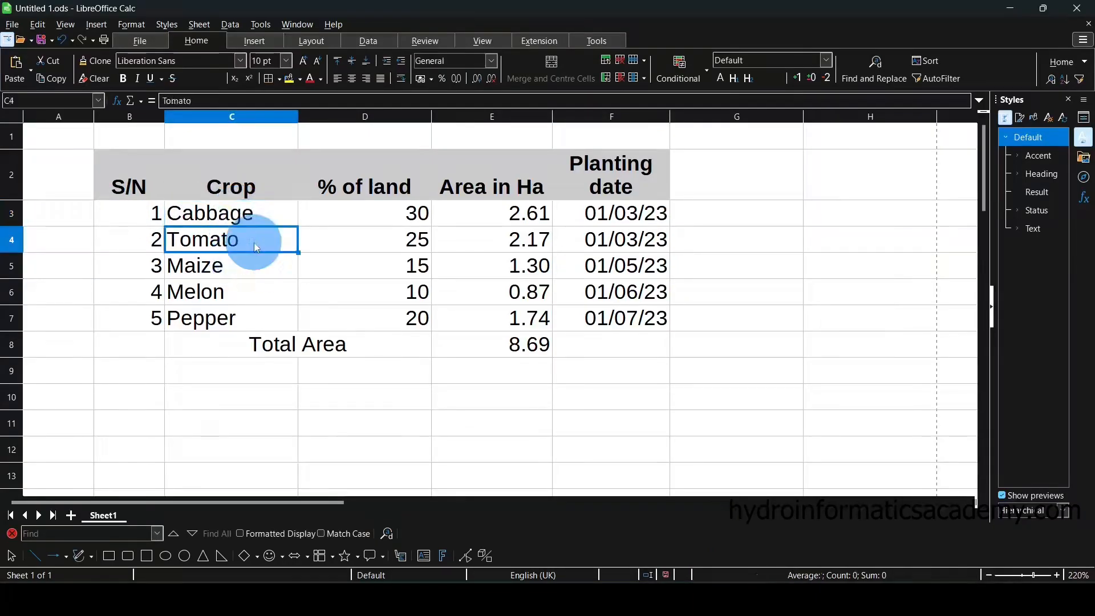
{"action": "left_click", "coordinate": [242, 264]}
{"action": "left_click", "coordinate": [228, 296]}
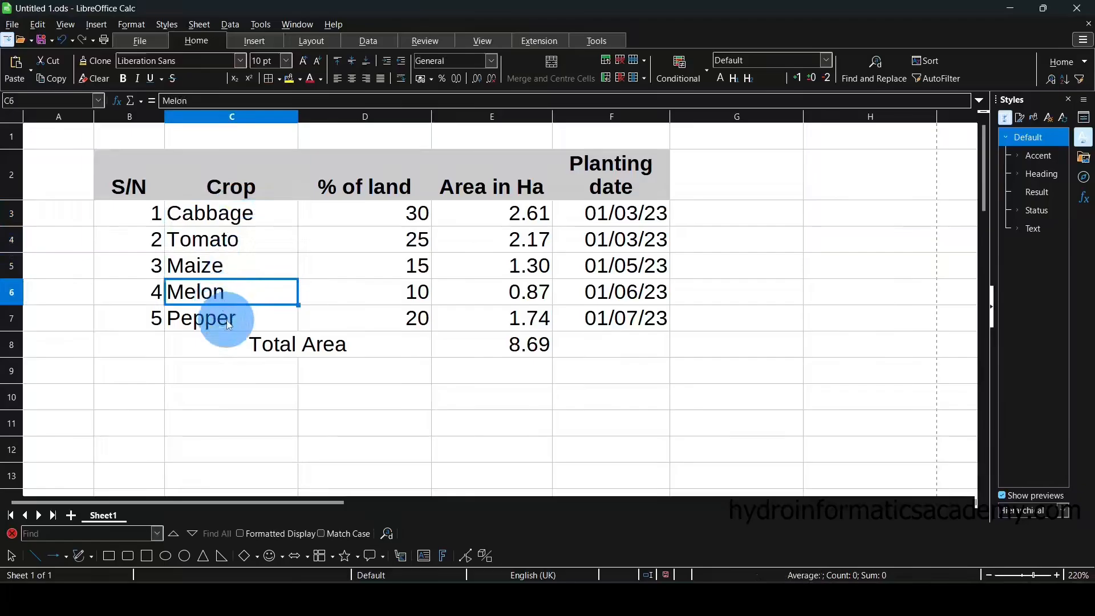
{"action": "left_click", "coordinate": [229, 323]}
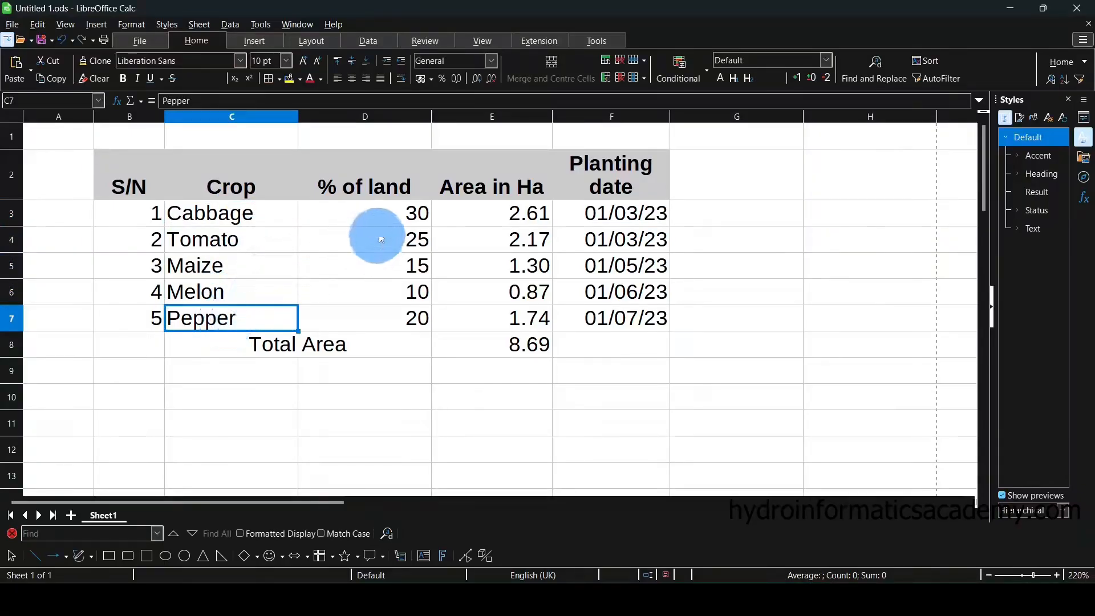
- Review the % of land column against the crop names, checking the shares for Cabbage, Maize and Pepper
{"action": "left_click", "coordinate": [388, 120]}
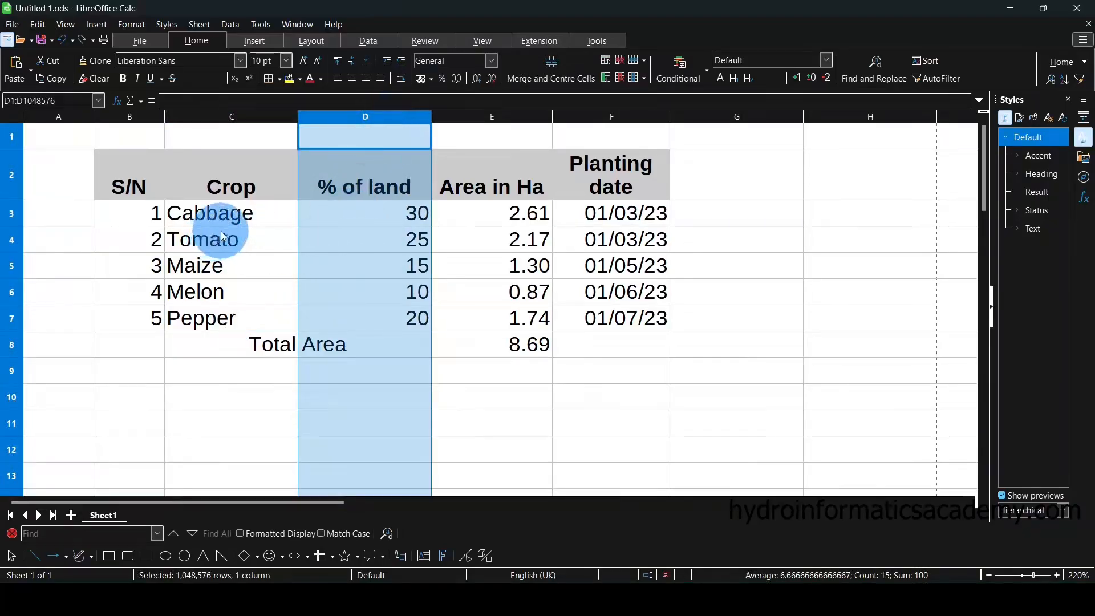
{"action": "left_click", "coordinate": [259, 213]}
{"action": "left_click", "coordinate": [362, 214]}
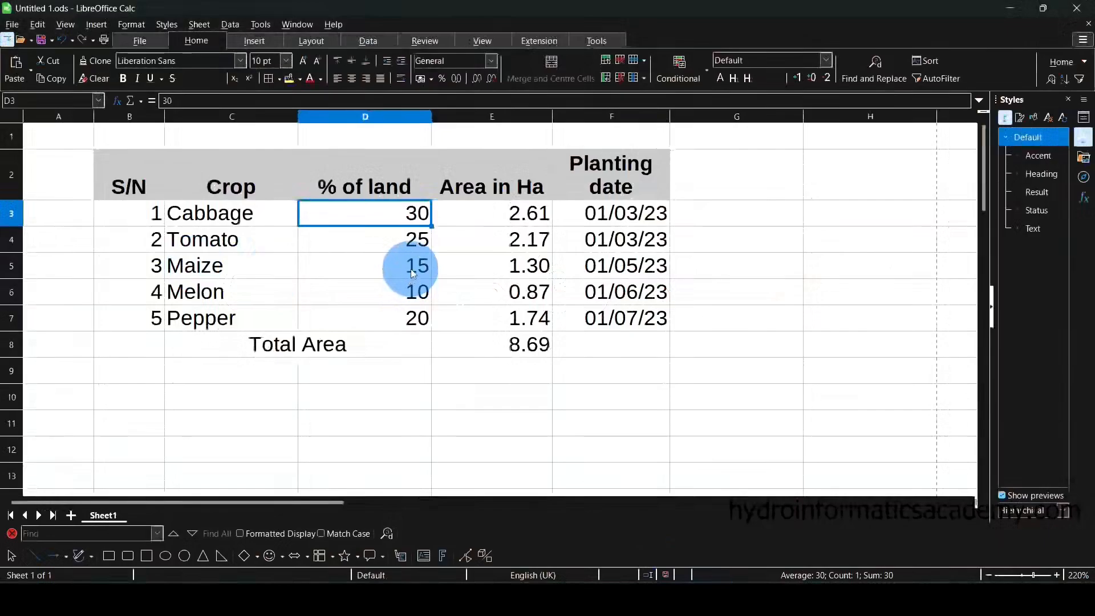
{"action": "left_click", "coordinate": [413, 269]}
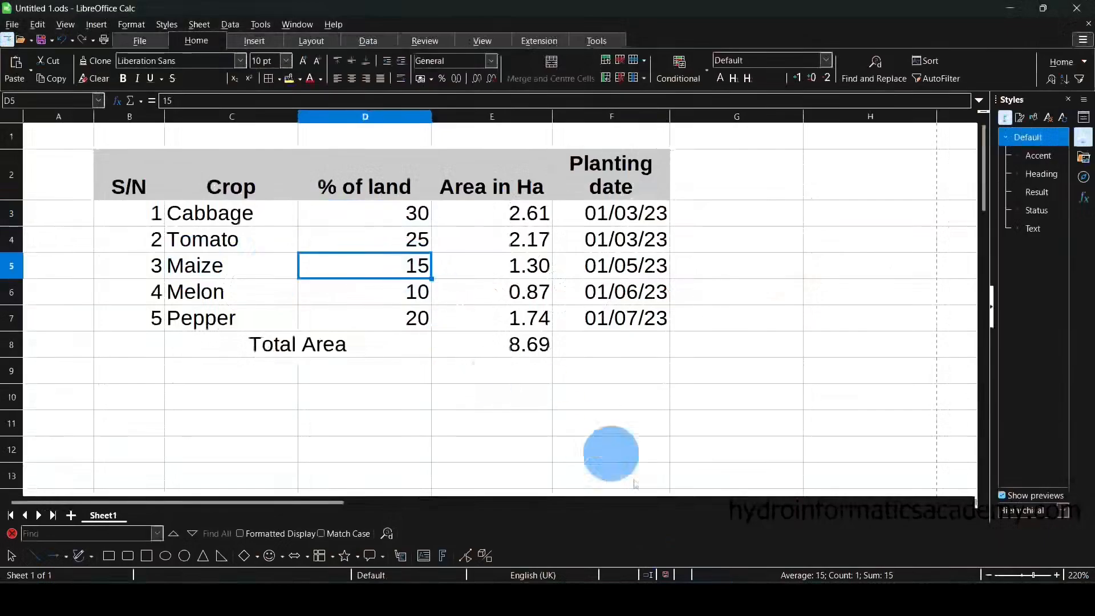
{"action": "left_click", "coordinate": [239, 263]}
{"action": "left_click", "coordinate": [254, 317]}
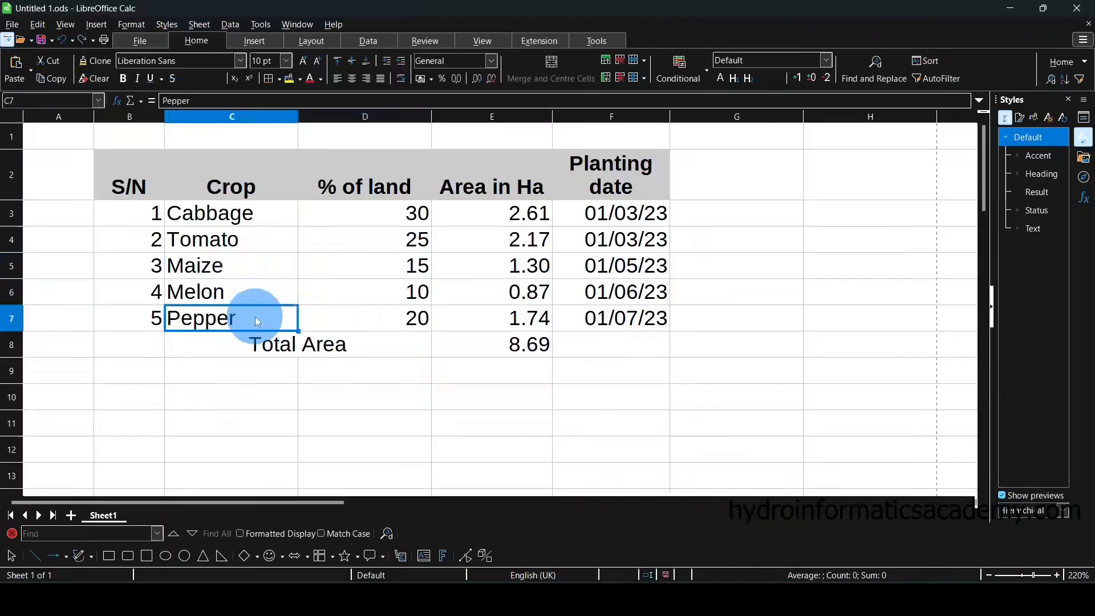
{"action": "left_click", "coordinate": [392, 320]}
- Look at the farm plot in Google Earth Pro again, and check the Planting date column and Cabbage's date in LibreOffice Calc
{"action": "left_click", "coordinate": [704, 583]}
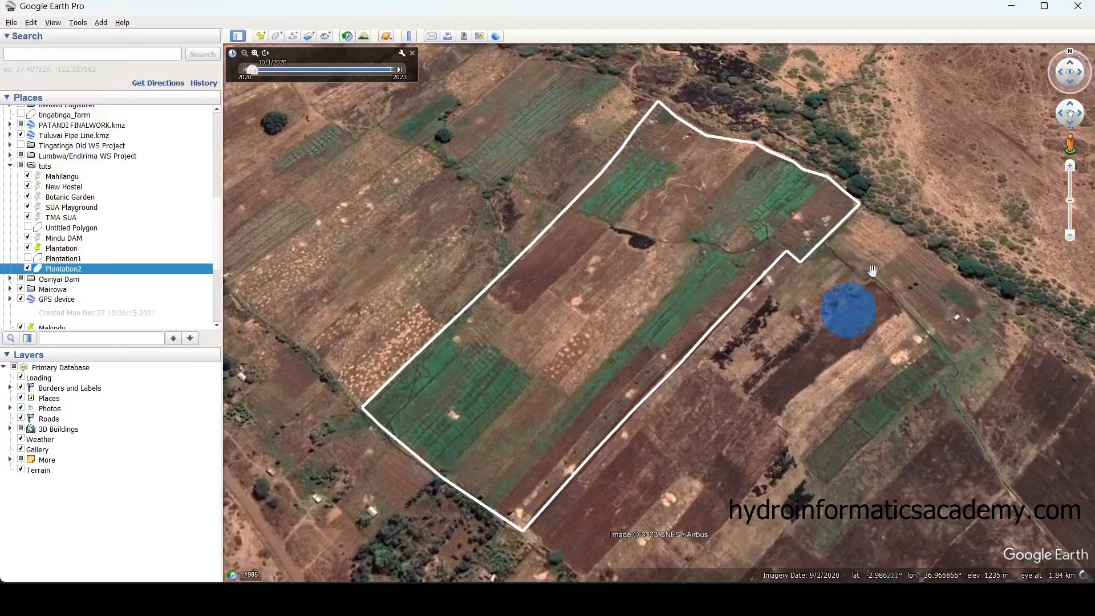
{"action": "left_click", "coordinate": [709, 602]}
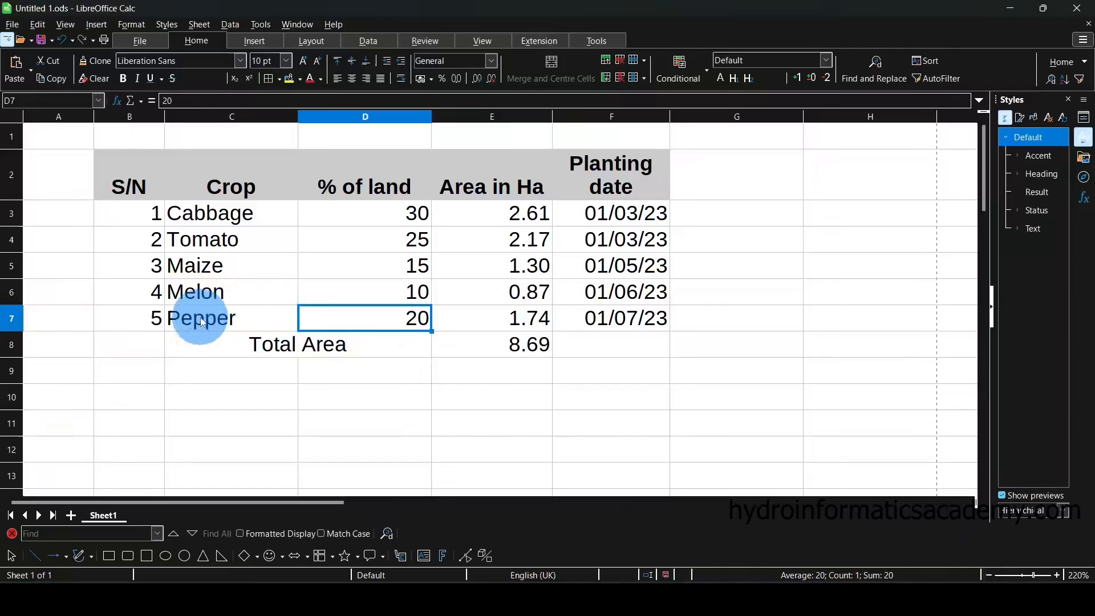
{"action": "left_click", "coordinate": [638, 121]}
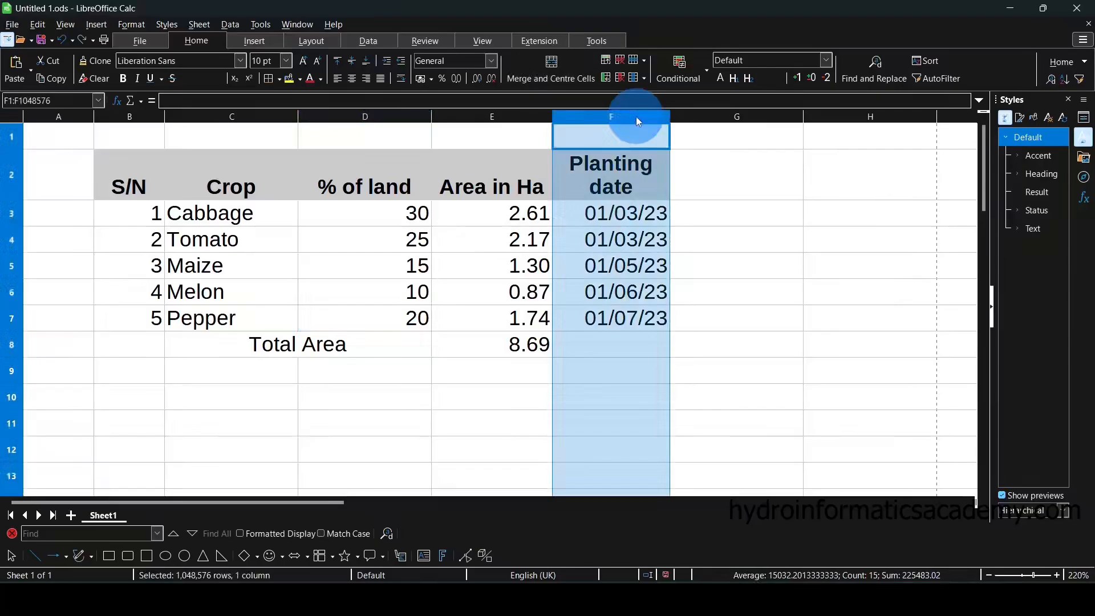
{"action": "left_click", "coordinate": [222, 213]}
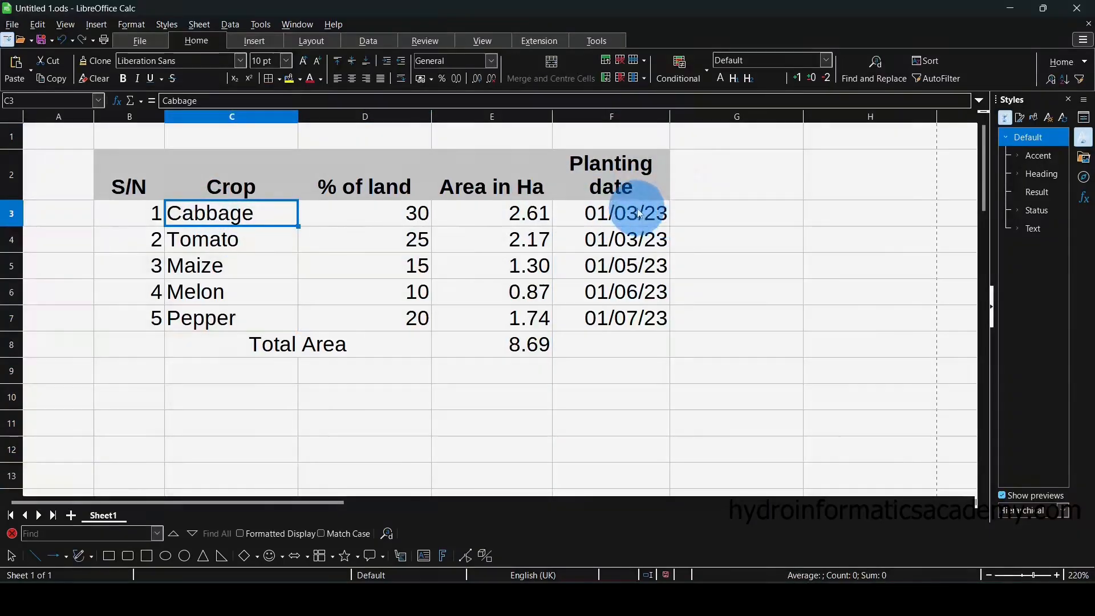
{"action": "left_click", "coordinate": [642, 213]}
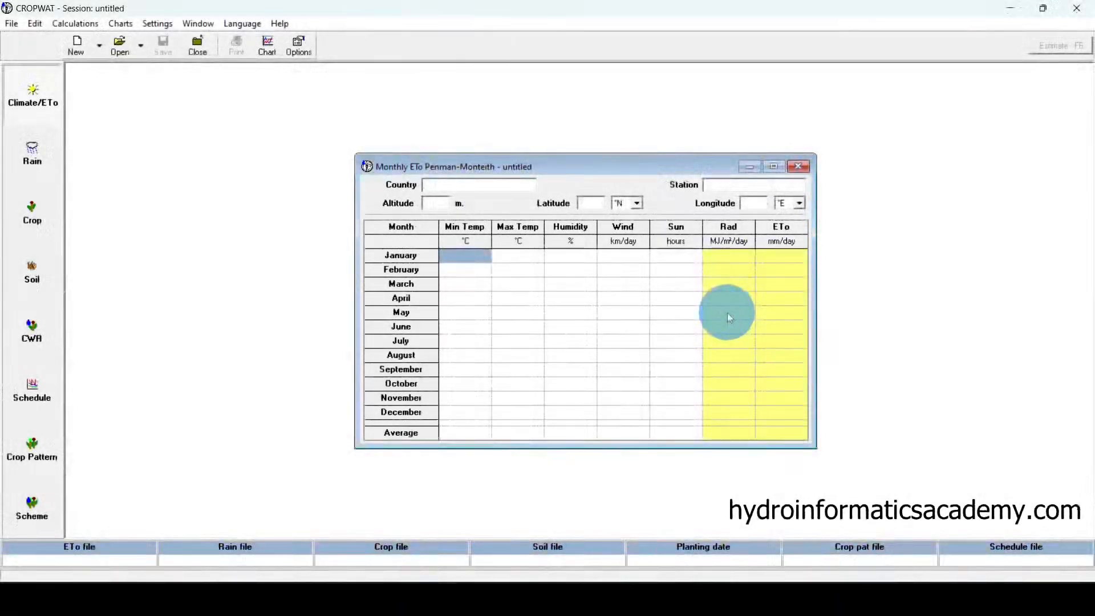
- Find and launch CLIMWAT 2.0 for CROPWAT on the computer
{"action": "key", "text": "super"}
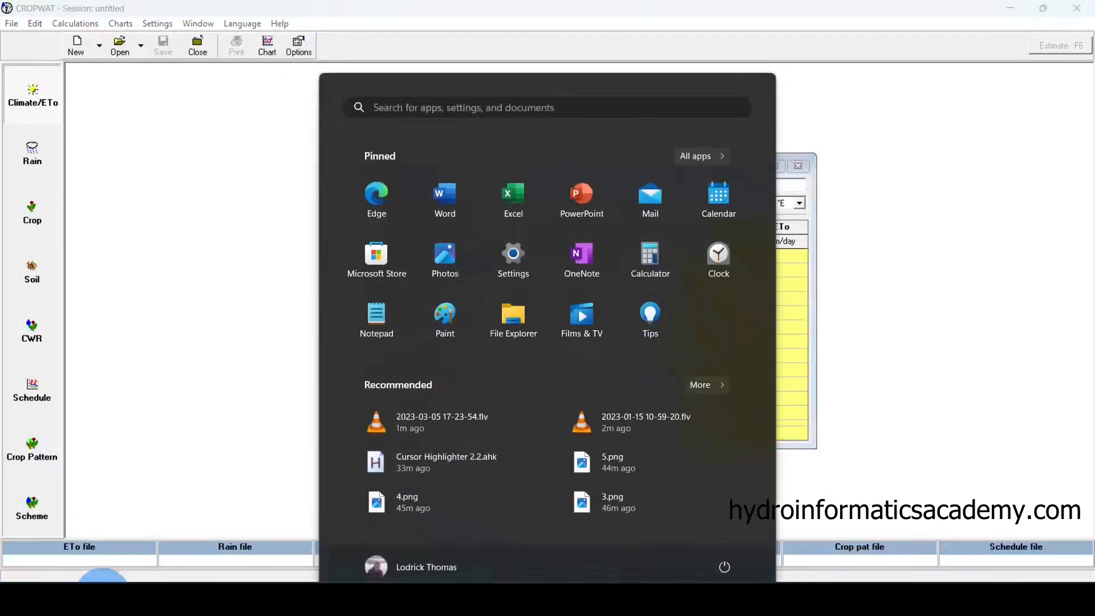
{"action": "type", "text": "clim"}
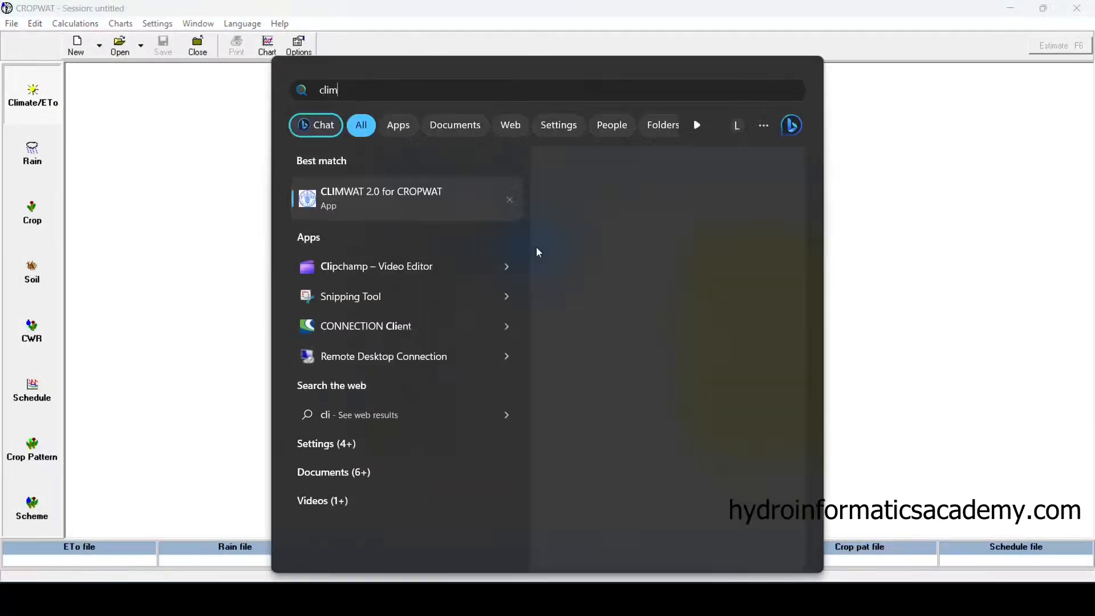
{"action": "left_click", "coordinate": [407, 208]}
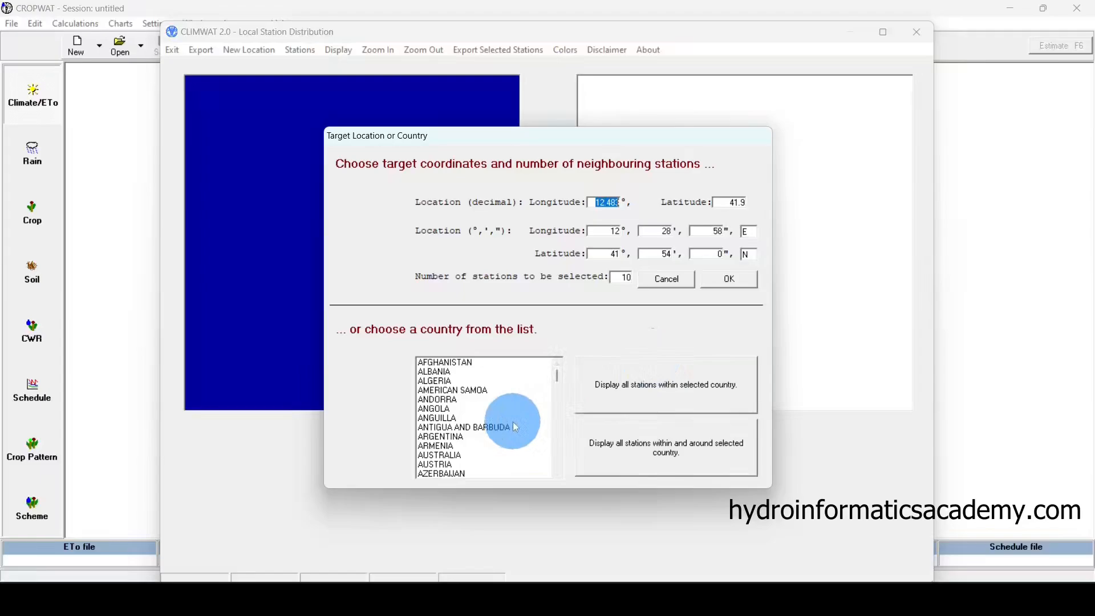
- Choose TANZANIA as the target country and display all climate stations within and around it
{"action": "scroll", "coordinate": [515, 428], "scroll_direction": "down", "scroll_amount": 18}
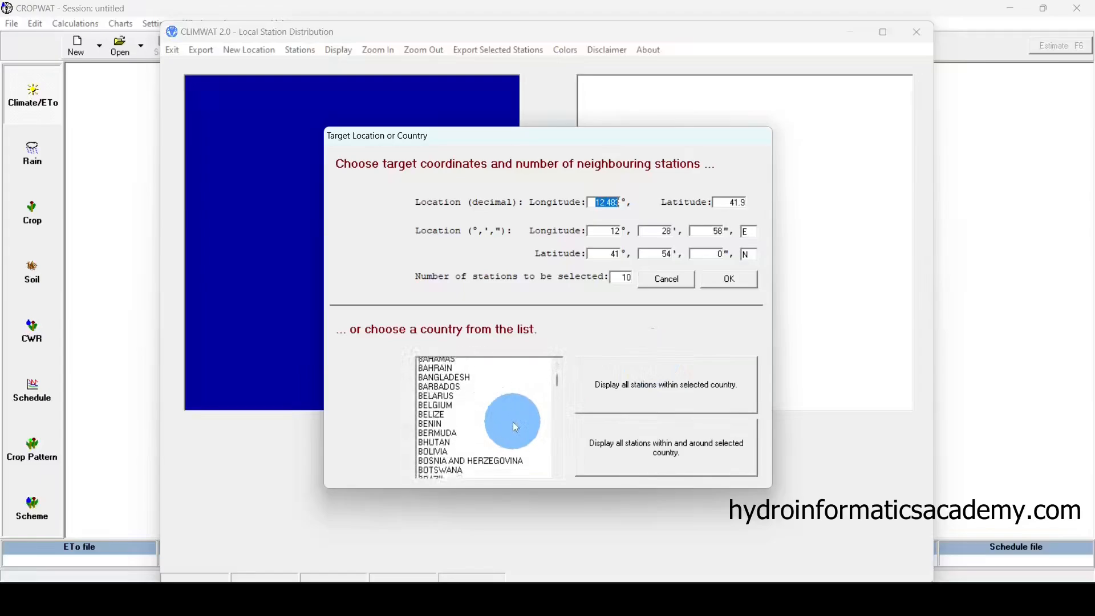
{"action": "scroll", "coordinate": [513, 427], "scroll_direction": "down", "scroll_amount": 13}
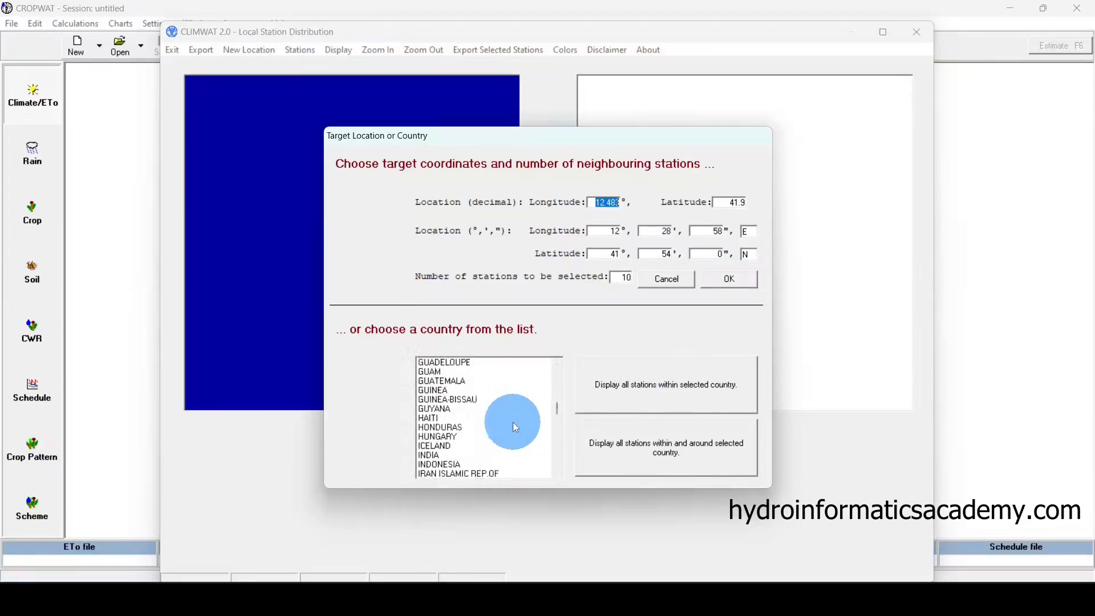
{"action": "scroll", "coordinate": [513, 426], "scroll_direction": "down", "scroll_amount": 10}
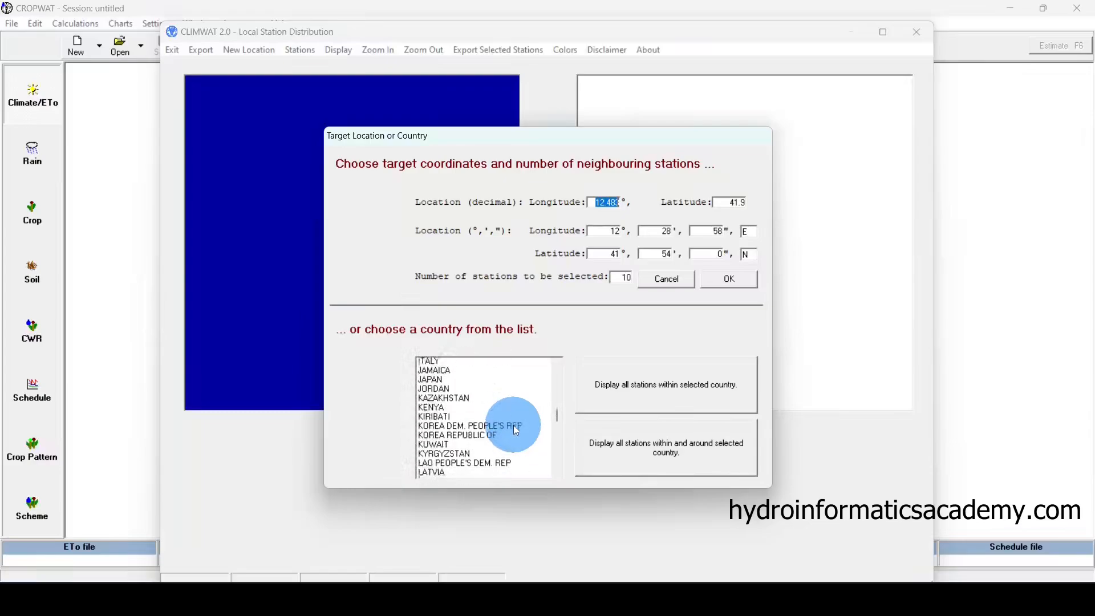
{"action": "scroll", "coordinate": [513, 426], "scroll_direction": "down", "scroll_amount": 12}
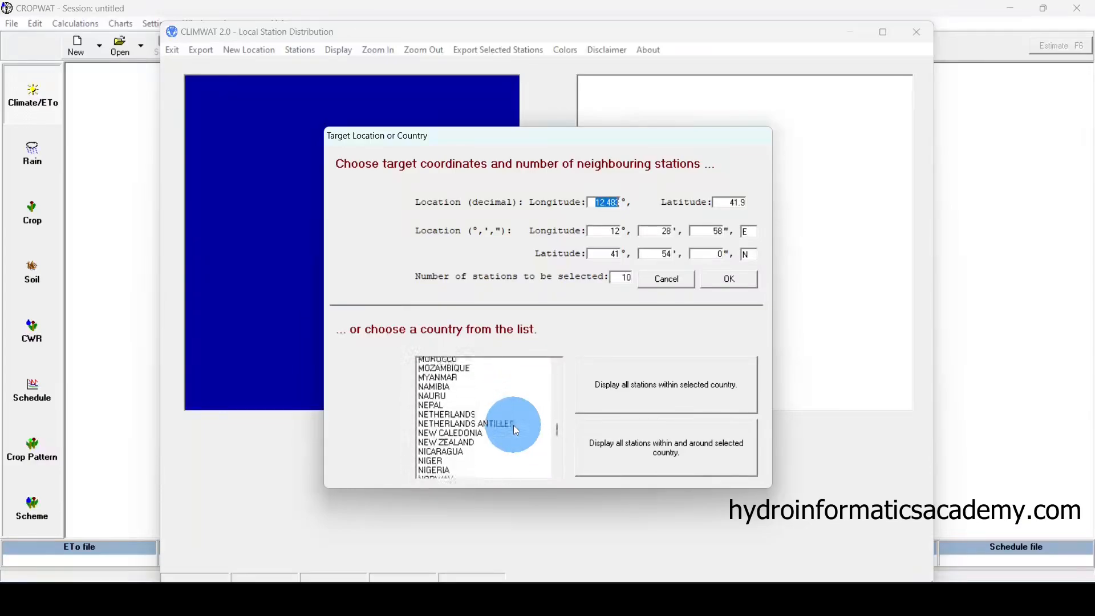
{"action": "scroll", "coordinate": [516, 430], "scroll_direction": "down", "scroll_amount": 5}
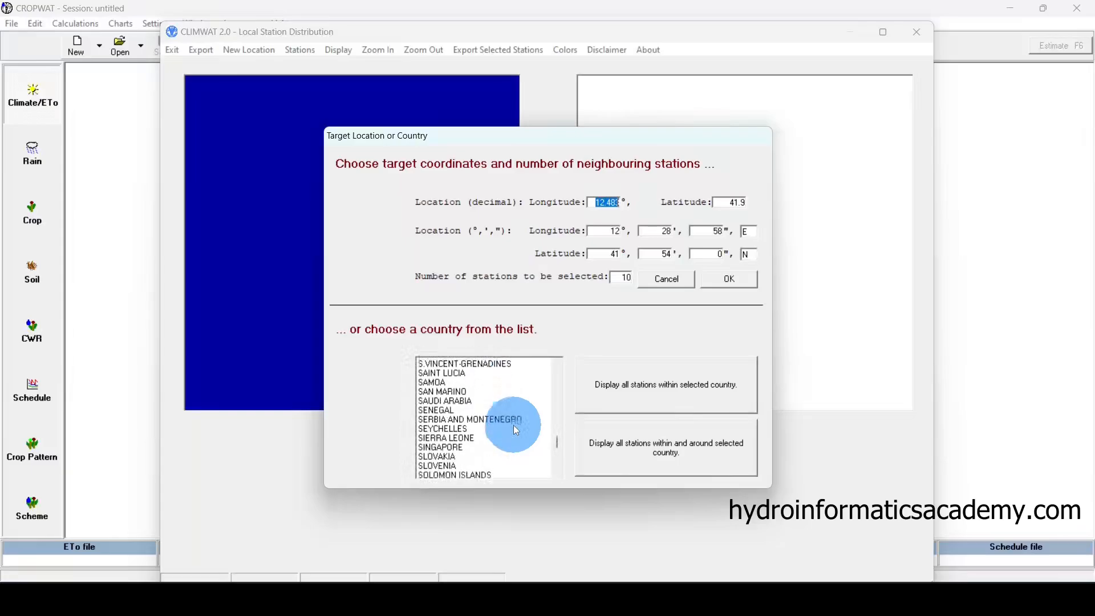
{"action": "scroll", "coordinate": [516, 429], "scroll_direction": "down", "scroll_amount": 3}
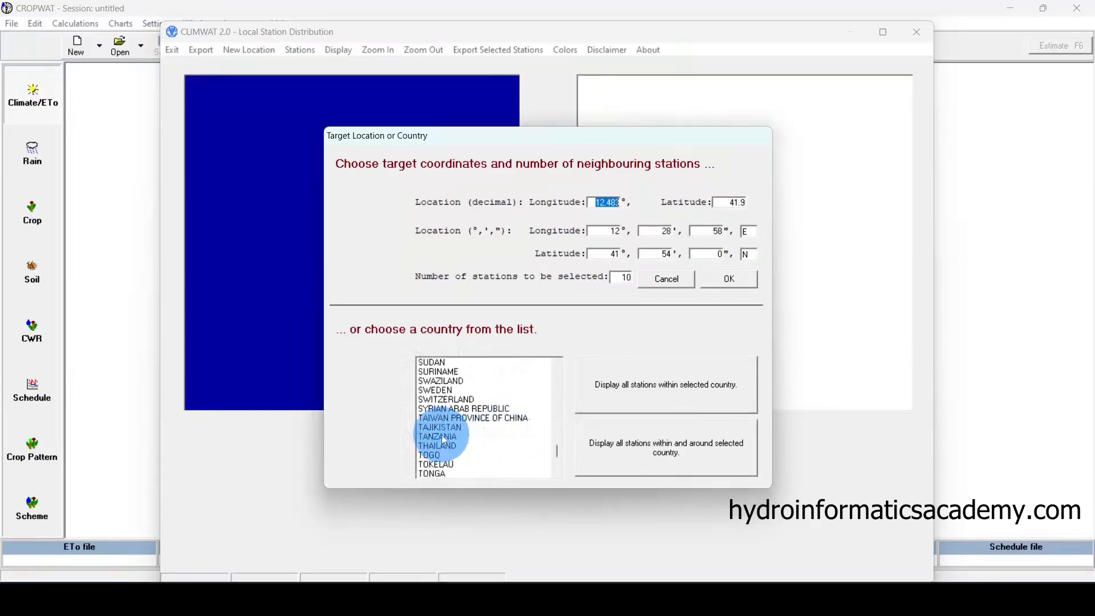
{"action": "left_click", "coordinate": [444, 437]}
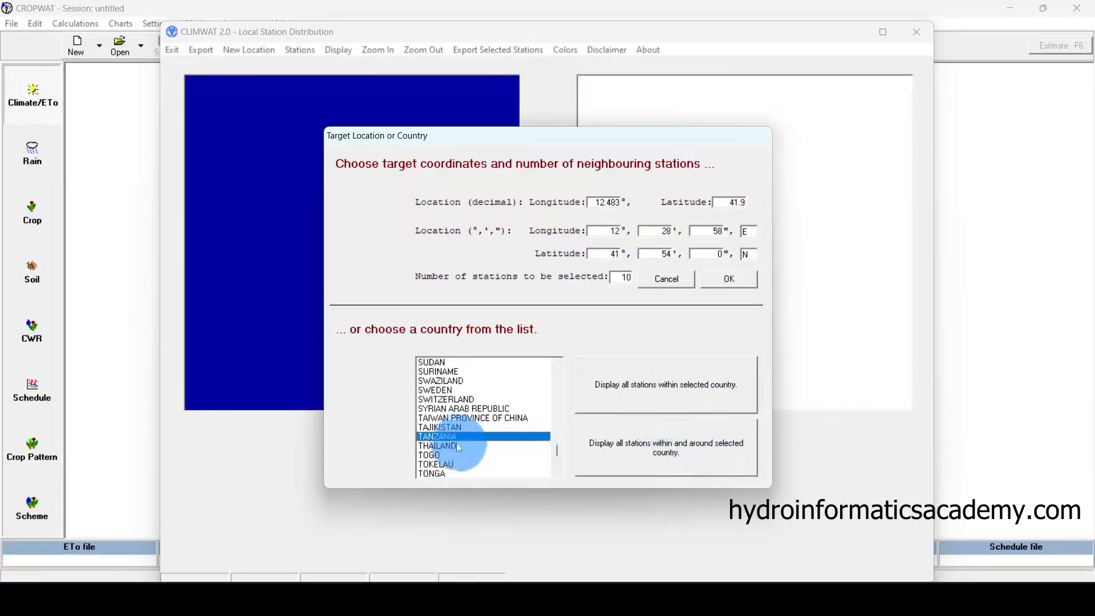
{"action": "left_click", "coordinate": [659, 455]}
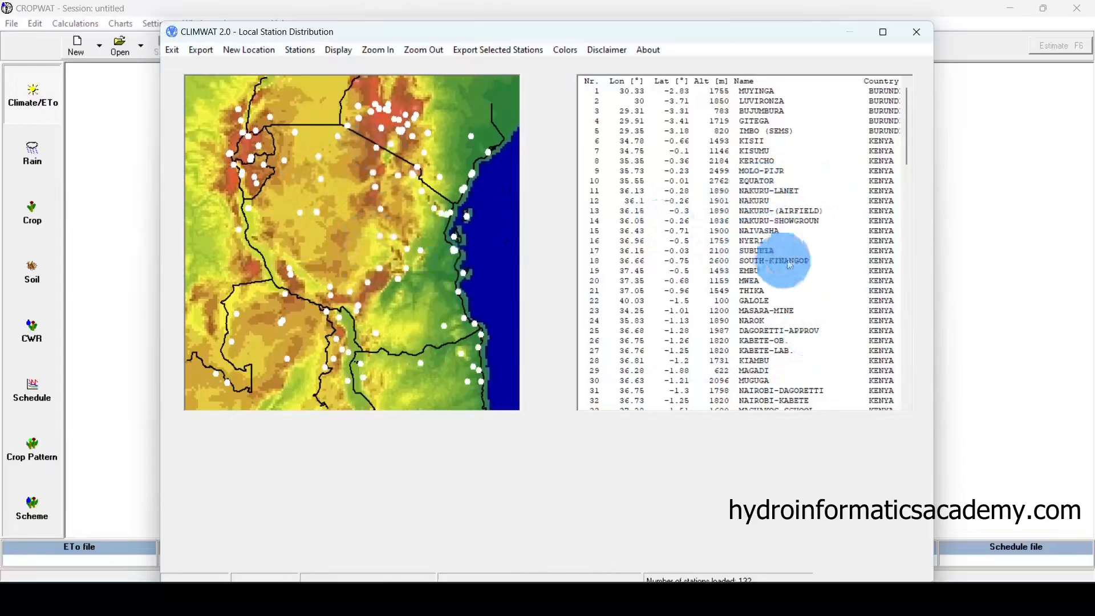
- Examine the list of loaded climate stations with their coordinates, altitudes and countries
{"action": "scroll", "coordinate": [789, 245], "scroll_direction": "down", "scroll_amount": 2}
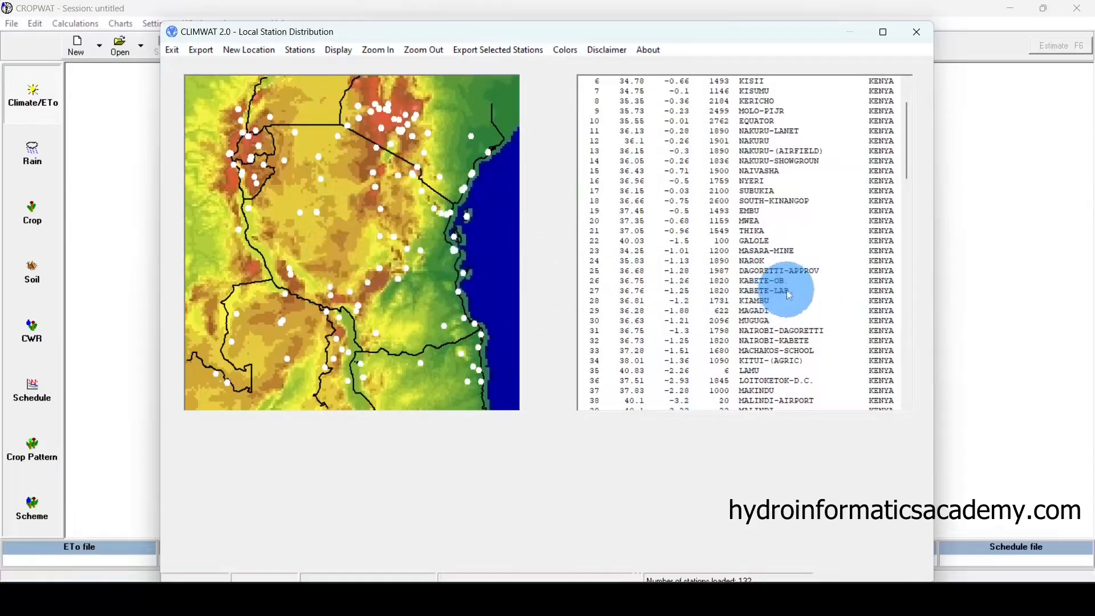
{"action": "scroll", "coordinate": [790, 291], "scroll_direction": "up", "scroll_amount": 2}
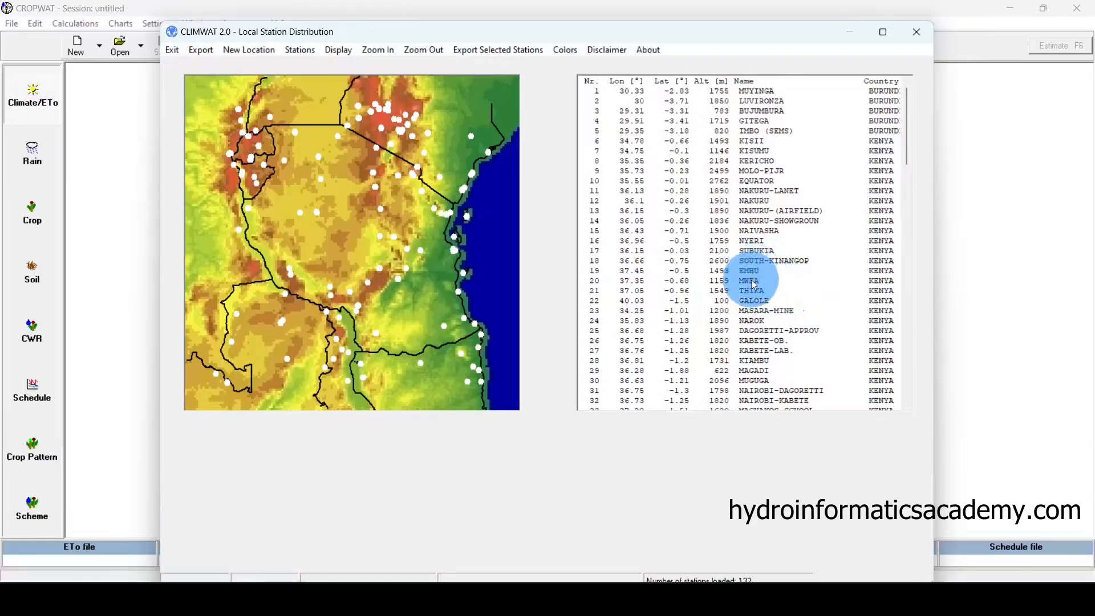
{"action": "scroll", "coordinate": [747, 320], "scroll_direction": "down", "scroll_amount": 6}
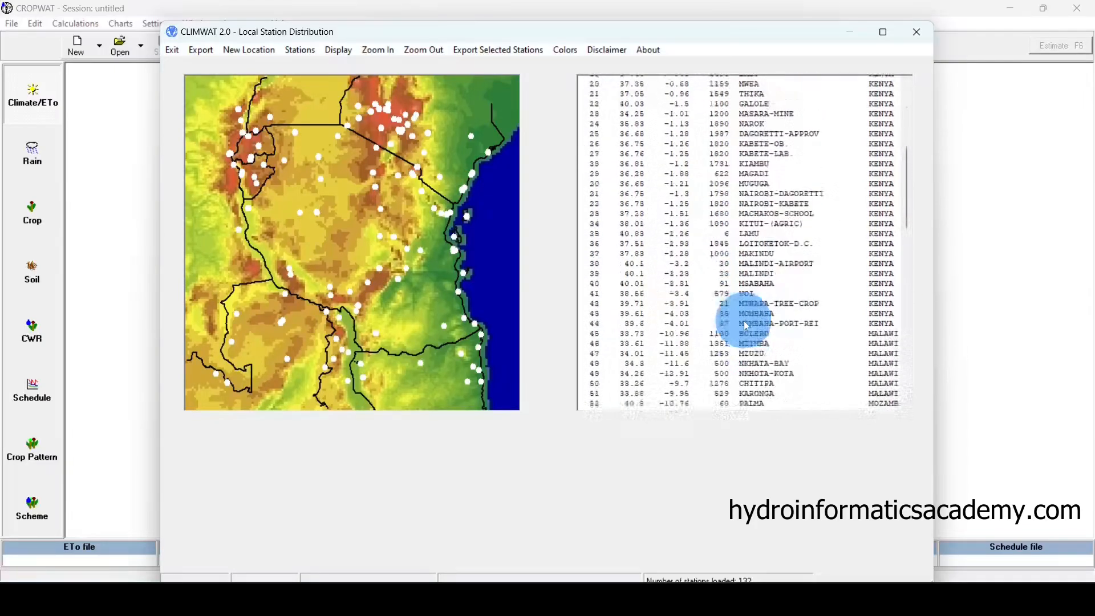
{"action": "scroll", "coordinate": [747, 327], "scroll_direction": "down", "scroll_amount": 2}
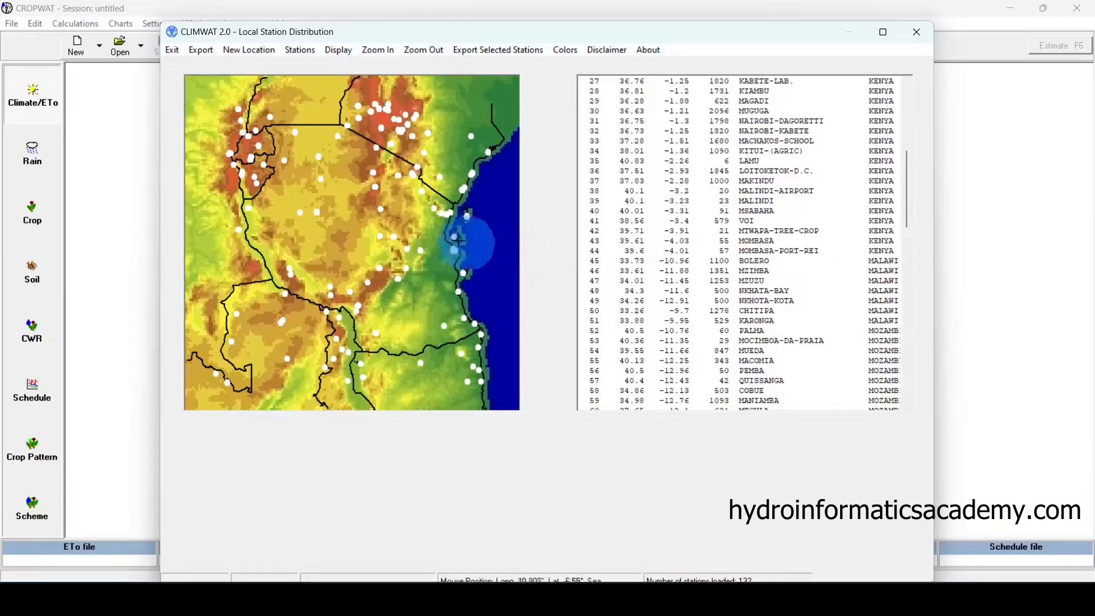
- Select the MAGADI station on the map and export its .PEN and .CLI files to the root of drive D:
{"action": "left_click", "coordinate": [391, 145]}
{"action": "scroll", "coordinate": [771, 137], "scroll_direction": "up", "scroll_amount": 3}
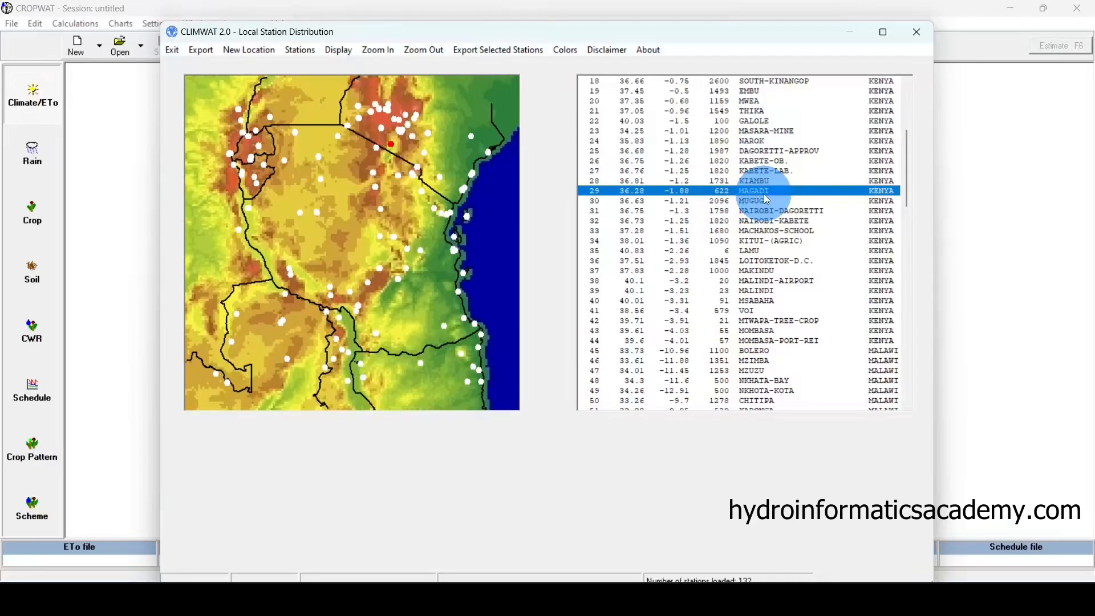
{"action": "left_click", "coordinate": [498, 55]}
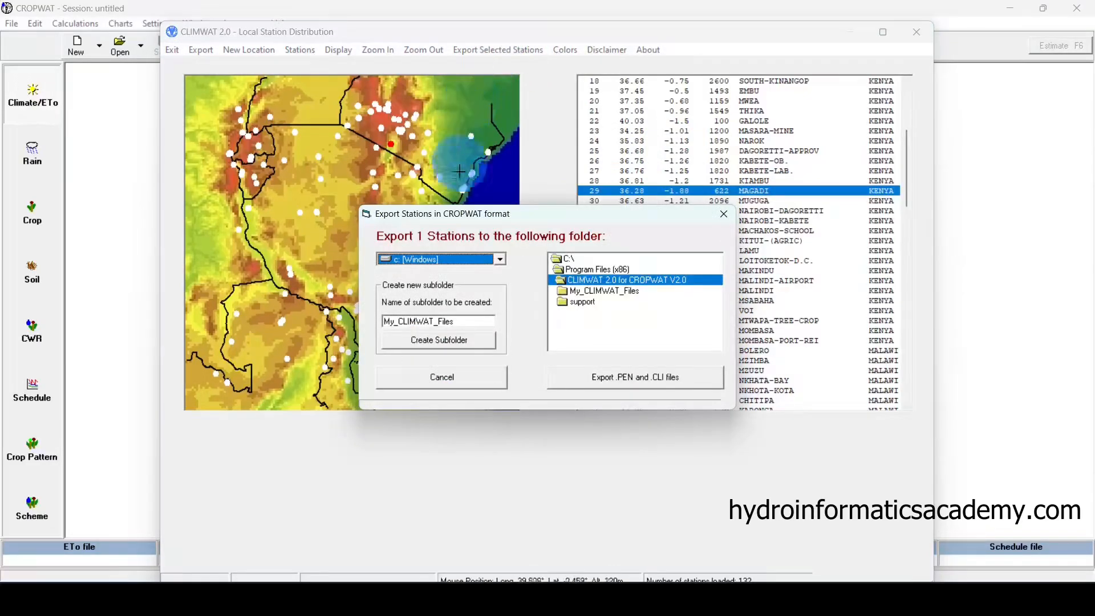
{"action": "left_click_drag", "start_coordinate": [534, 215], "coordinate": [534, 180]}
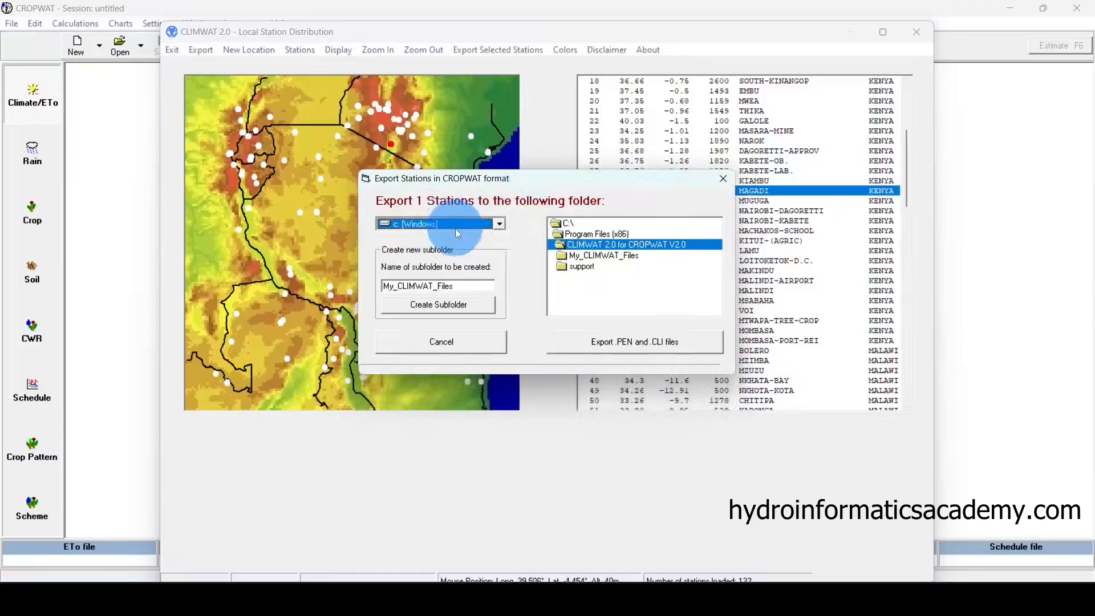
{"action": "left_click", "coordinate": [500, 224]}
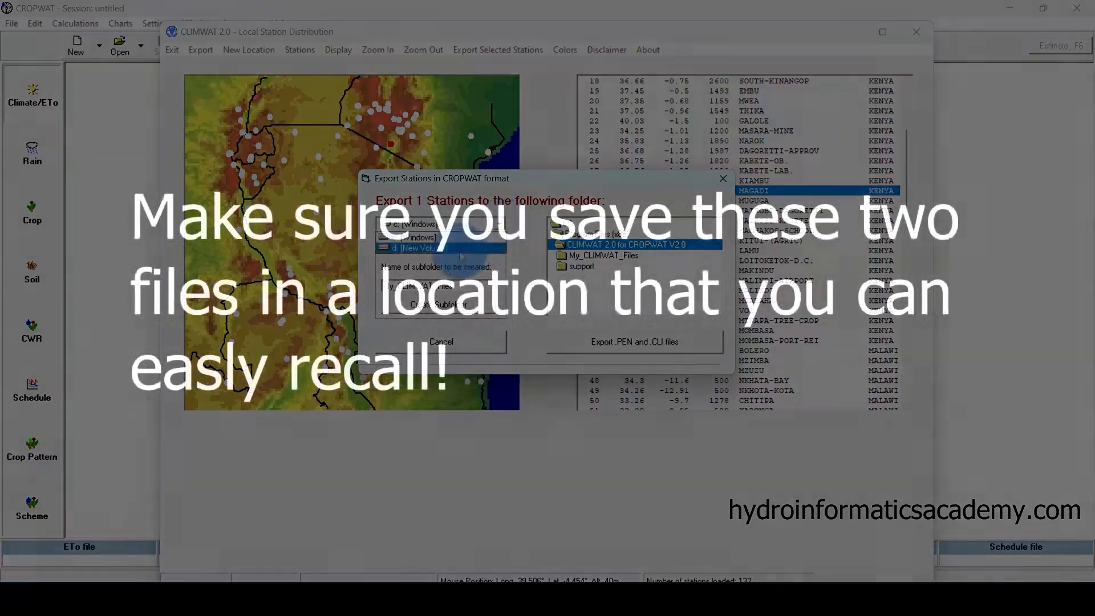
{"action": "left_click", "coordinate": [496, 248]}
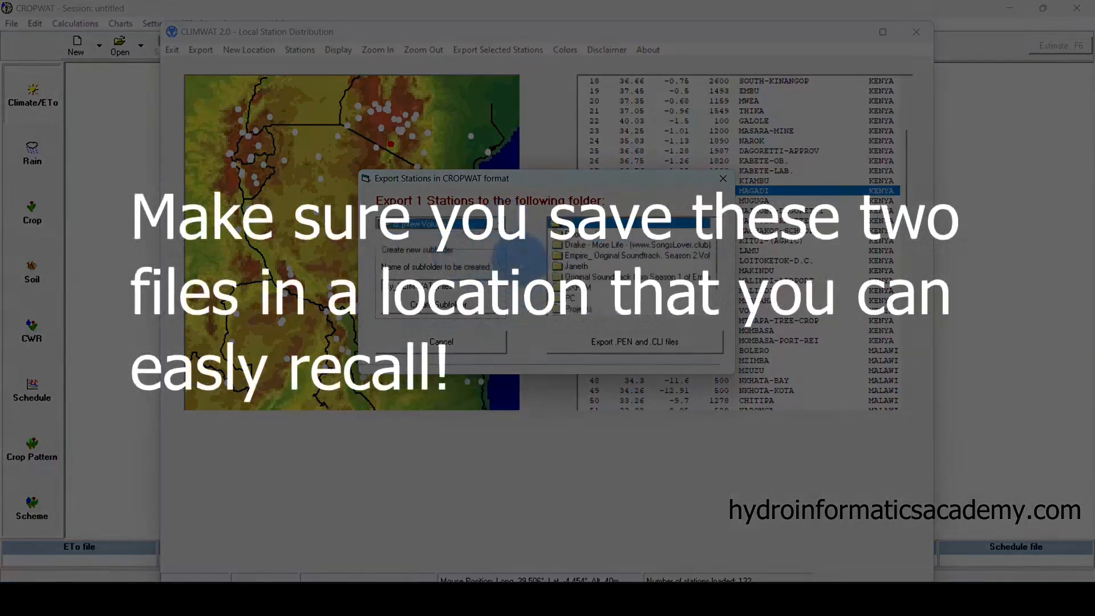
{"action": "scroll", "coordinate": [621, 275], "scroll_direction": "down", "scroll_amount": 2}
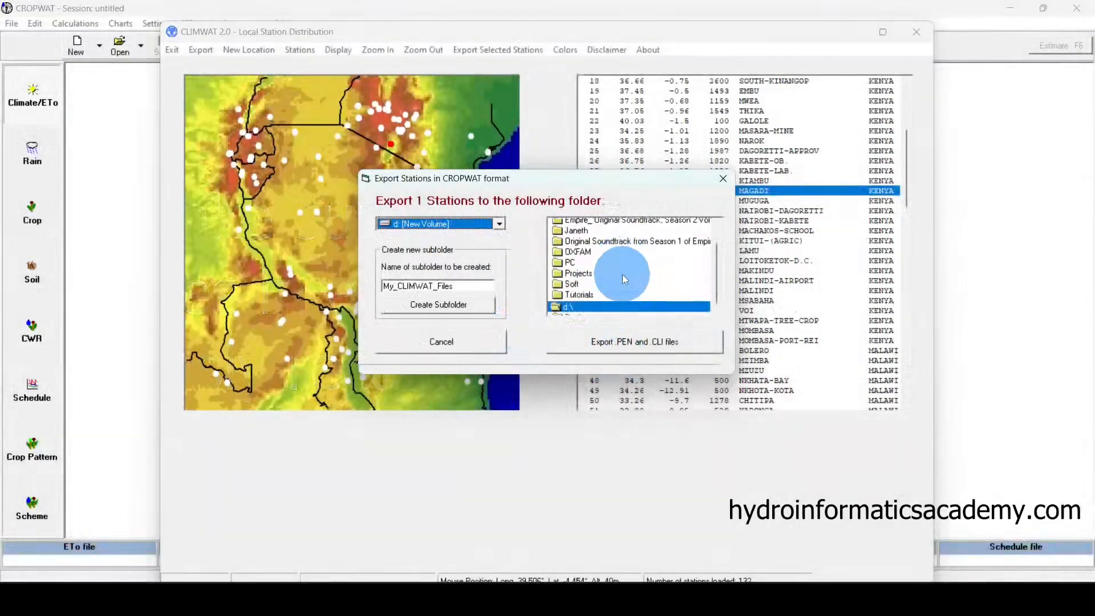
{"action": "scroll", "coordinate": [607, 275], "scroll_direction": "up", "scroll_amount": 1}
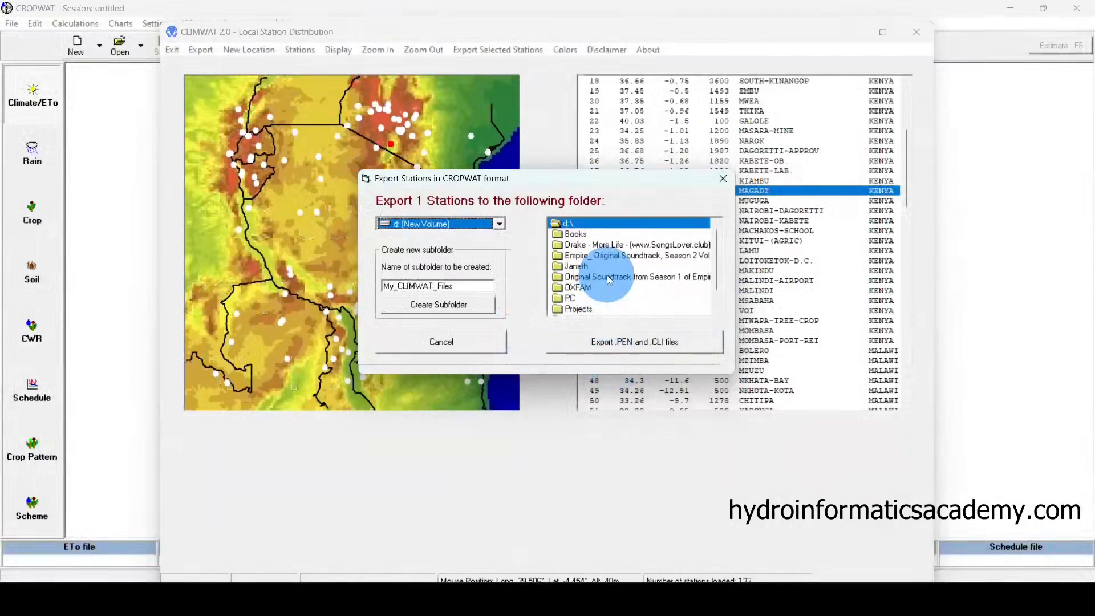
{"action": "scroll", "coordinate": [608, 275], "scroll_direction": "down", "scroll_amount": 2}
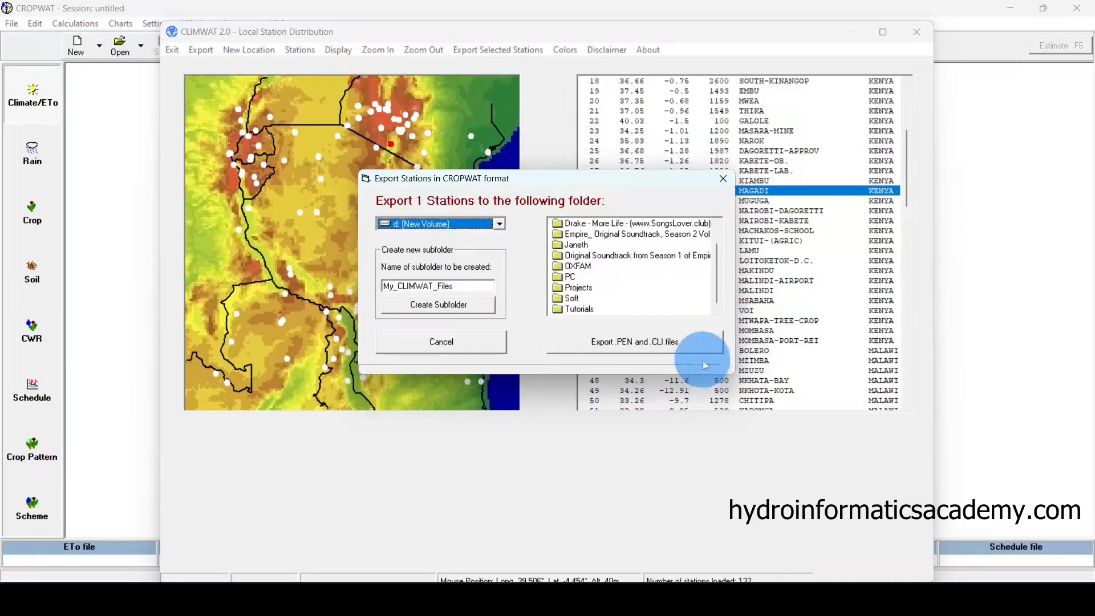
{"action": "left_click", "coordinate": [643, 348]}
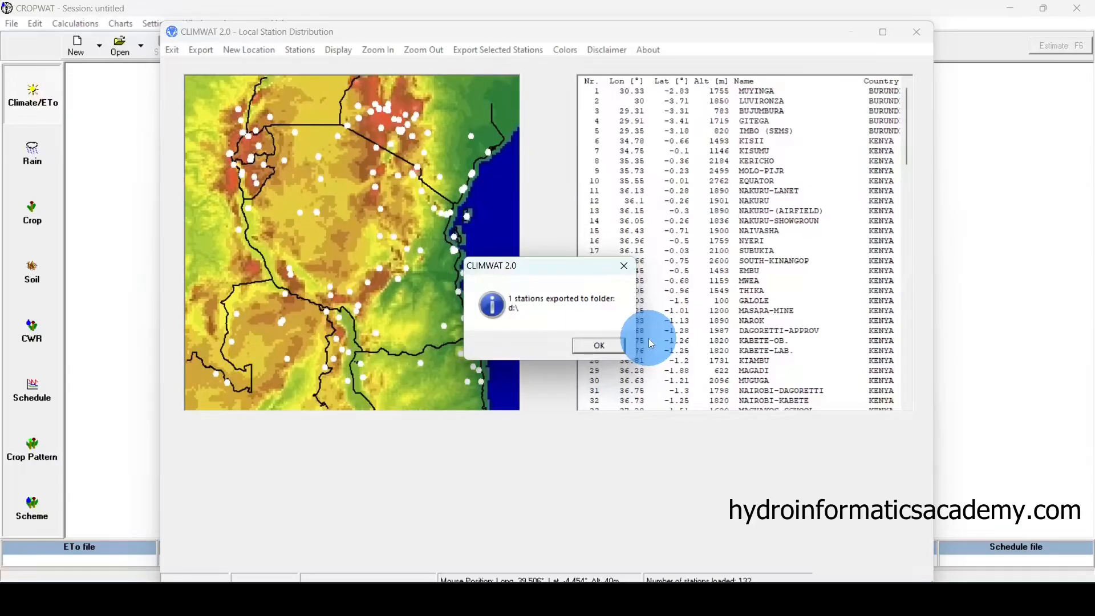
{"action": "left_click", "coordinate": [608, 346]}
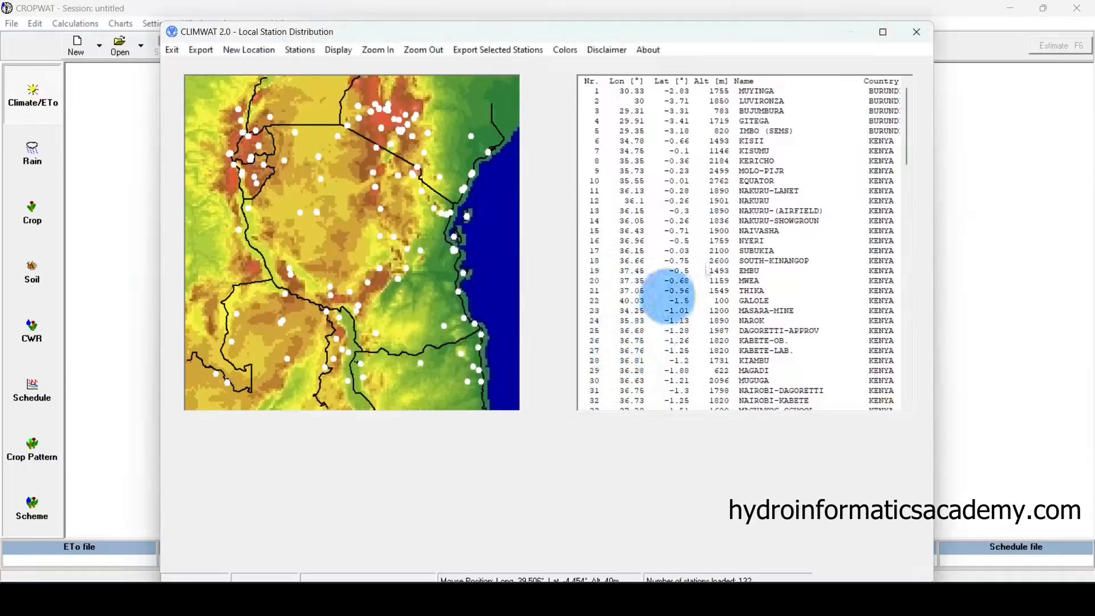
- Close CLIMWAT and, in CROPWAT, load MAGADI.pen from the climate folder as the monthly climate/ETo data
{"action": "left_click", "coordinate": [917, 32]}
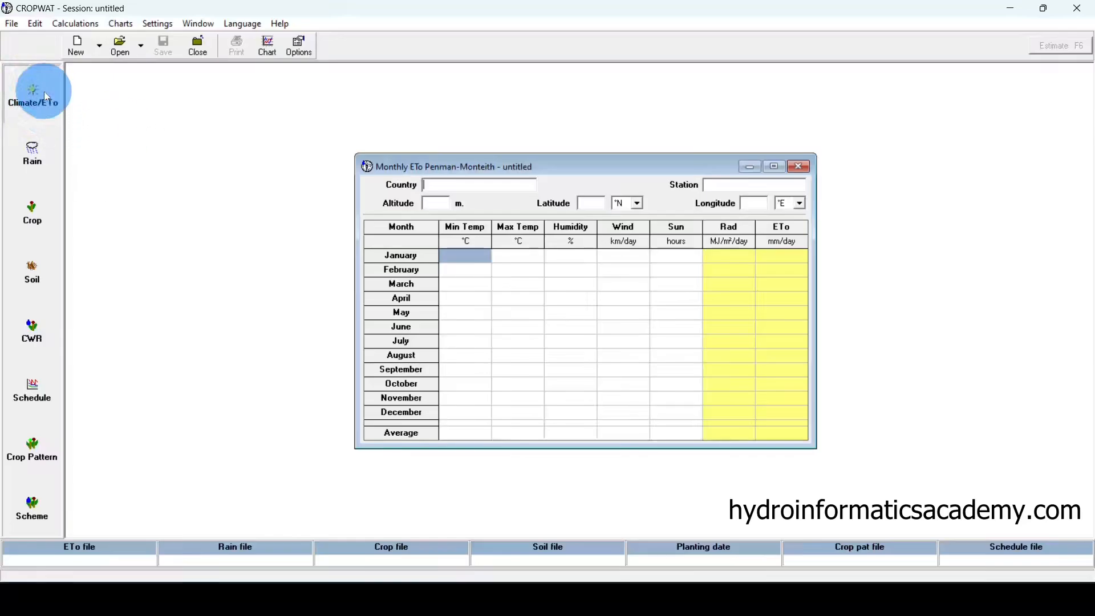
{"action": "left_click", "coordinate": [120, 46]}
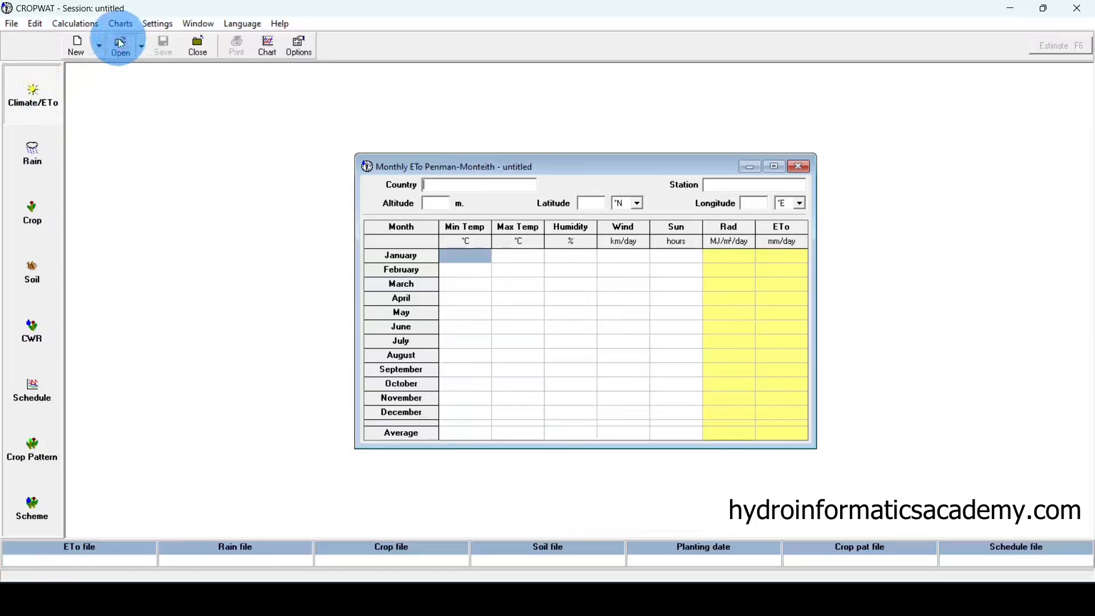
{"action": "left_click", "coordinate": [751, 217]}
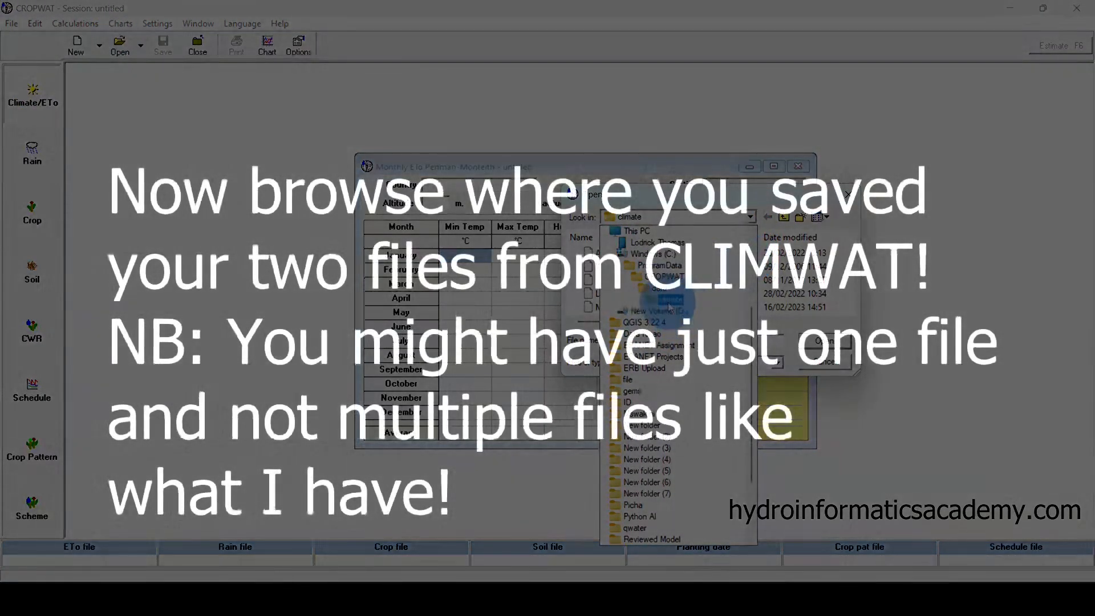
{"action": "left_click", "coordinate": [670, 303]}
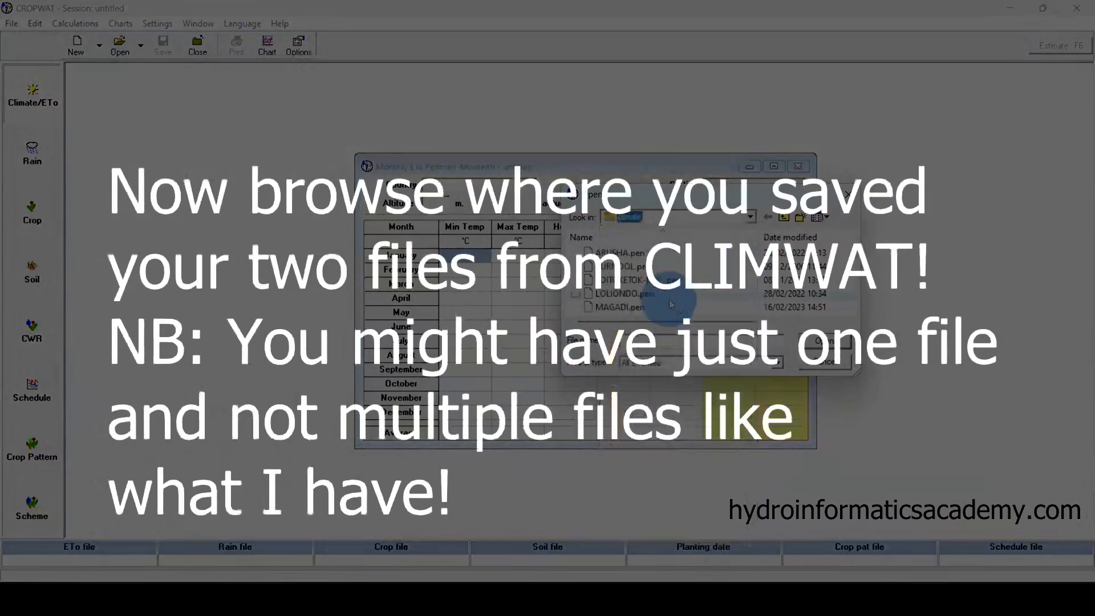
{"action": "left_click", "coordinate": [628, 311]}
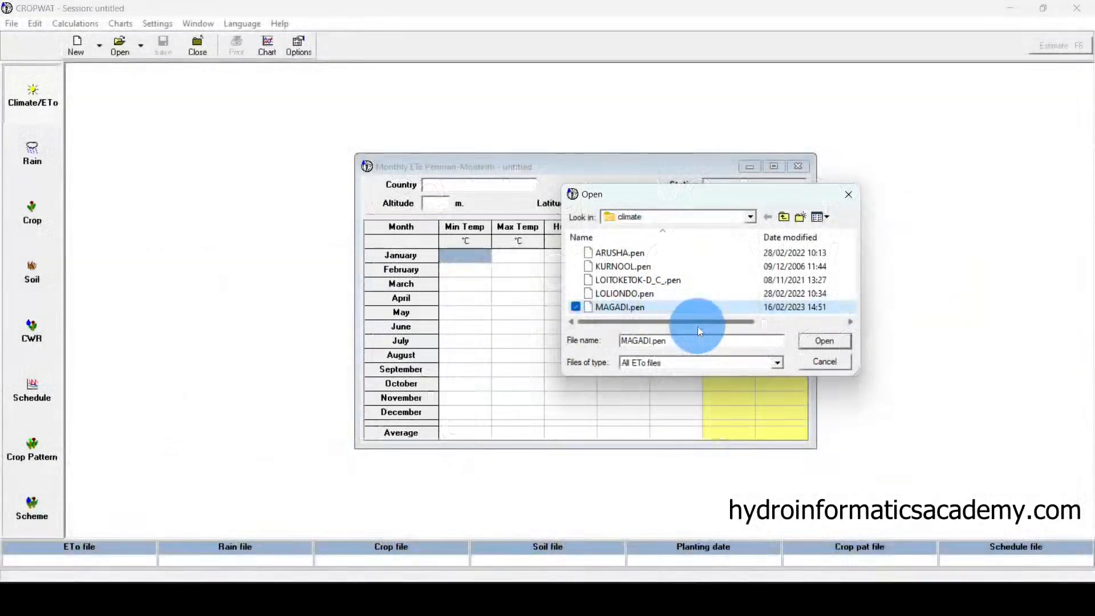
{"action": "left_click", "coordinate": [631, 307]}
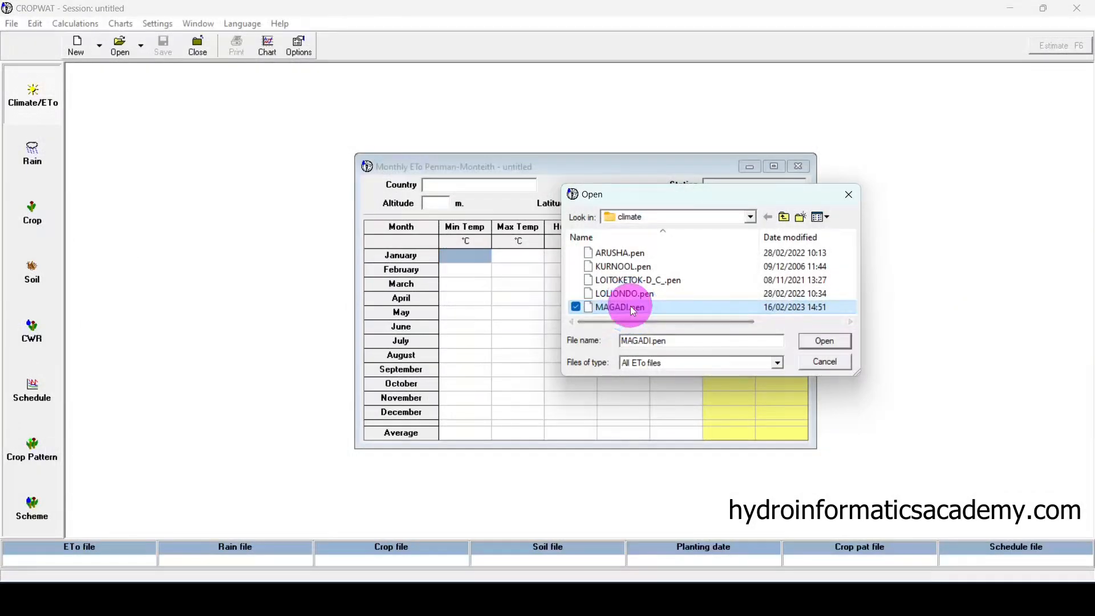
{"action": "left_click", "coordinate": [827, 341]}
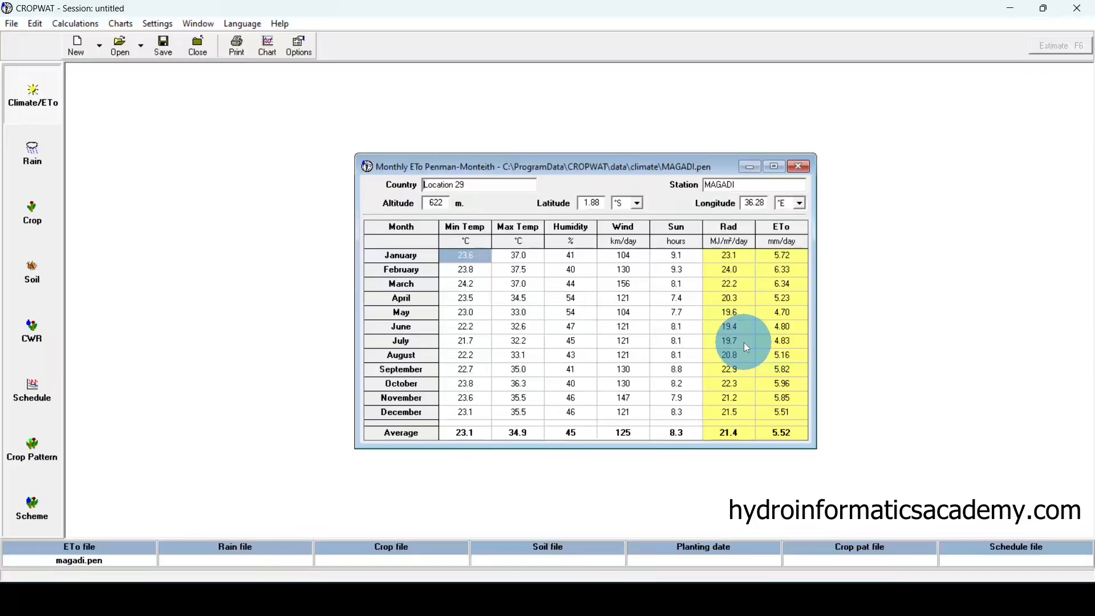
- Reposition the Monthly ETo table and examine its station name and monthly climate, radiation and ETo values
{"action": "left_click_drag", "start_coordinate": [636, 170], "coordinate": [627, 151]}
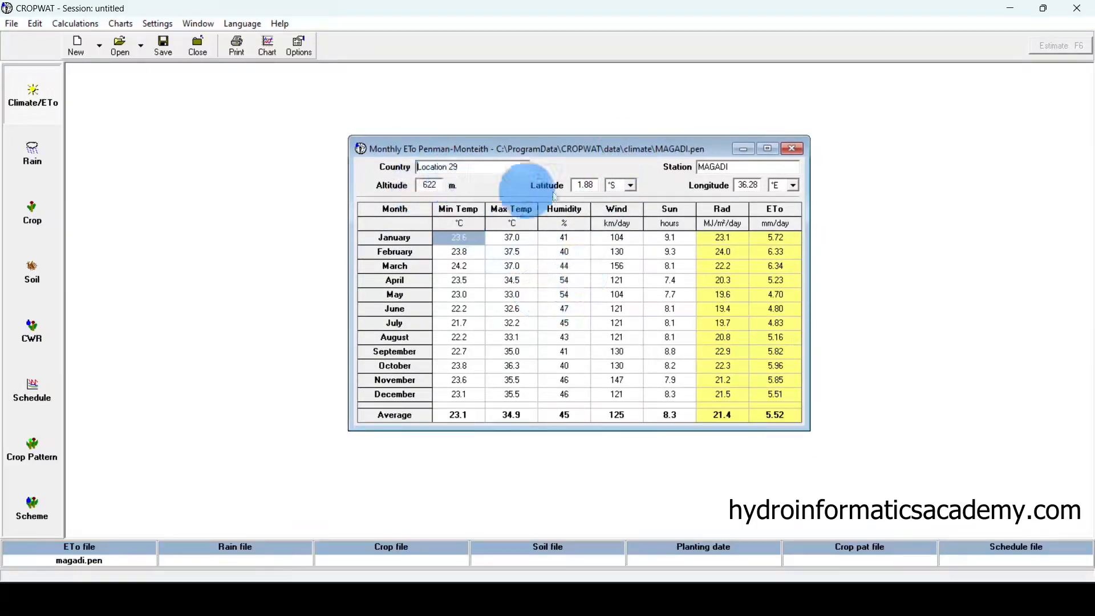
{"action": "left_click", "coordinate": [729, 168]}
{"action": "left_click_drag", "start_coordinate": [729, 168], "coordinate": [663, 170]}
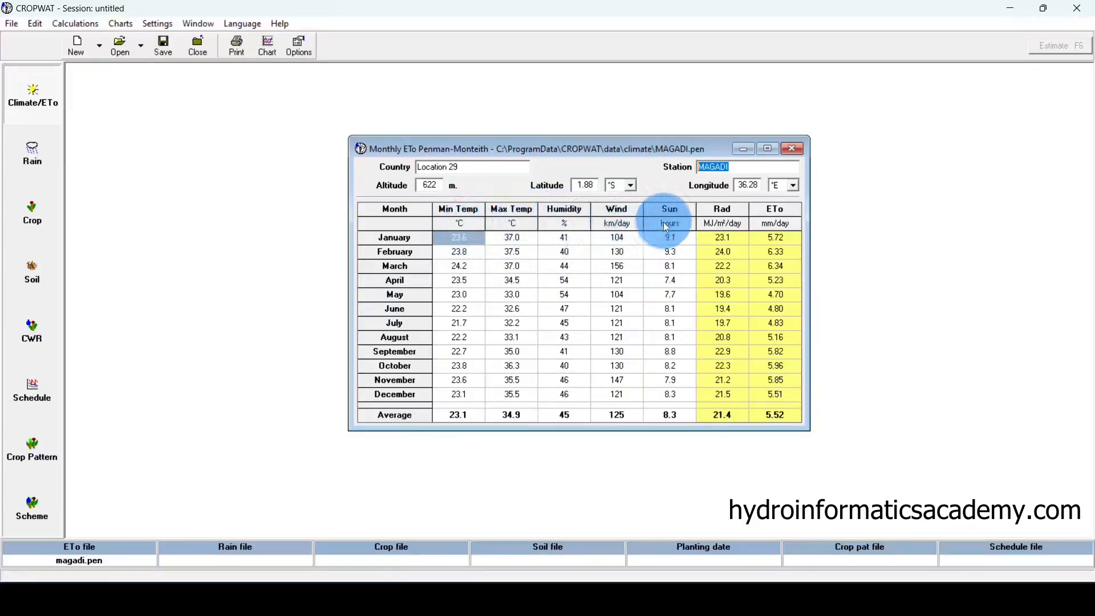
{"action": "left_click", "coordinate": [723, 294]}
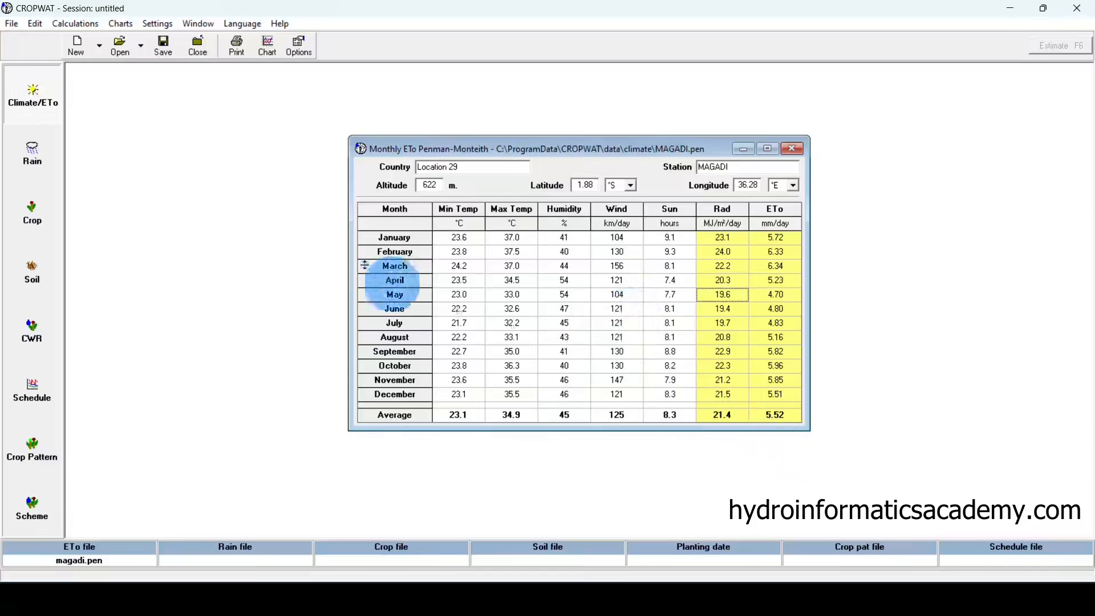
- Chart the monthly ETo and compare it briefly with the radiation, sunshine and wind curves, leaving only ETo shown
{"action": "left_click", "coordinate": [272, 49]}
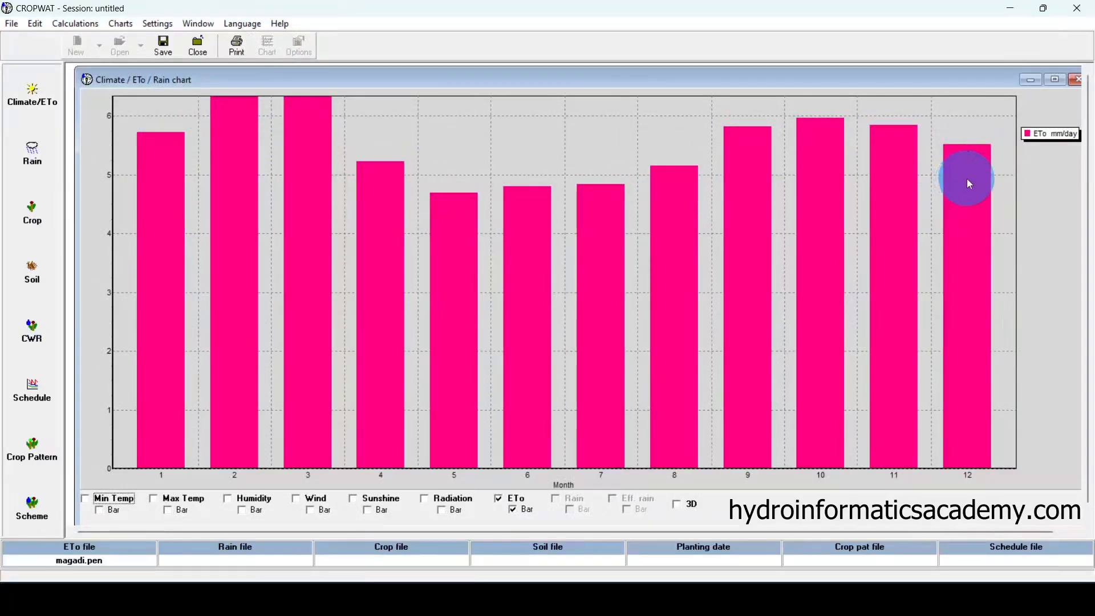
{"action": "left_click", "coordinate": [425, 500]}
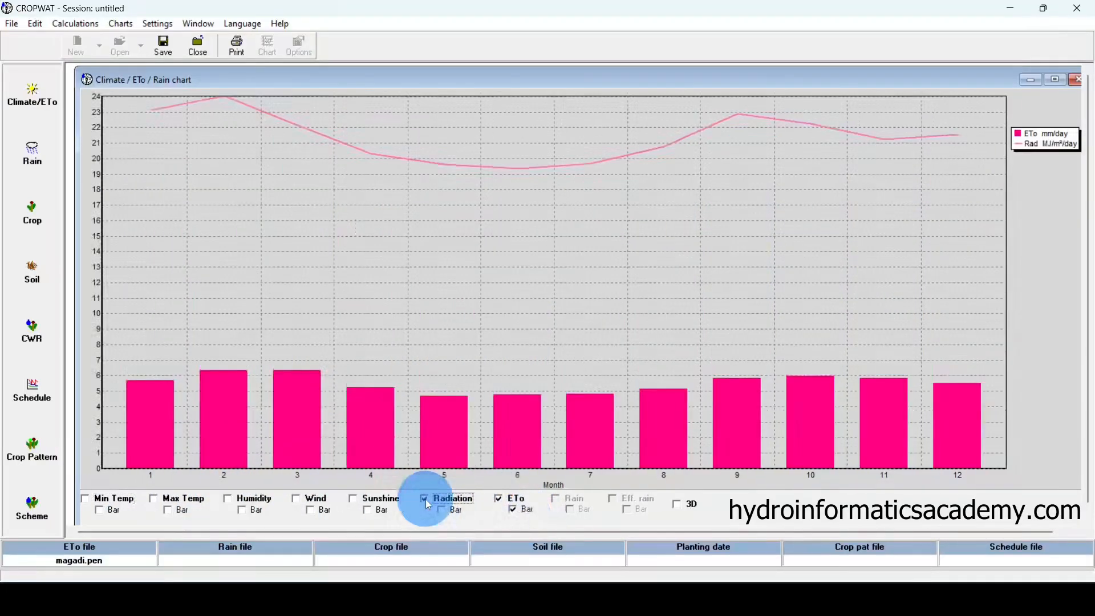
{"action": "left_click", "coordinate": [354, 500]}
{"action": "left_click", "coordinate": [297, 500]}
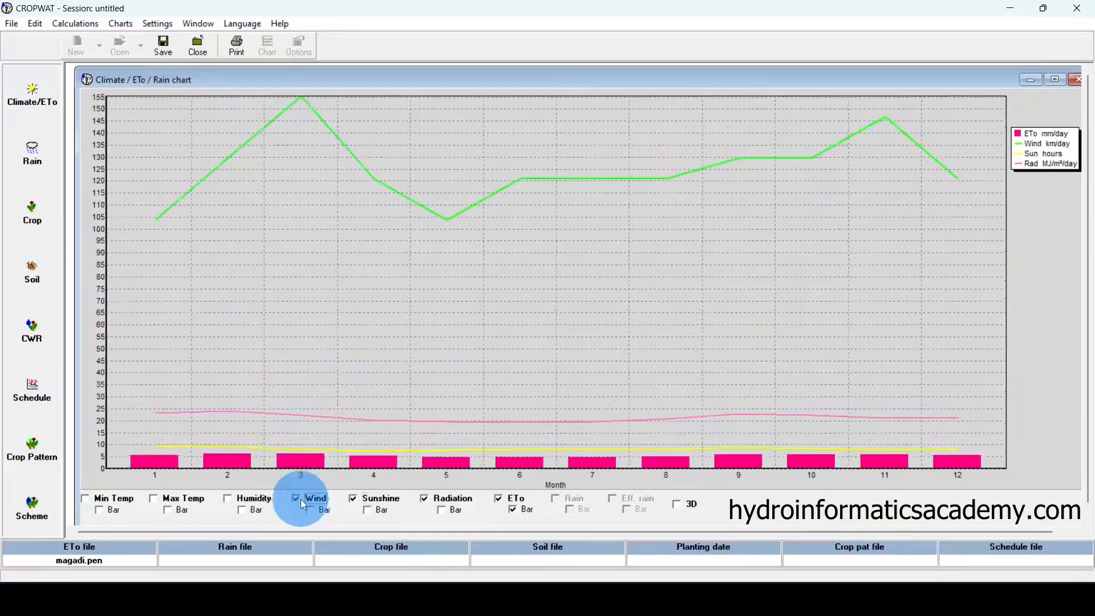
{"action": "left_click", "coordinate": [297, 499]}
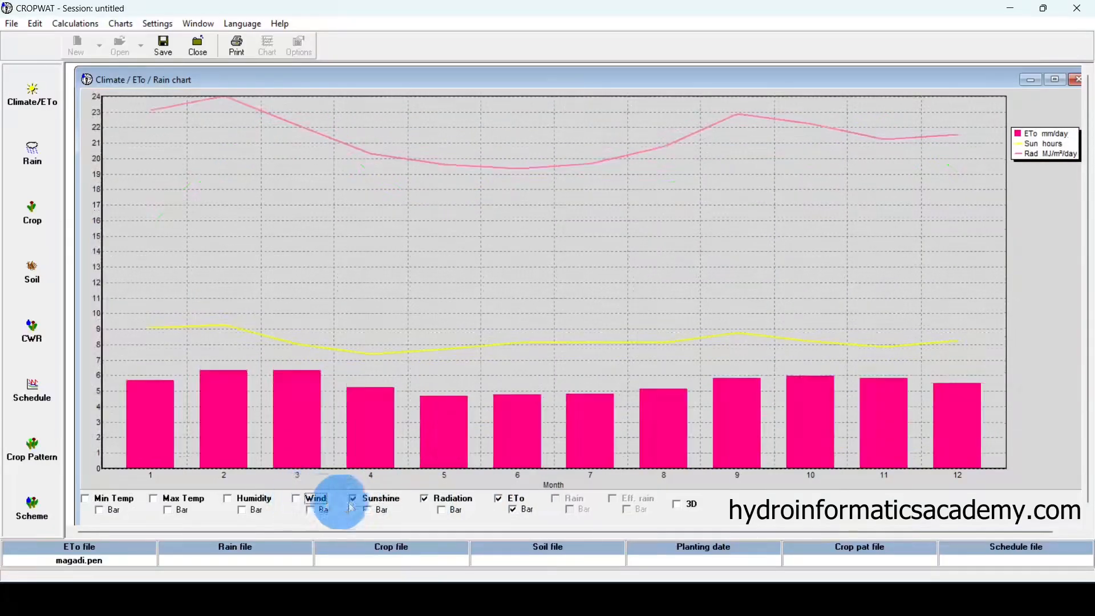
{"action": "left_click", "coordinate": [355, 500]}
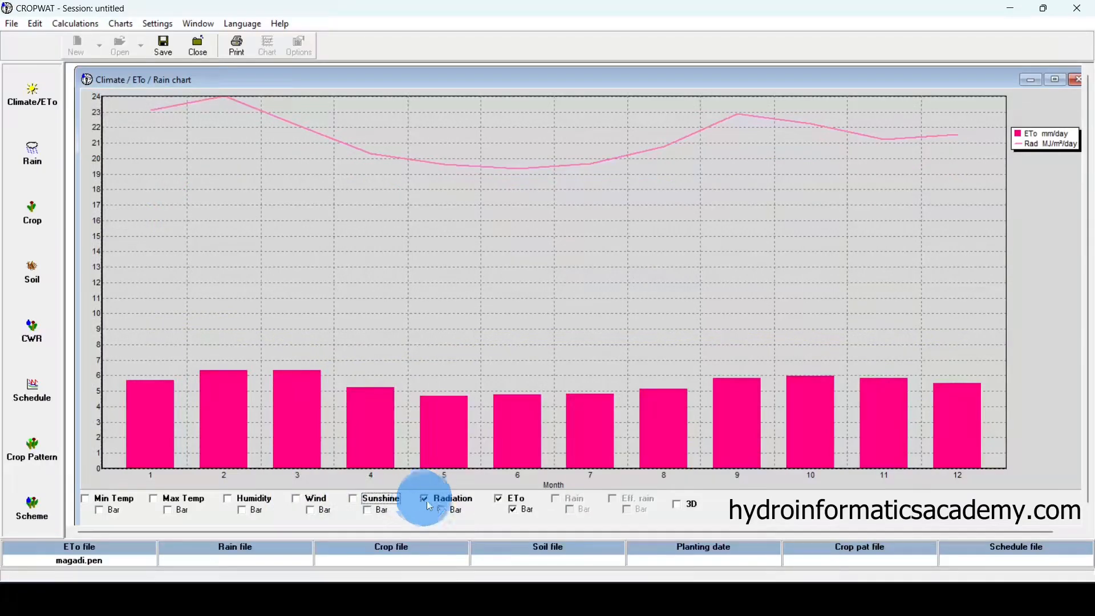
{"action": "left_click", "coordinate": [428, 501]}
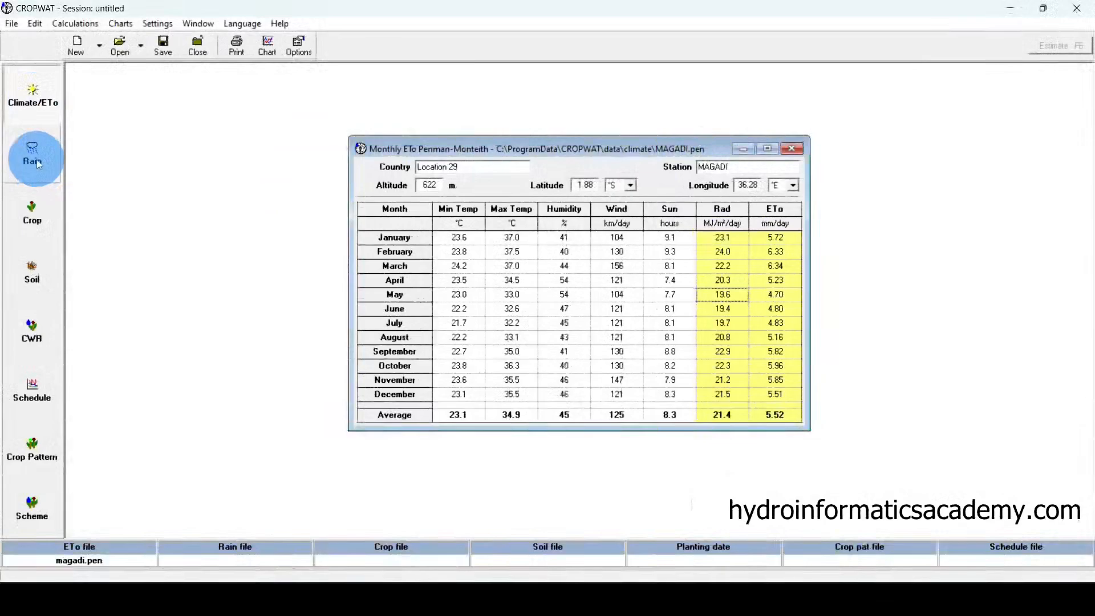
- Load MAGADI.cli from the rain folder as the monthly rain data
{"action": "left_click", "coordinate": [35, 160]}
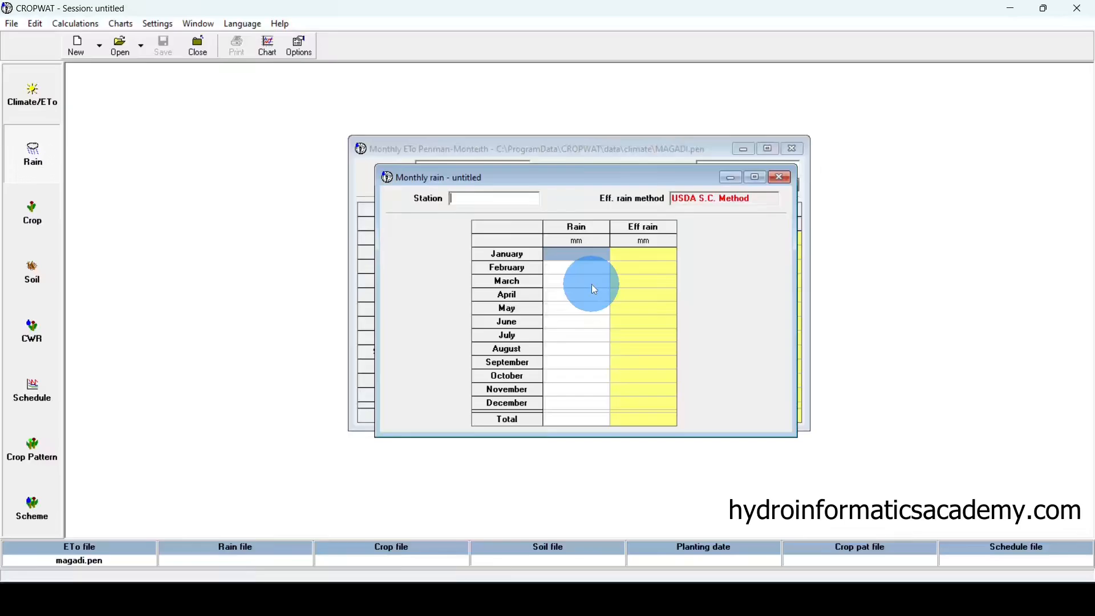
{"action": "left_click", "coordinate": [33, 94]}
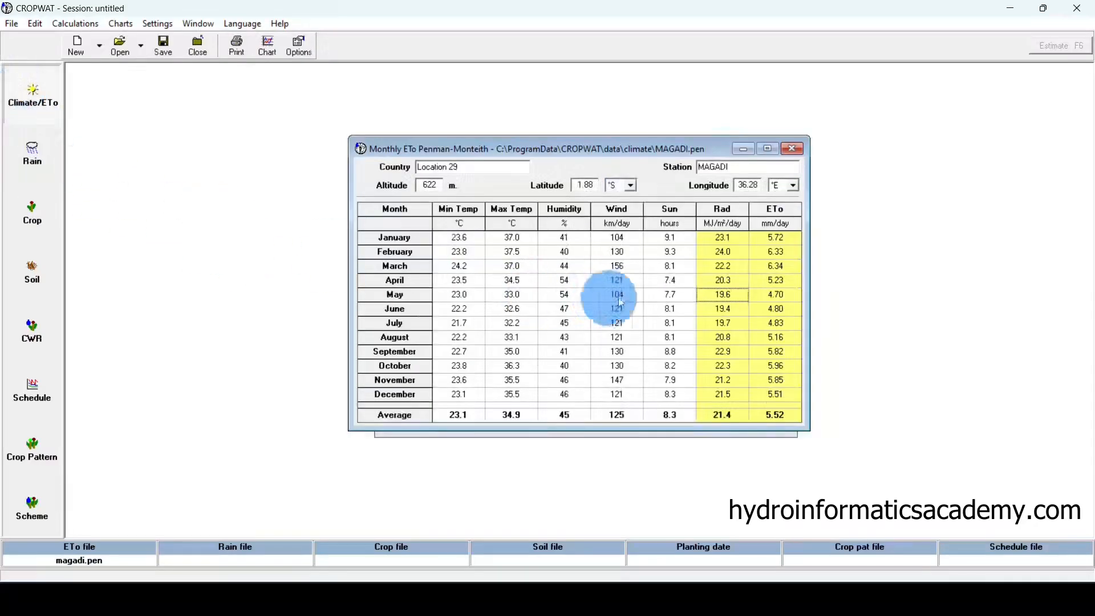
{"action": "left_click", "coordinate": [37, 157]}
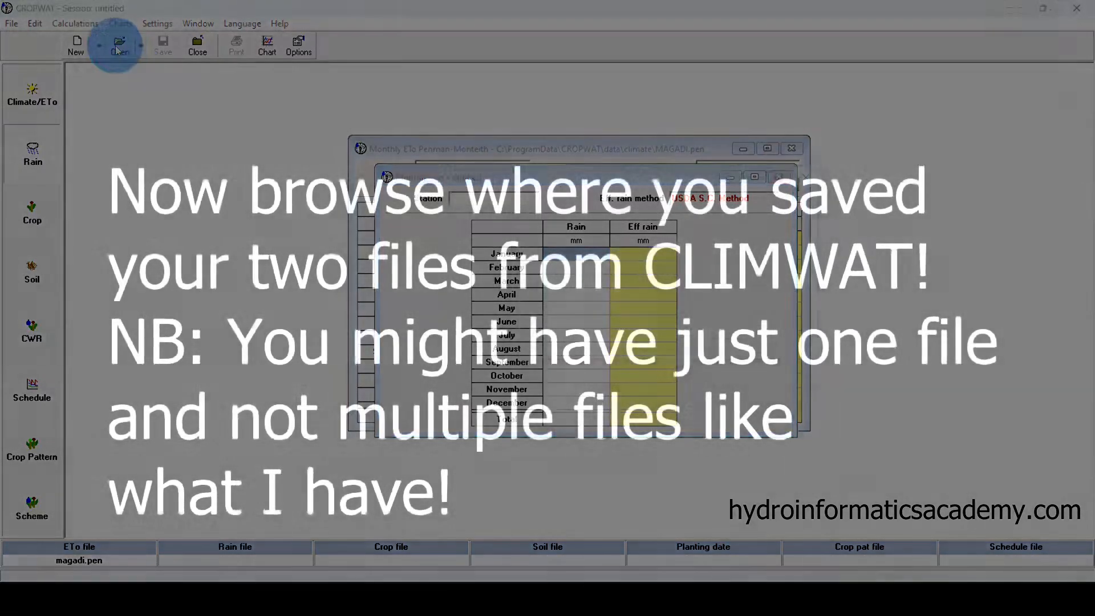
{"action": "left_click", "coordinate": [118, 50]}
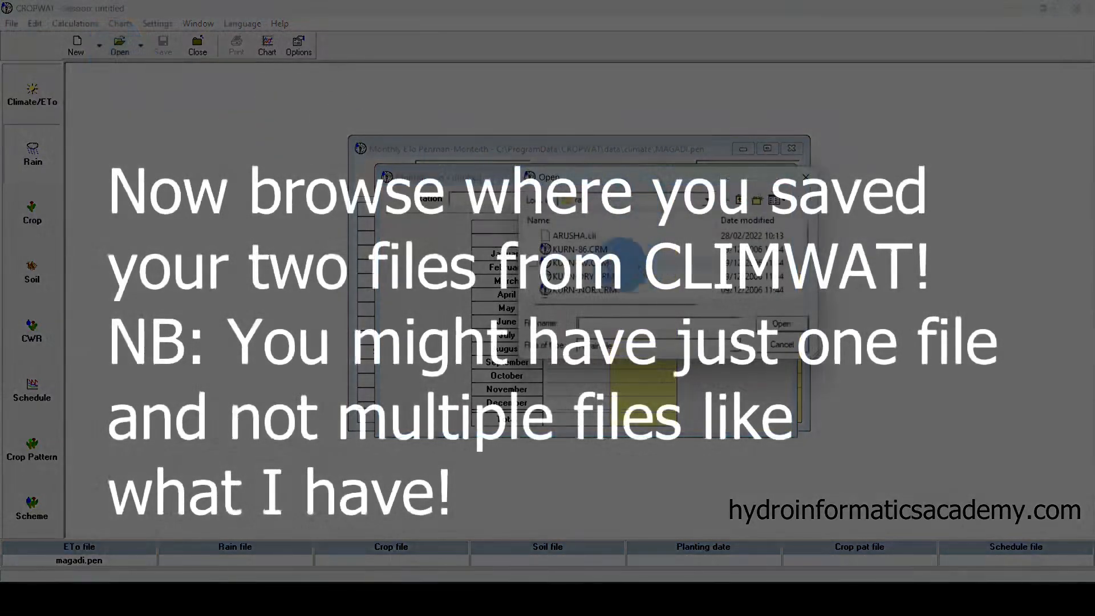
{"action": "scroll", "coordinate": [610, 262], "scroll_direction": "up", "scroll_amount": 2}
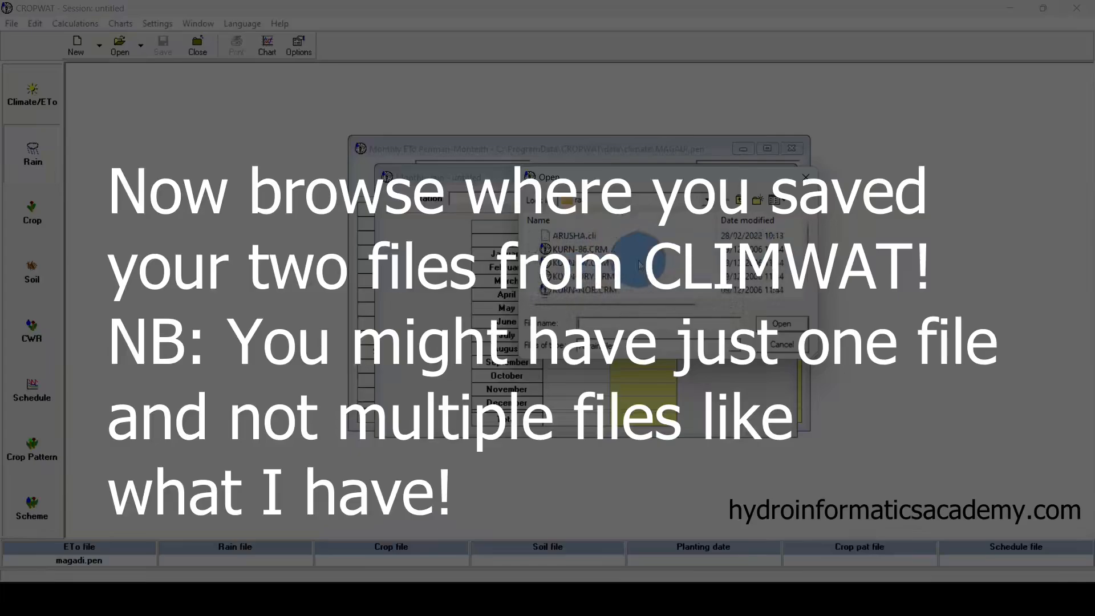
{"action": "scroll", "coordinate": [622, 294], "scroll_direction": "down", "scroll_amount": 2}
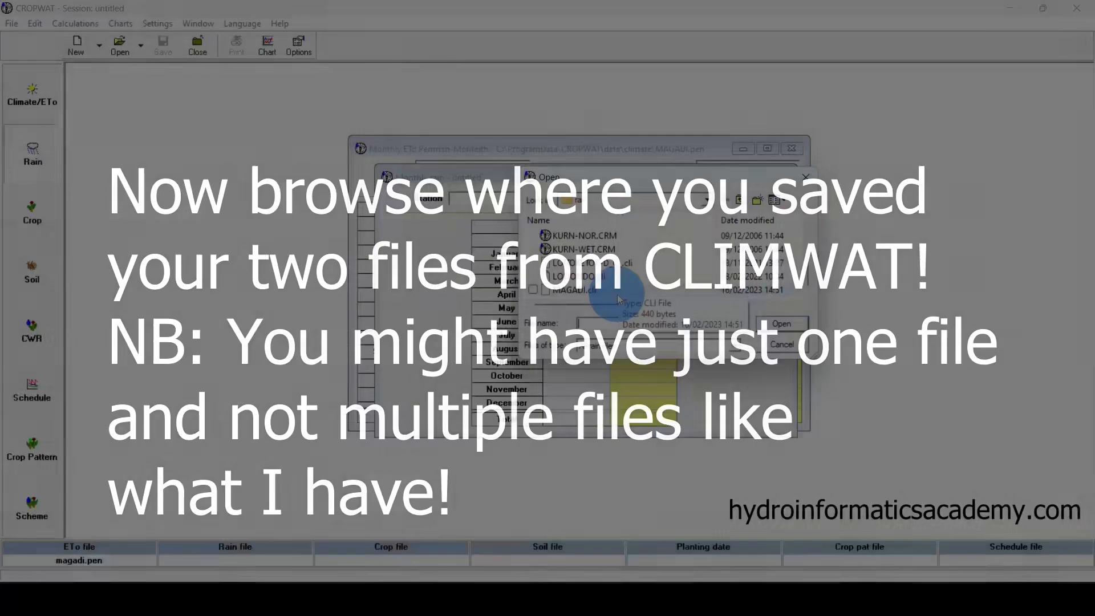
{"action": "left_click", "coordinate": [622, 290]}
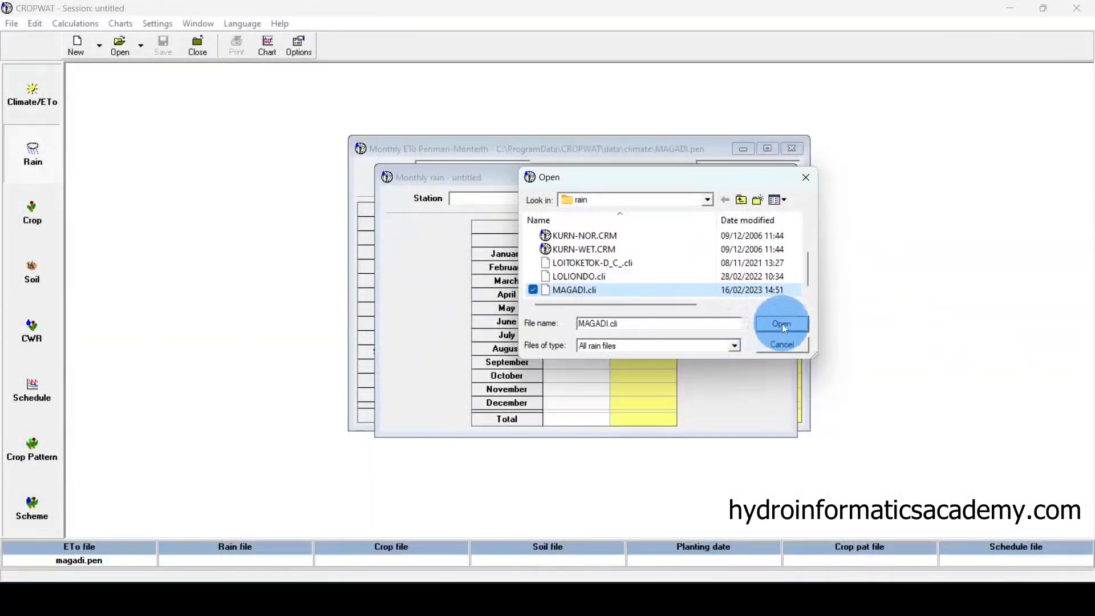
{"action": "left_click", "coordinate": [711, 202]}
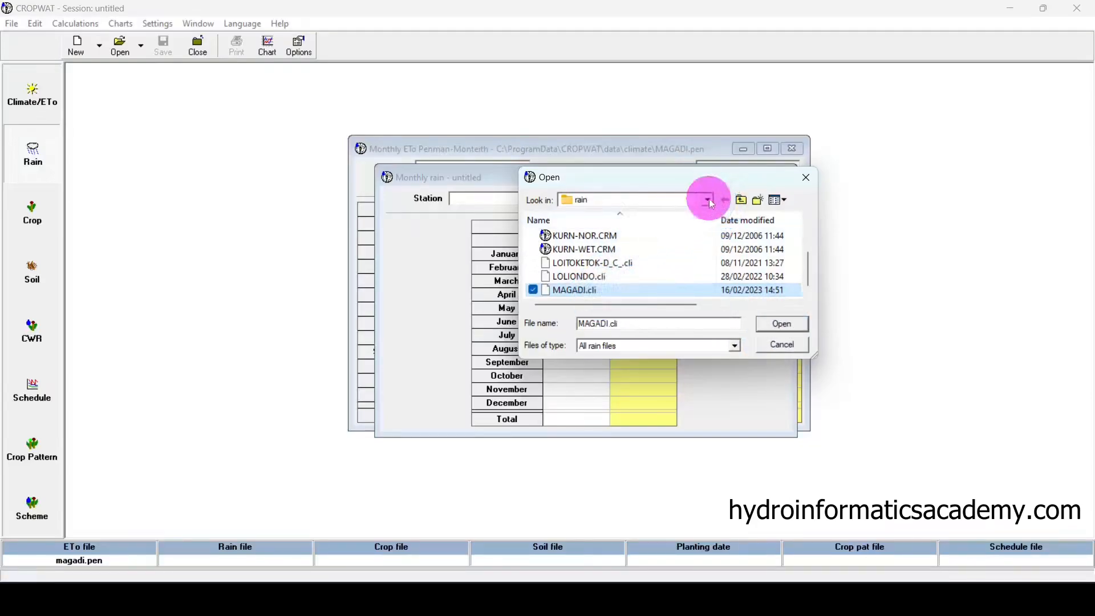
{"action": "scroll", "coordinate": [663, 263], "scroll_direction": "up", "scroll_amount": 2}
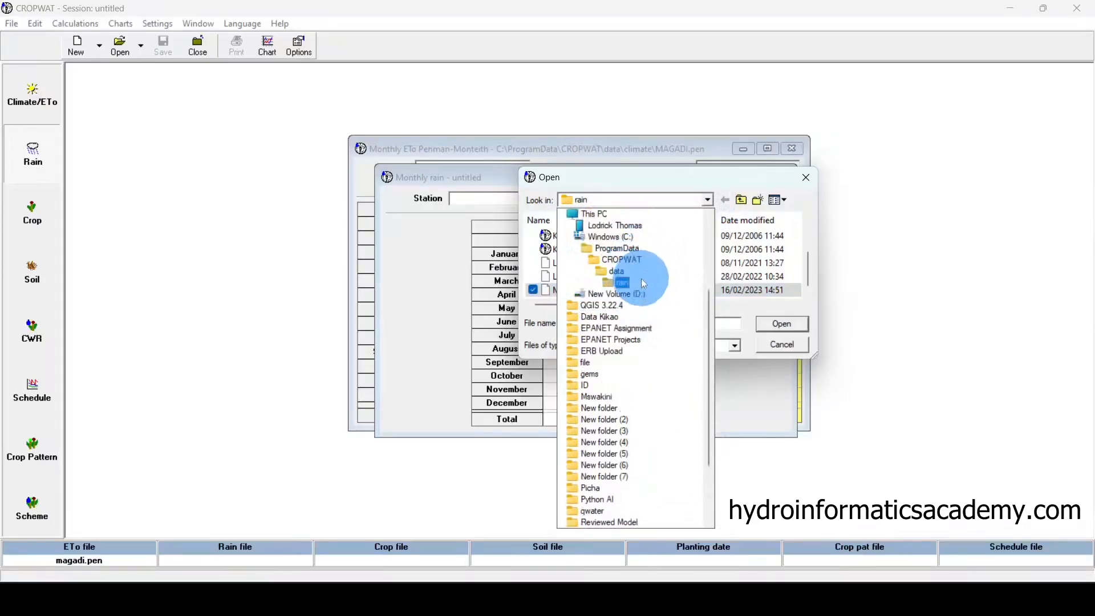
{"action": "left_click", "coordinate": [670, 200]}
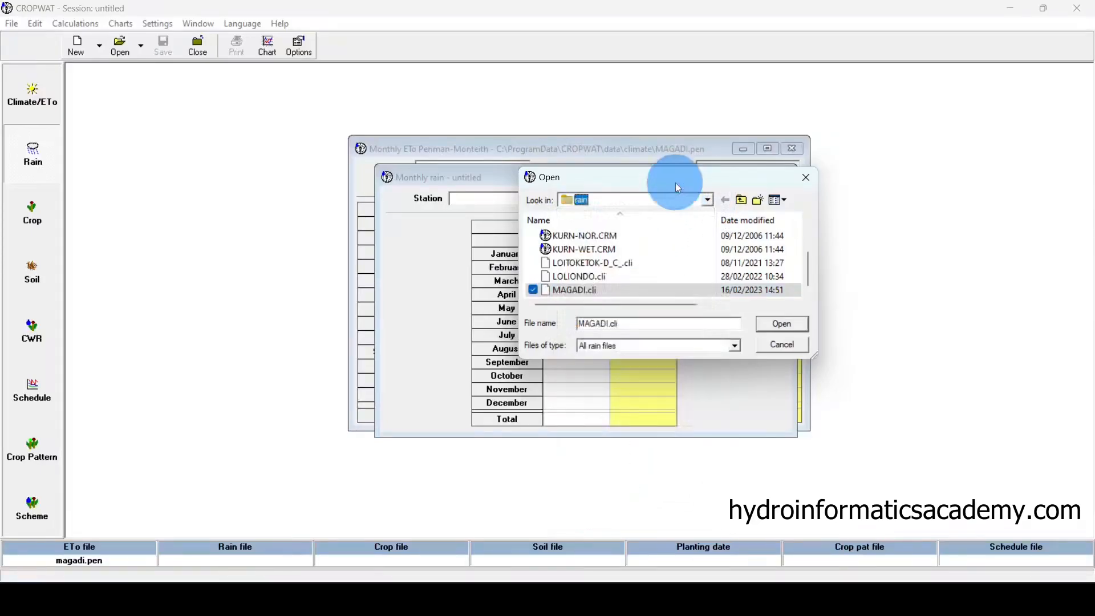
{"action": "left_click", "coordinate": [600, 292]}
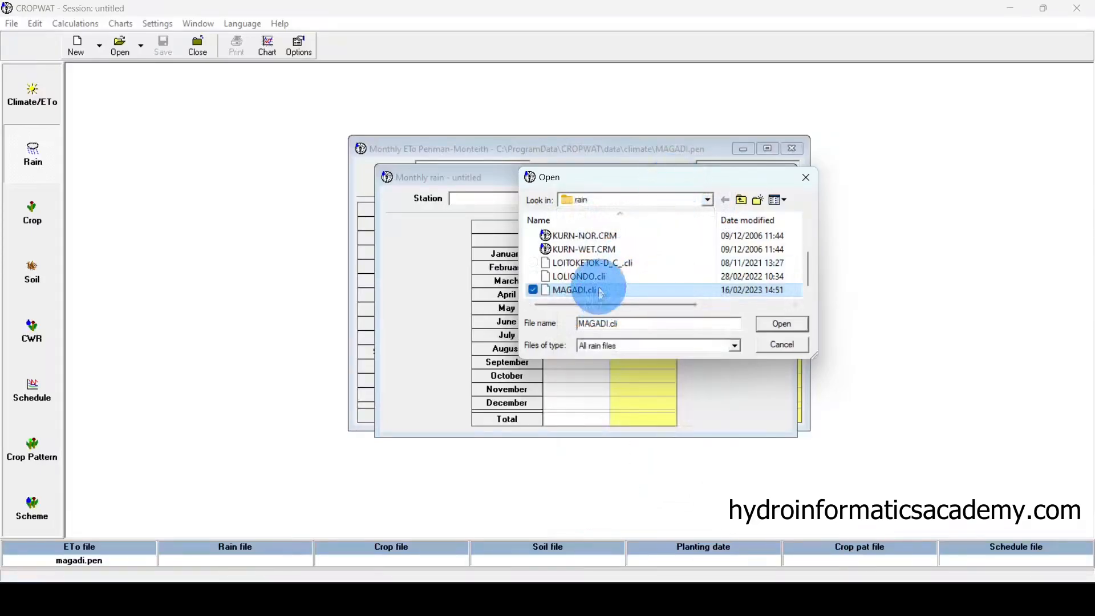
{"action": "left_click", "coordinate": [783, 325]}
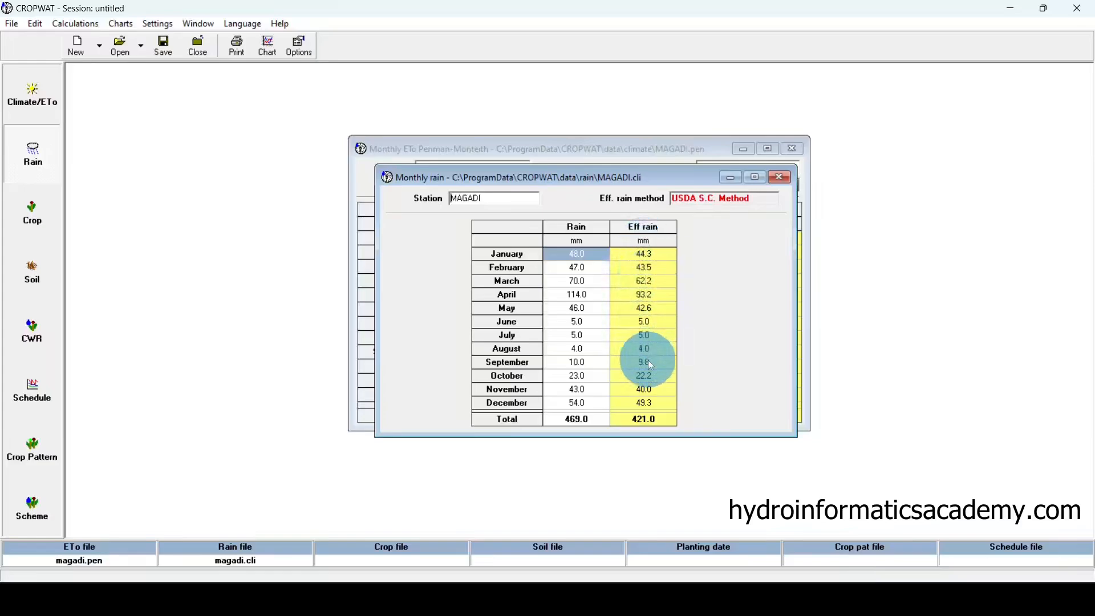
- Review the effective rainfall options and set the method to Dependable rain (FAO/AGLW formula)
{"action": "left_click", "coordinate": [301, 48]}
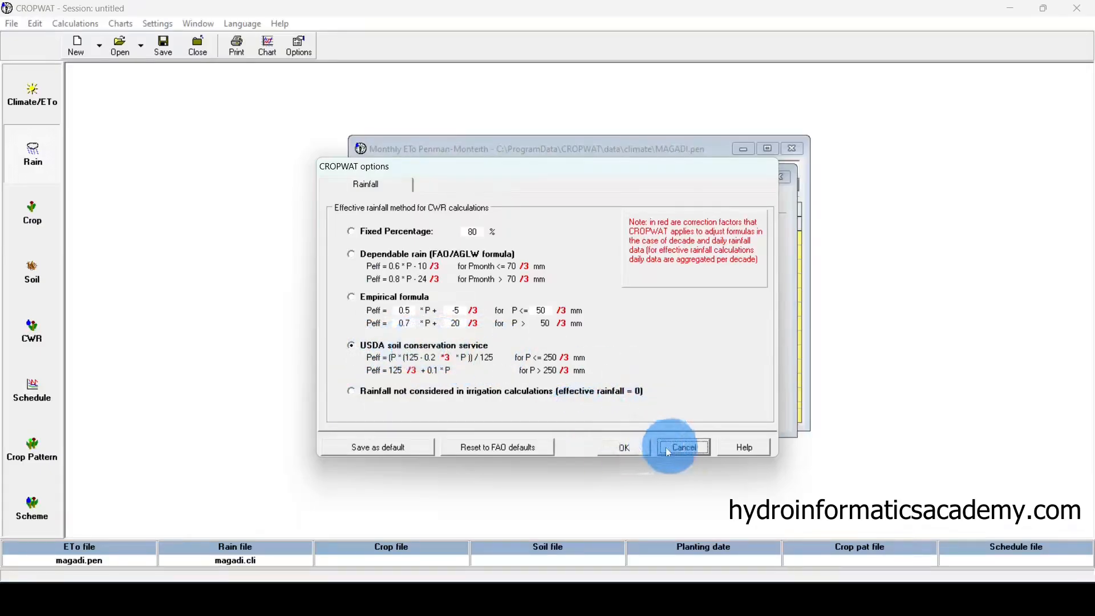
{"action": "left_click", "coordinate": [628, 448]}
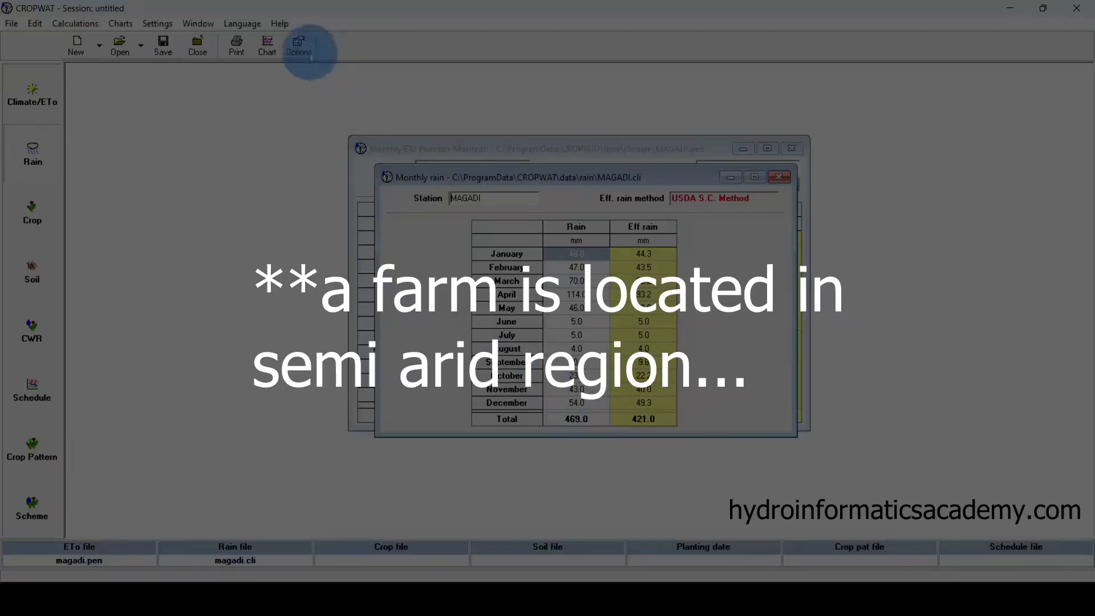
{"action": "left_click", "coordinate": [298, 45]}
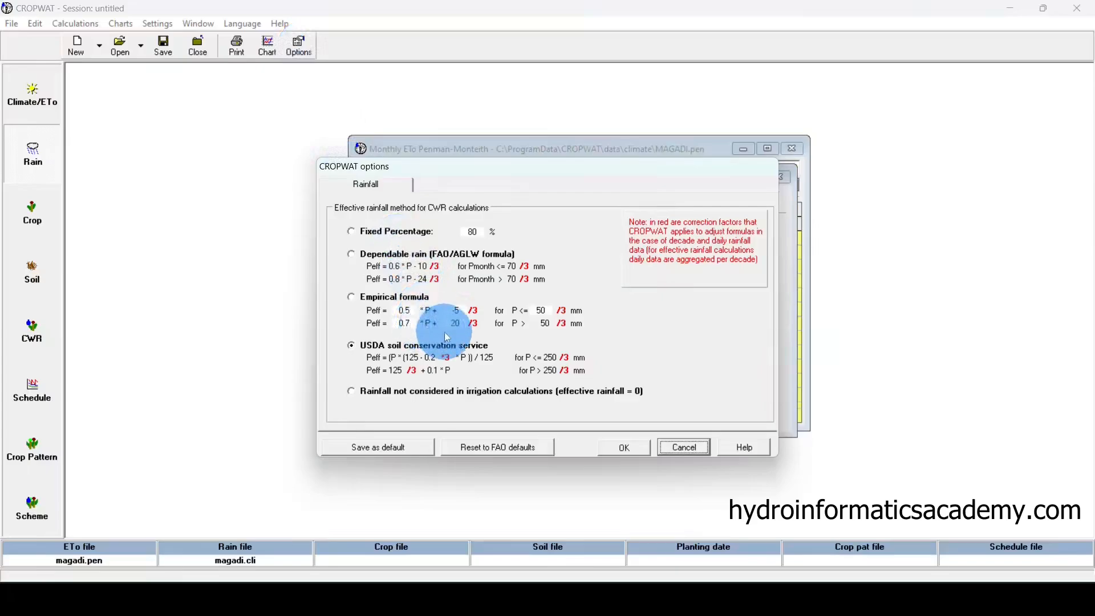
{"action": "left_click", "coordinate": [387, 257]}
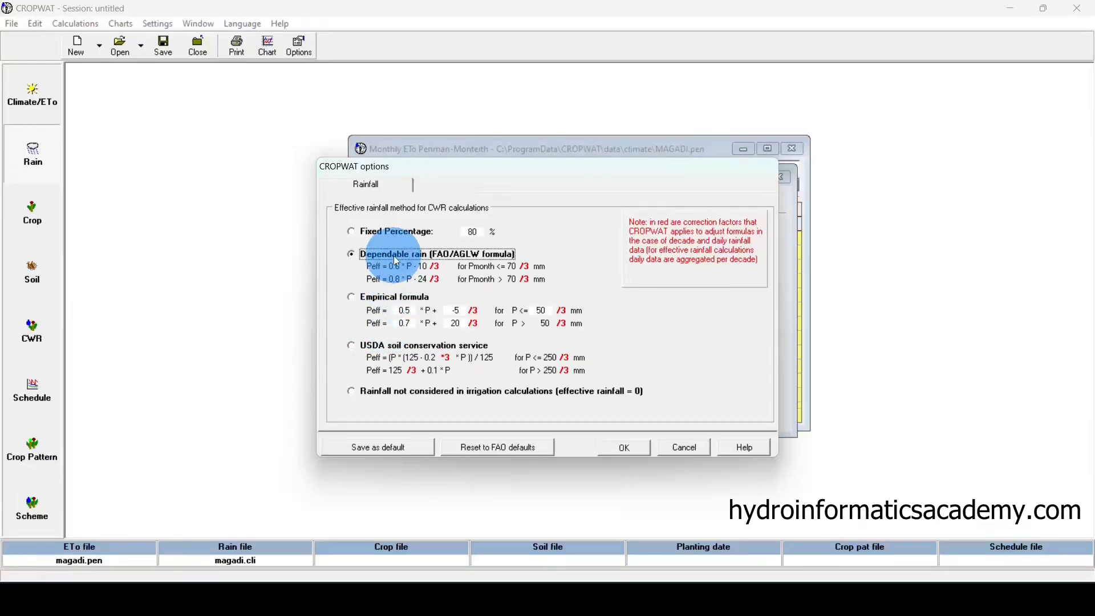
{"action": "left_click", "coordinate": [624, 446]}
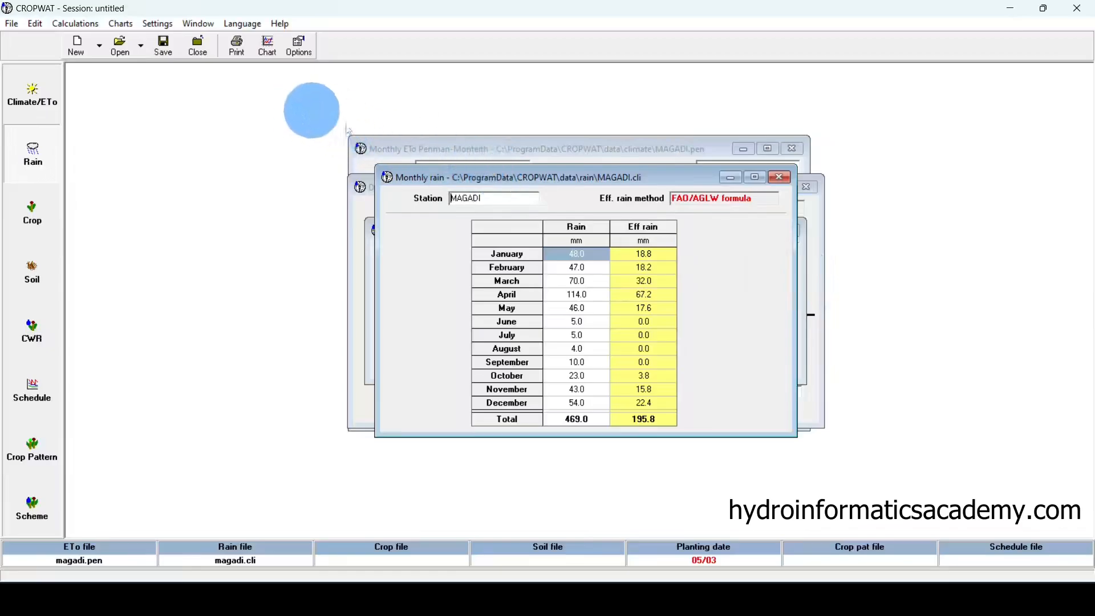
- Chart monthly rain against effective rain, close the chart, and review the climate and rain tables again
{"action": "left_click", "coordinate": [268, 46]}
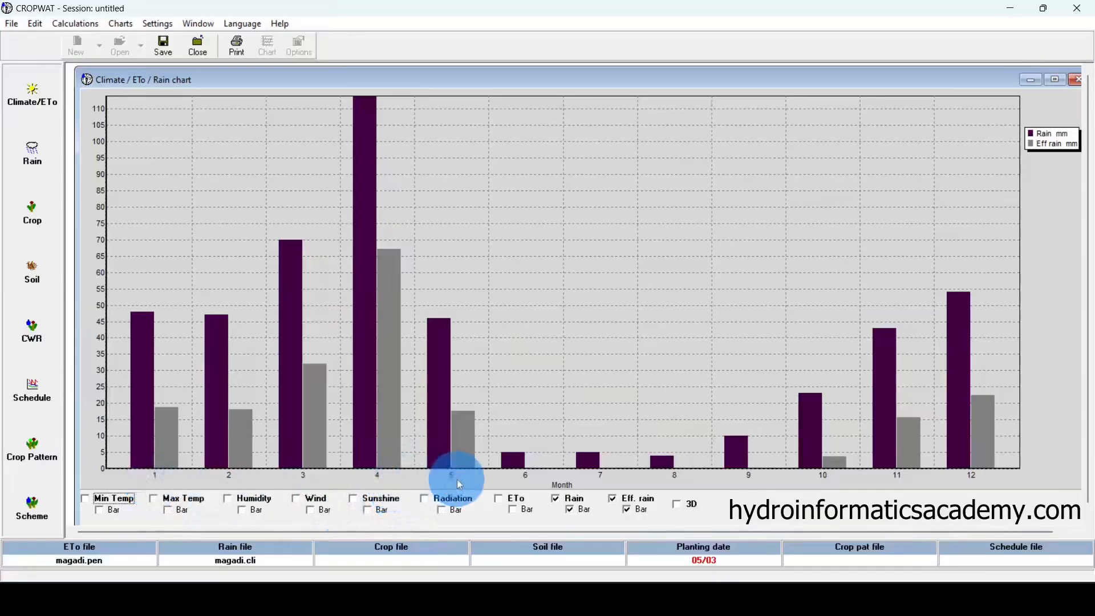
{"action": "left_click", "coordinate": [1077, 84]}
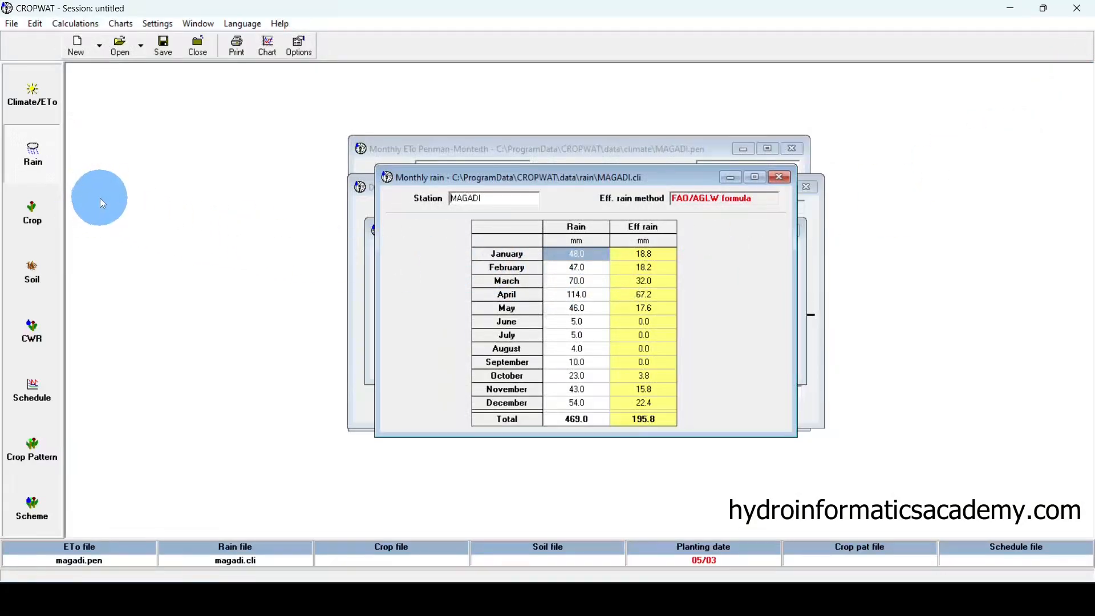
{"action": "left_click", "coordinate": [45, 101]}
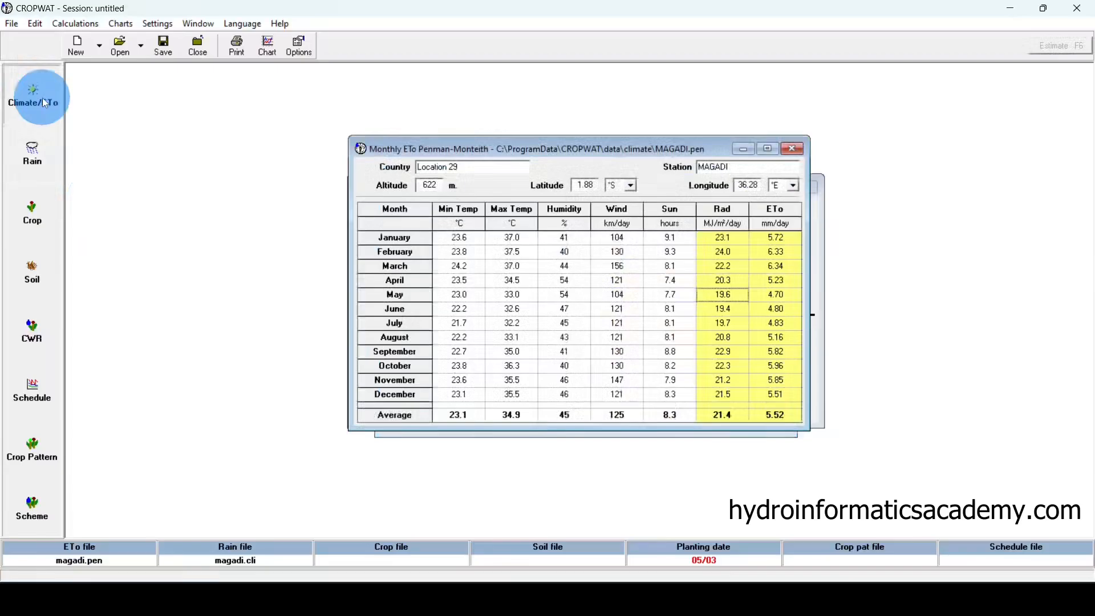
{"action": "left_click", "coordinate": [38, 161]}
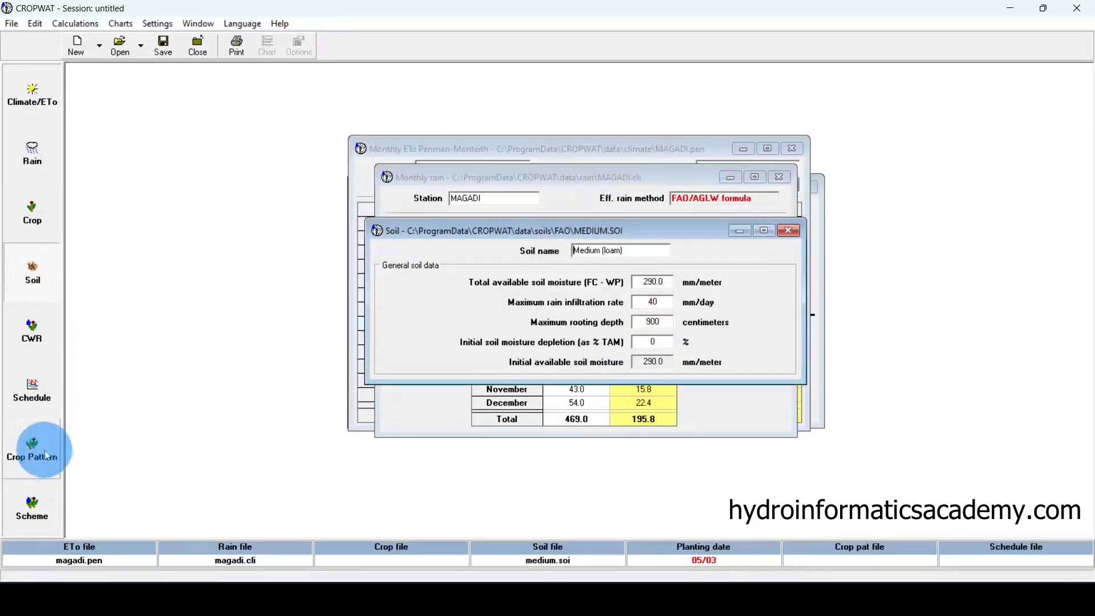
- Open an empty cropping pattern, reposition it, and check the crop list in the LibreOffice Calc sheet before returning to CROPWAT
{"action": "left_click", "coordinate": [47, 455]}
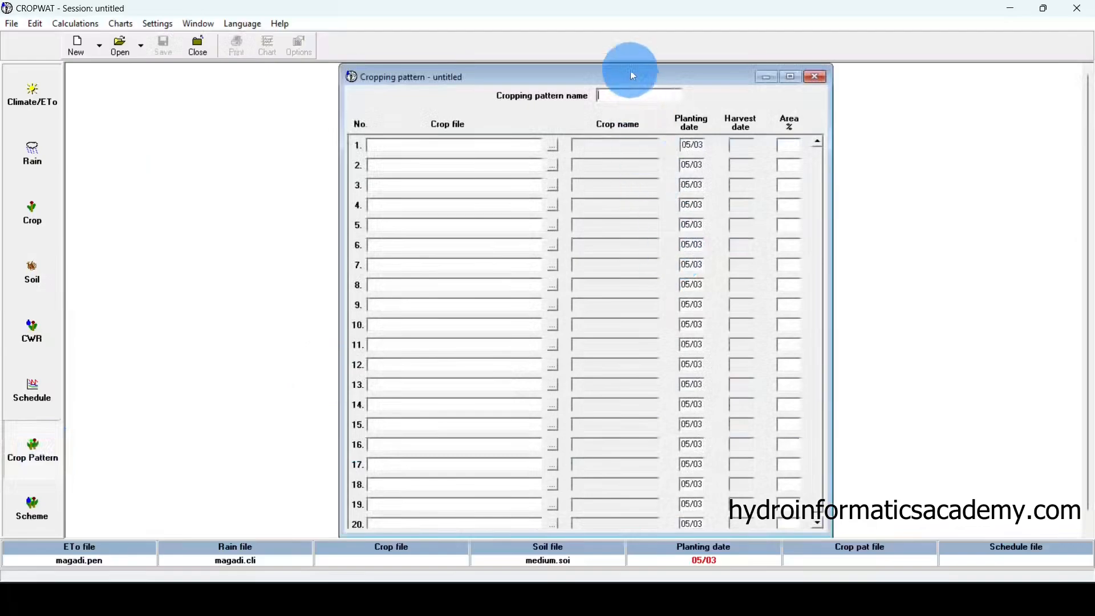
{"action": "mouse_move", "coordinate": [631, 76]}
{"action": "left_mouse_down"}
{"action": "mouse_move", "coordinate": [580, 74]}
{"action": "mouse_move", "coordinate": [614, 74]}
{"action": "left_mouse_up"}
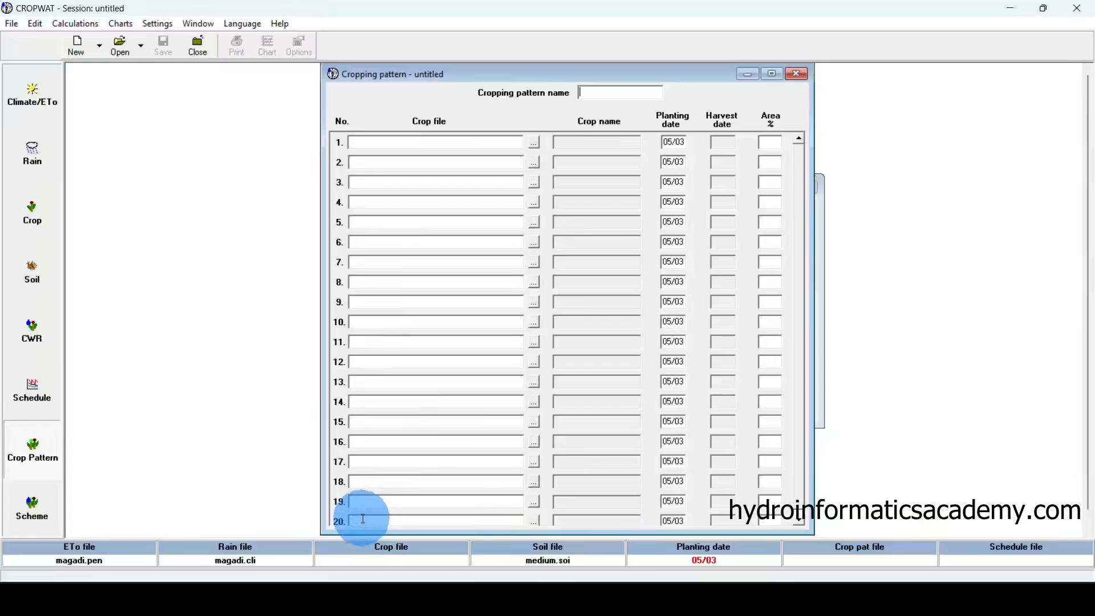
{"action": "left_click", "coordinate": [642, 579]}
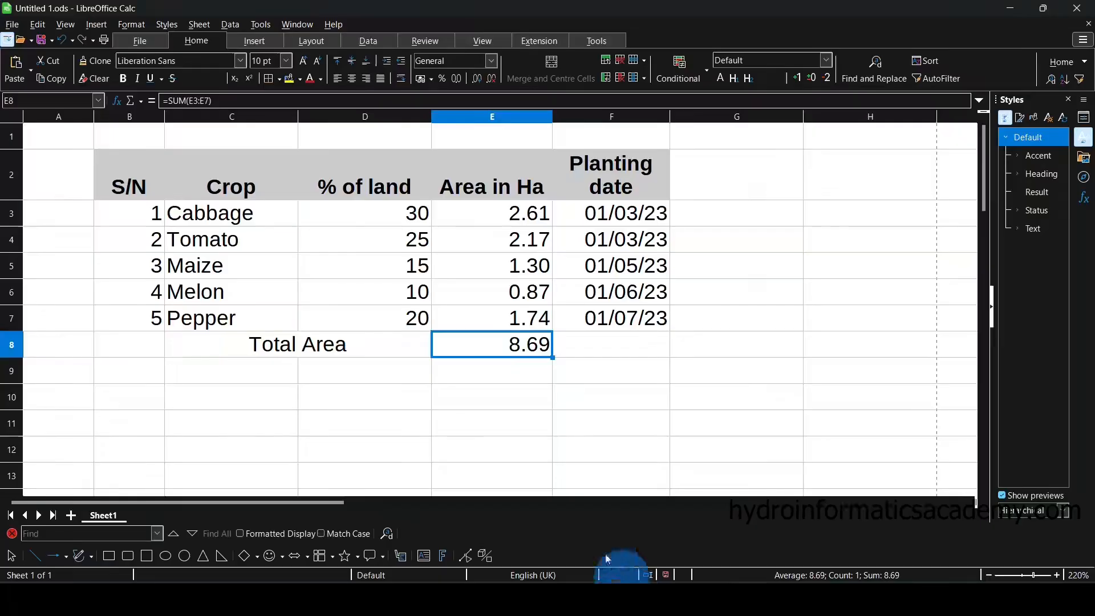
{"action": "left_click", "coordinate": [150, 327]}
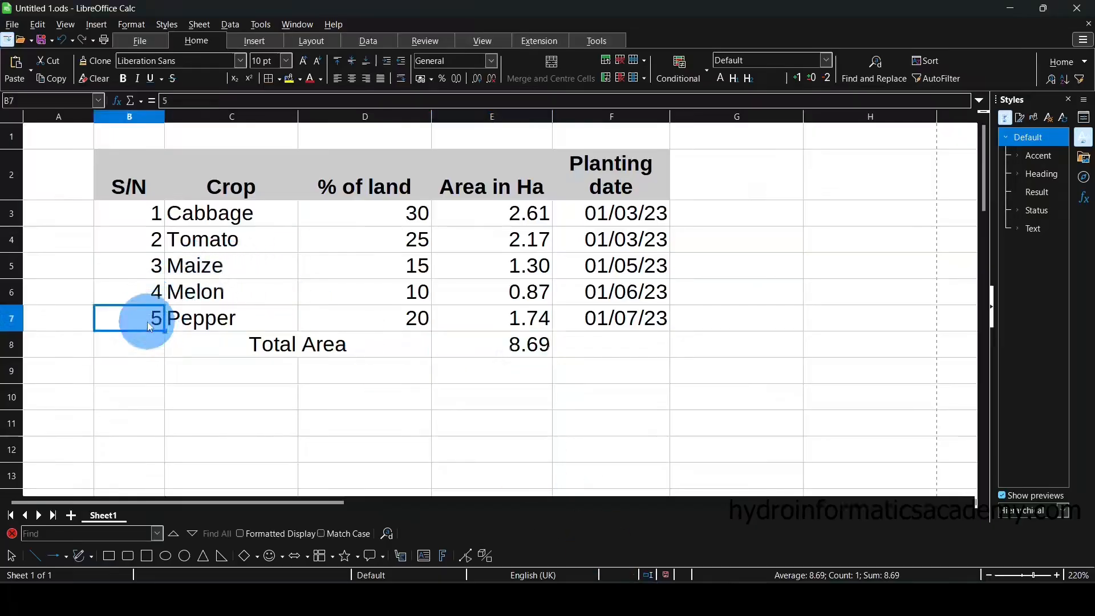
{"action": "left_click", "coordinate": [211, 217]}
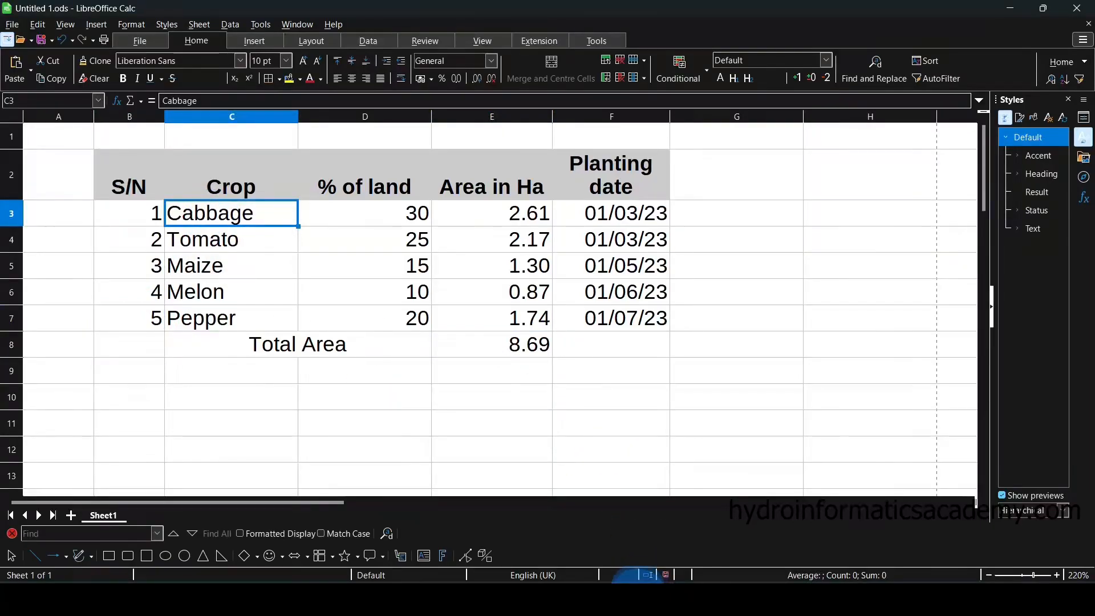
{"action": "left_click", "coordinate": [640, 578]}
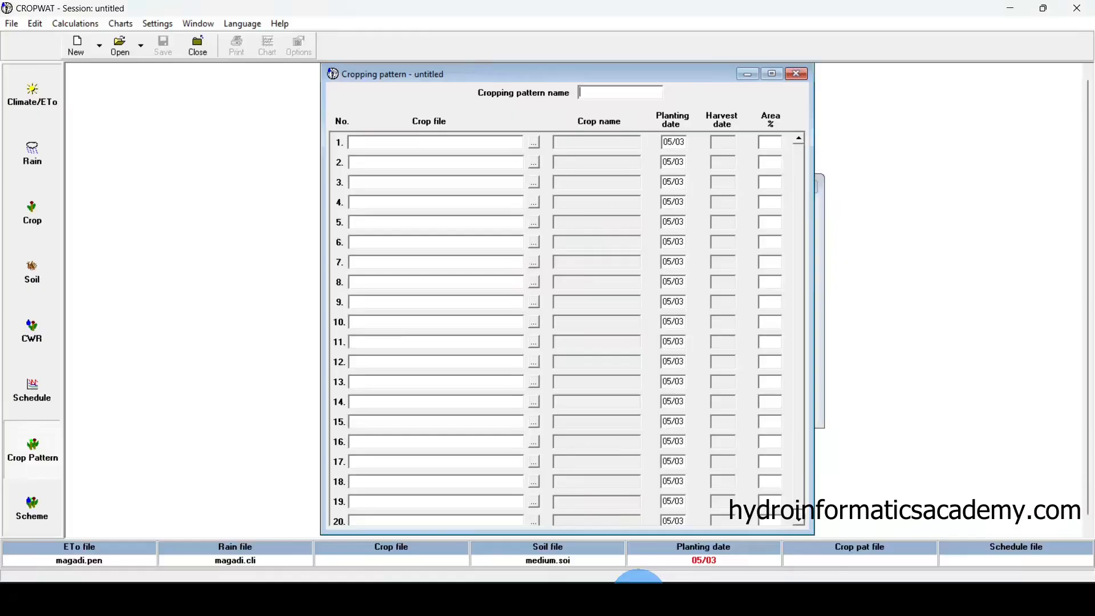
- Assign CABBAGE.CRO from the FAO crops folder to the first row of the cropping pattern
{"action": "left_click", "coordinate": [535, 144]}
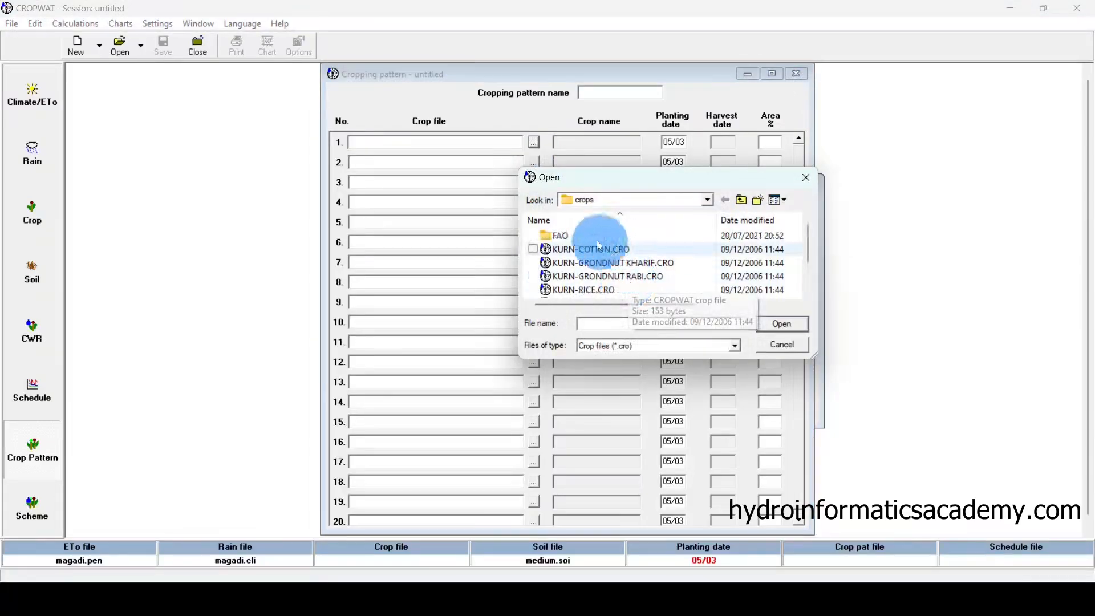
{"action": "double_click", "coordinate": [586, 240]}
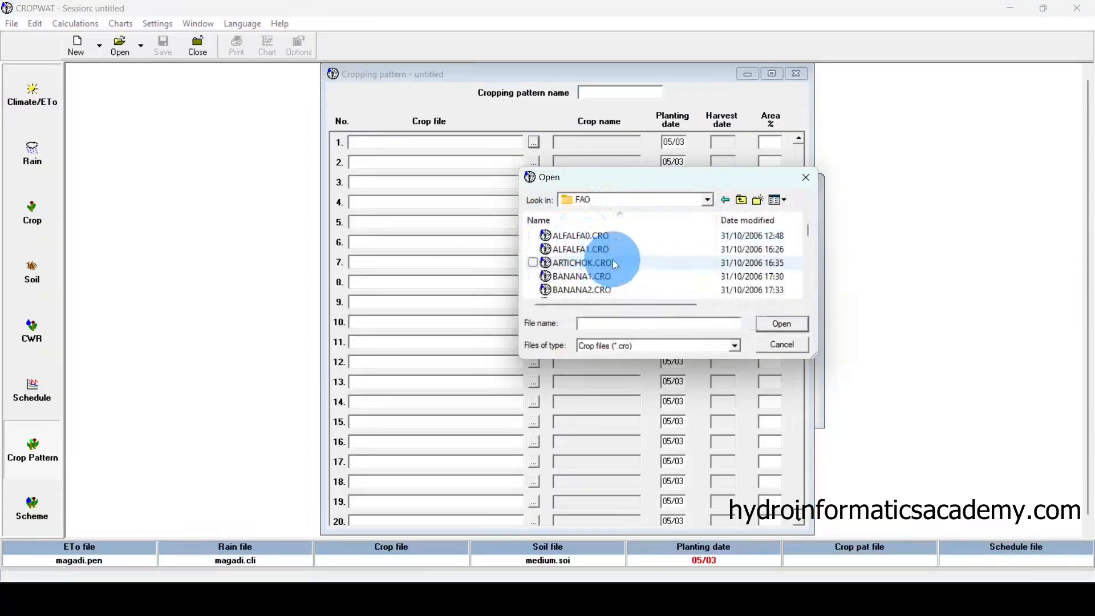
{"action": "scroll", "coordinate": [615, 264], "scroll_direction": "down", "scroll_amount": 2}
{"action": "scroll", "coordinate": [613, 259], "scroll_direction": "down", "scroll_amount": 1}
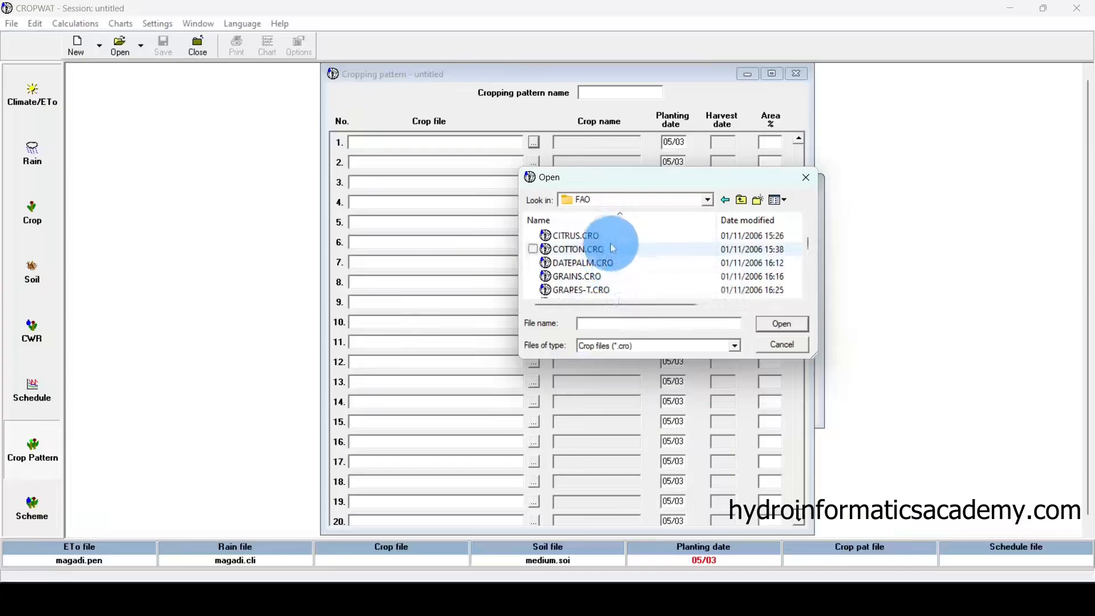
{"action": "scroll", "coordinate": [622, 256], "scroll_direction": "up", "scroll_amount": 1}
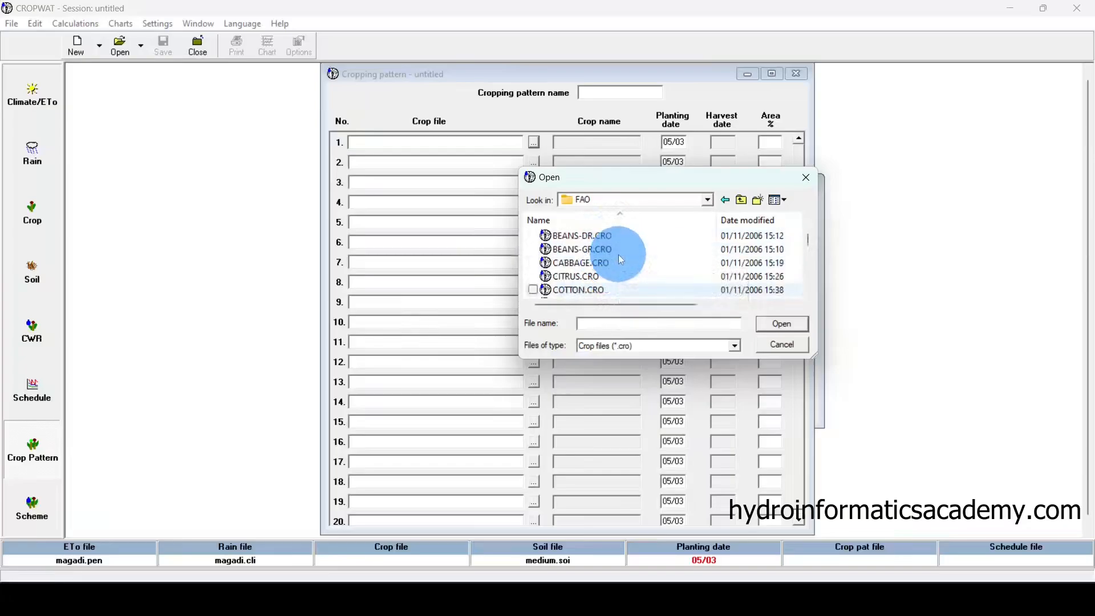
{"action": "left_click", "coordinate": [616, 262]}
{"action": "left_click", "coordinate": [771, 330]}
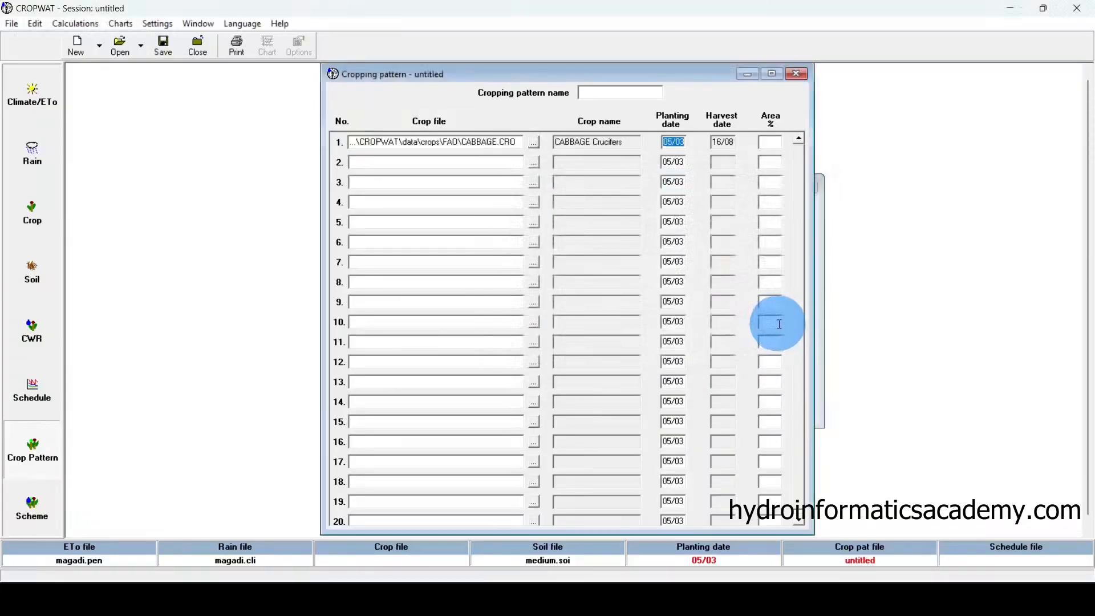
- Assign TOMATO.CRO from the FAO crops folder to the second row of the cropping pattern
{"action": "left_click", "coordinate": [534, 164]}
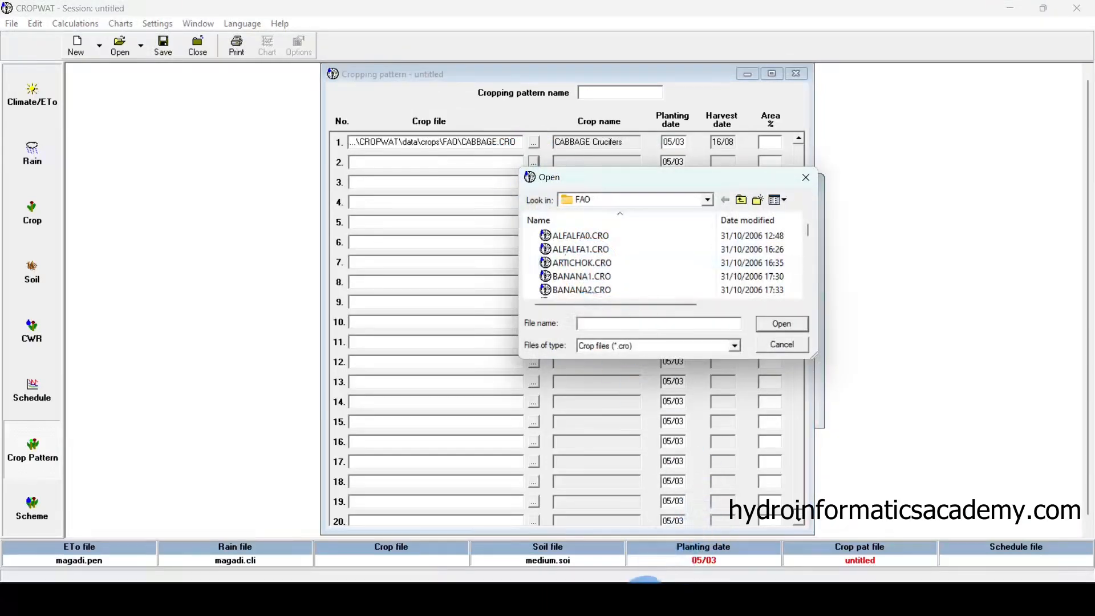
{"action": "left_click", "coordinate": [643, 599]}
{"action": "left_click", "coordinate": [643, 600]}
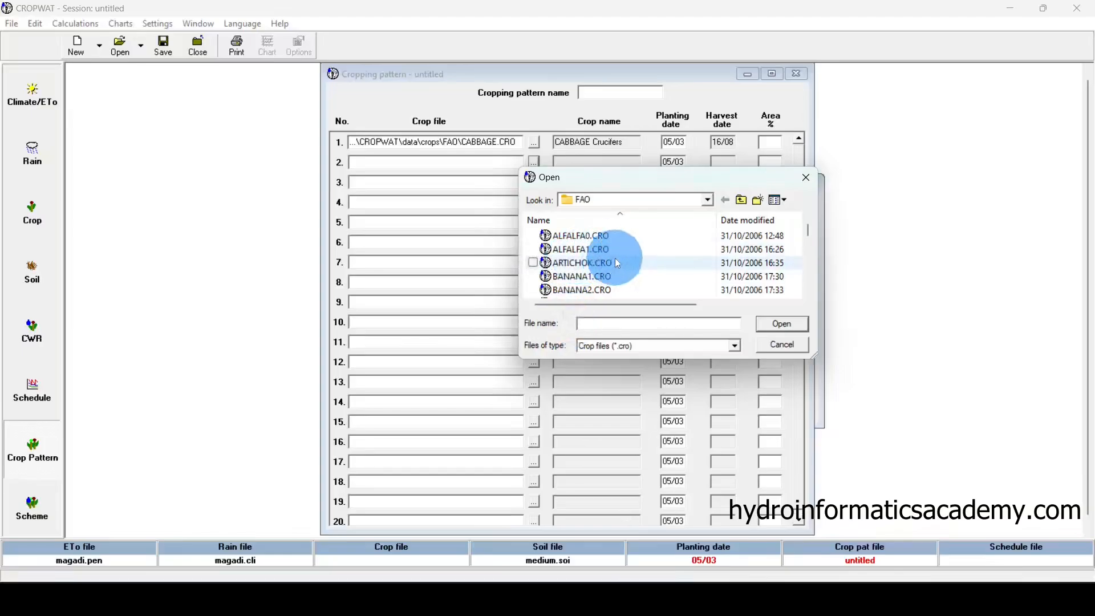
{"action": "scroll", "coordinate": [615, 261], "scroll_direction": "down", "scroll_amount": 8}
{"action": "scroll", "coordinate": [615, 262], "scroll_direction": "down", "scroll_amount": 5}
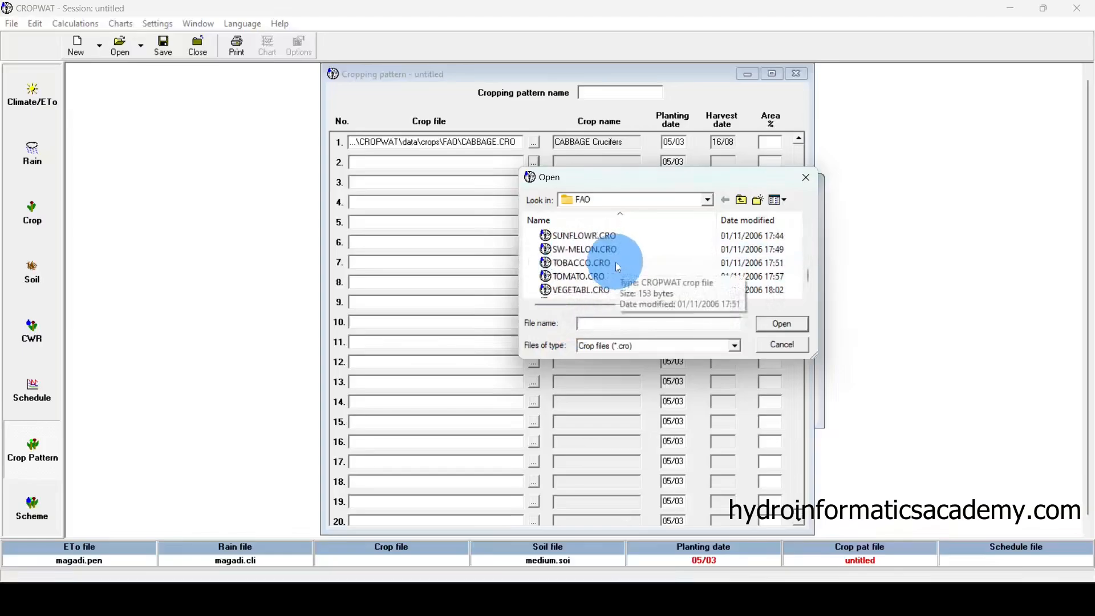
{"action": "left_click", "coordinate": [610, 235]}
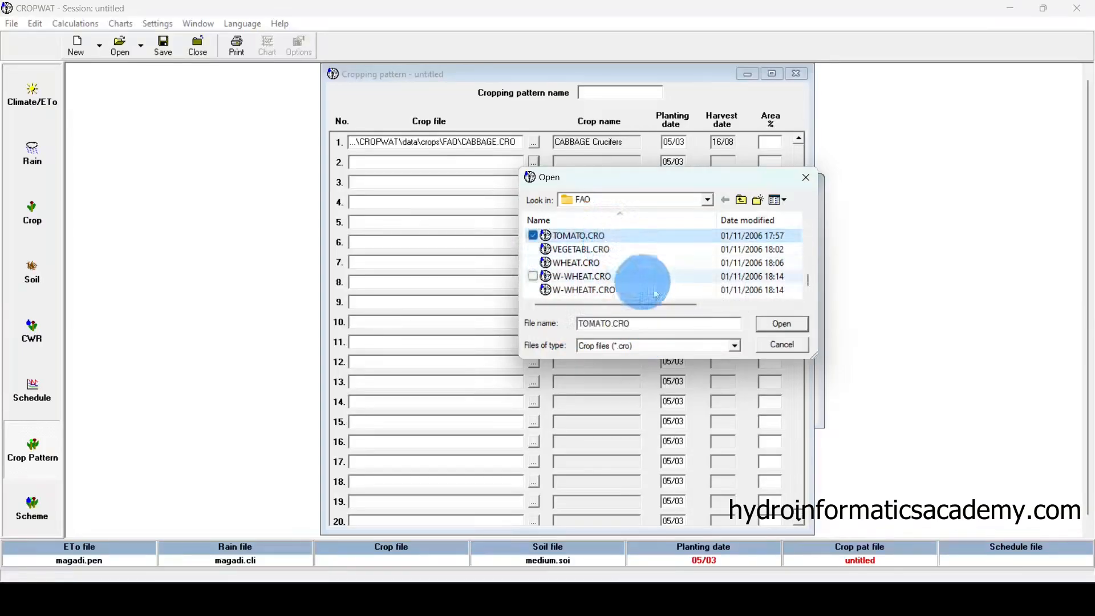
{"action": "left_click", "coordinate": [782, 324]}
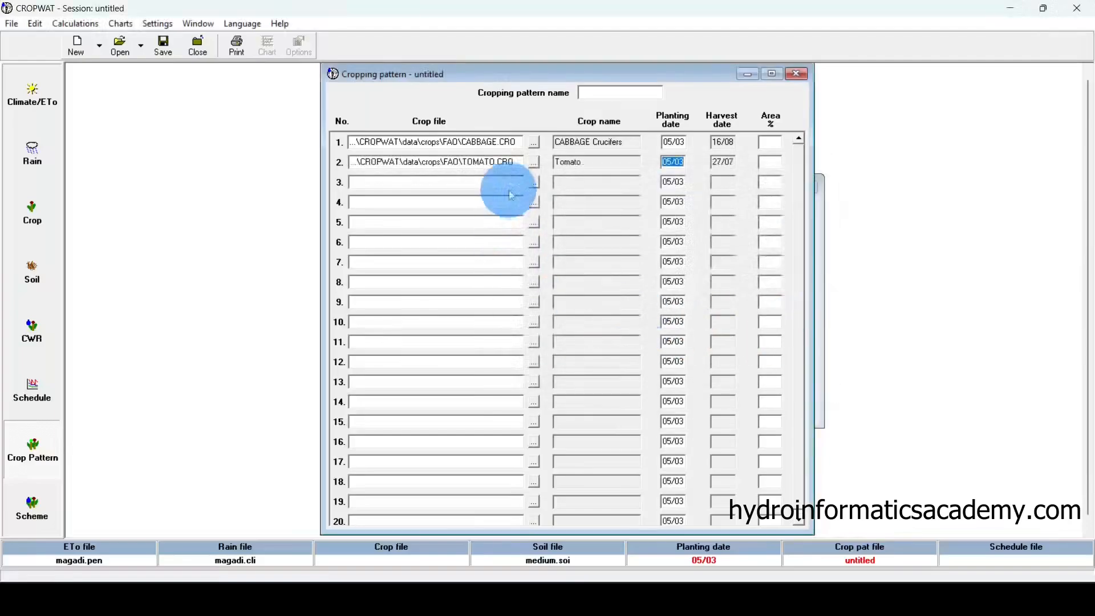
- Assign the FAO crop files MAIZE.CRO, SW-MELON.CRO and PEPPER.CRO to rows 3, 4 and 5 of the cropping pattern
{"action": "left_click", "coordinate": [638, 603]}
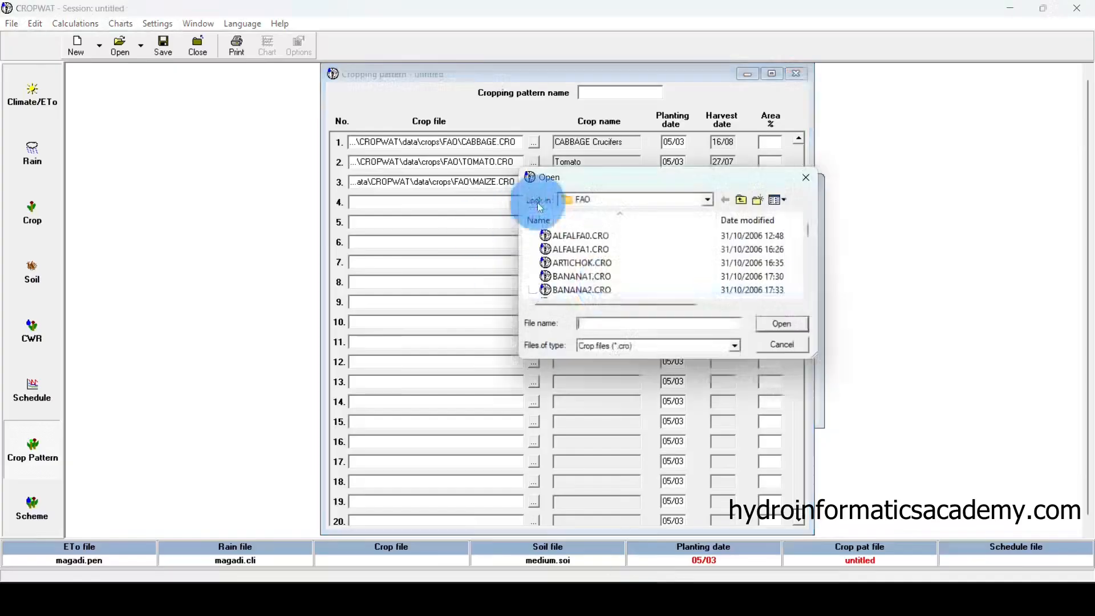
{"action": "scroll", "coordinate": [608, 289], "scroll_direction": "down", "scroll_amount": 5}
{"action": "double_click", "coordinate": [607, 290]}
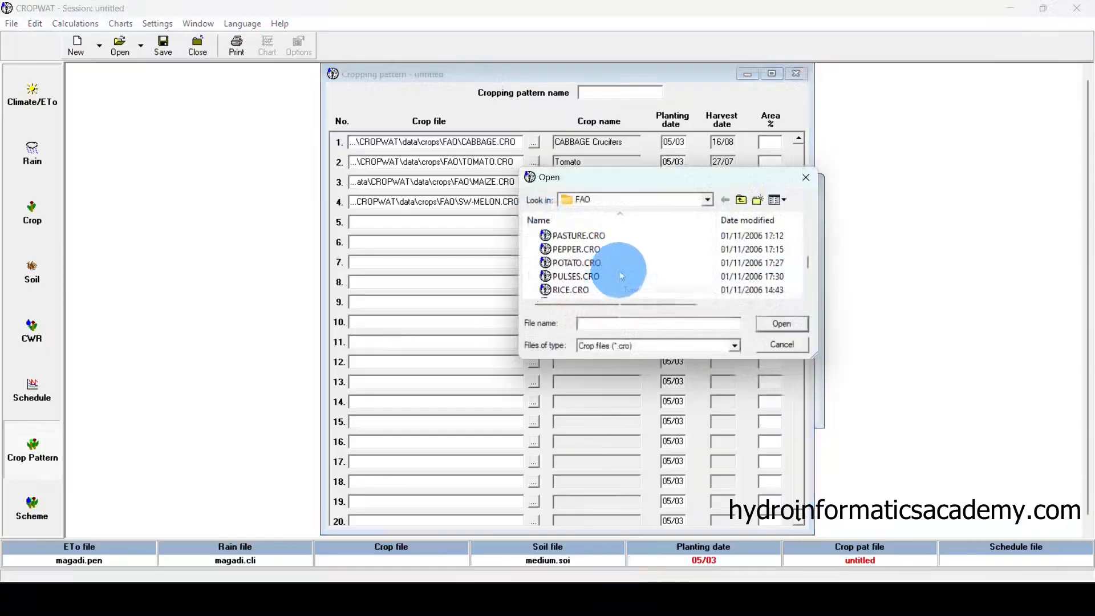
{"action": "scroll", "coordinate": [586, 284], "scroll_direction": "up", "scroll_amount": 5}
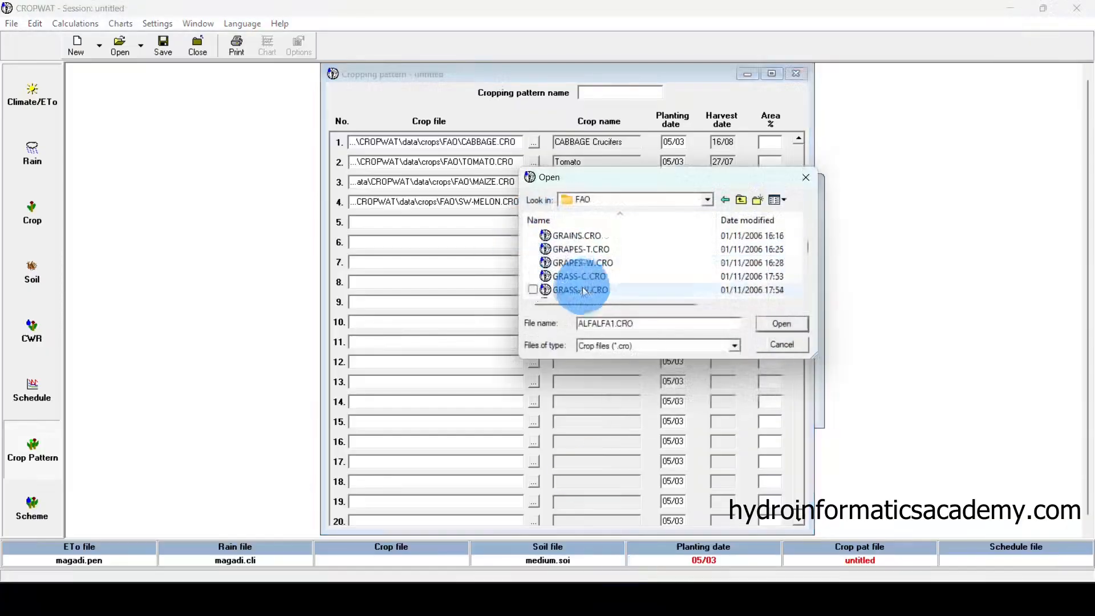
{"action": "scroll", "coordinate": [587, 284], "scroll_direction": "down", "scroll_amount": 5}
{"action": "left_click", "coordinate": [586, 250]}
{"action": "left_click", "coordinate": [785, 326]}
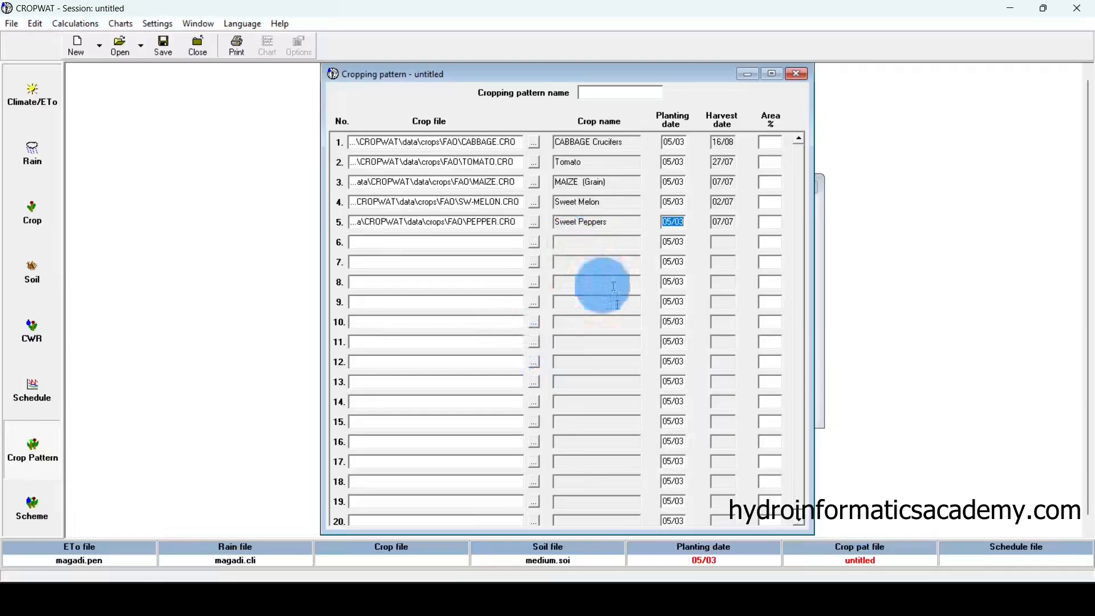
- Check the cabbage and tomato planting dates in the LibreOffice Calc sheet against those in the CROPWAT cropping pattern
{"action": "left_click", "coordinate": [643, 590]}
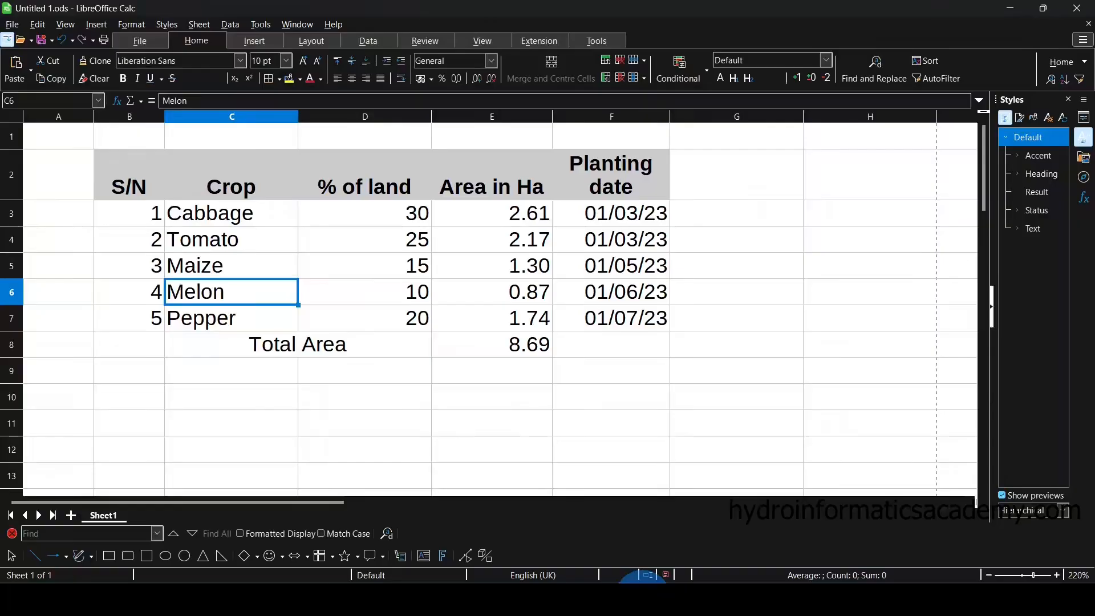
{"action": "right_click", "coordinate": [628, 218]}
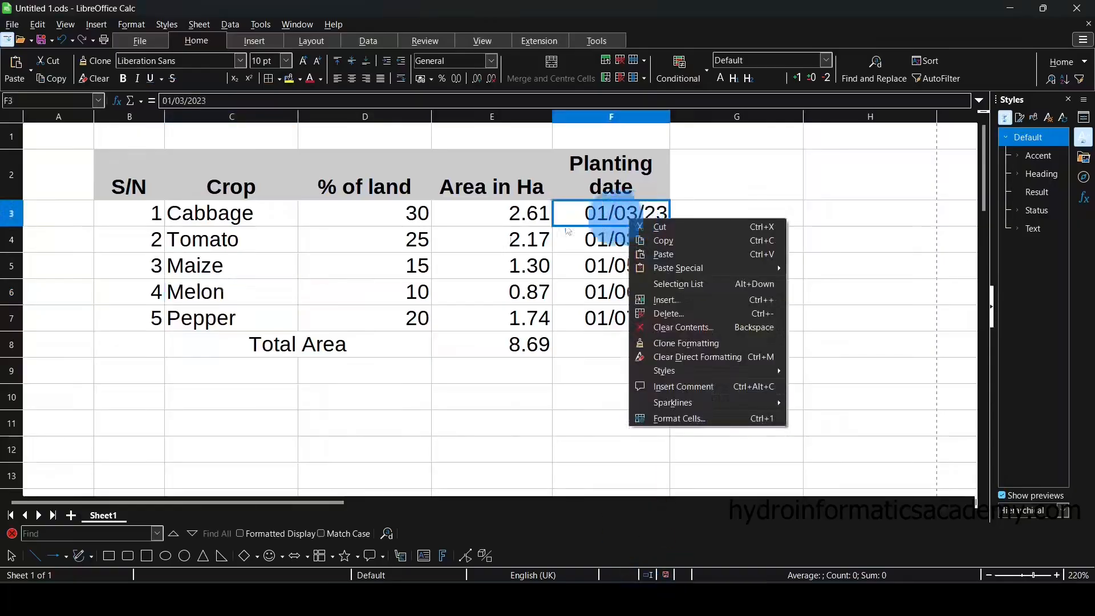
{"action": "left_click", "coordinate": [243, 215]}
{"action": "left_click", "coordinate": [243, 239]}
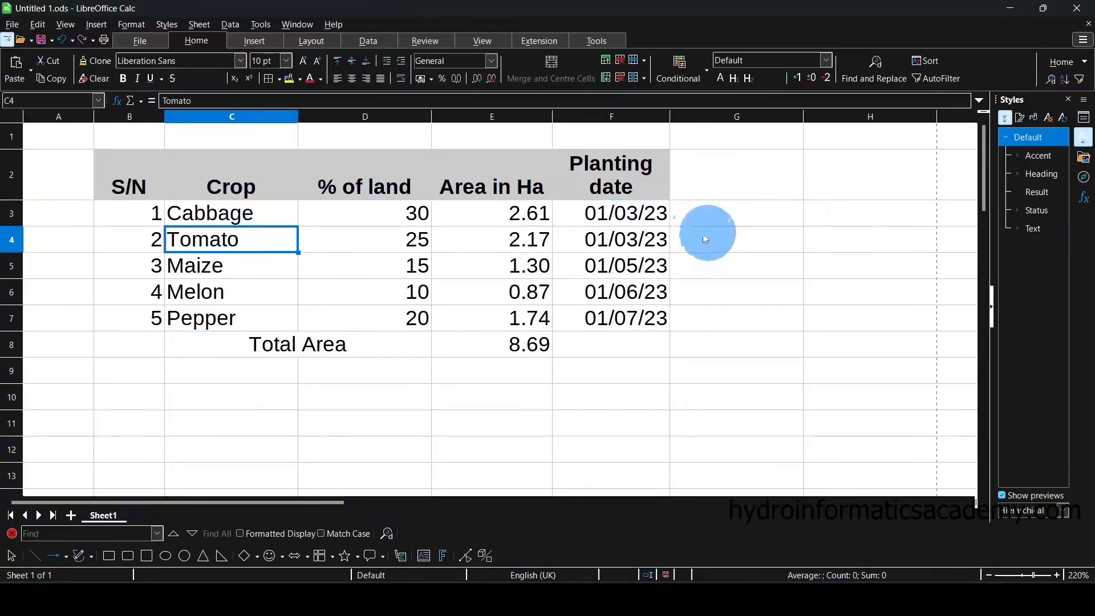
{"action": "right_click", "coordinate": [633, 238]}
{"action": "left_click", "coordinate": [640, 210]}
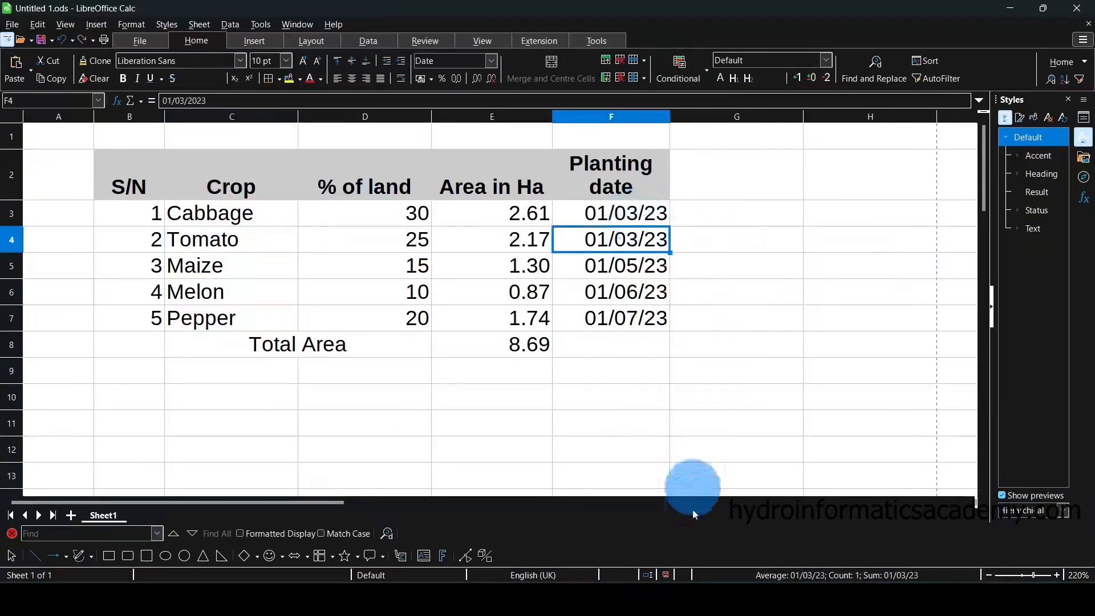
{"action": "left_click", "coordinate": [645, 604]}
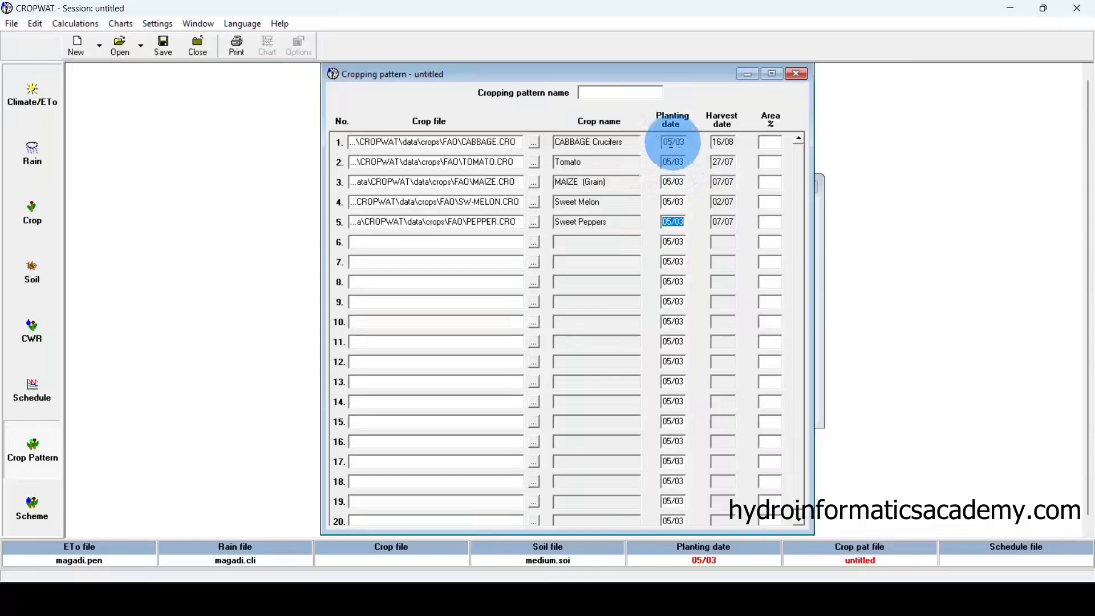
- Consult the planting dates in the LibreOffice Calc sheet and set the maize planting date in CROPWAT to 05/05
{"action": "left_click", "coordinate": [639, 600]}
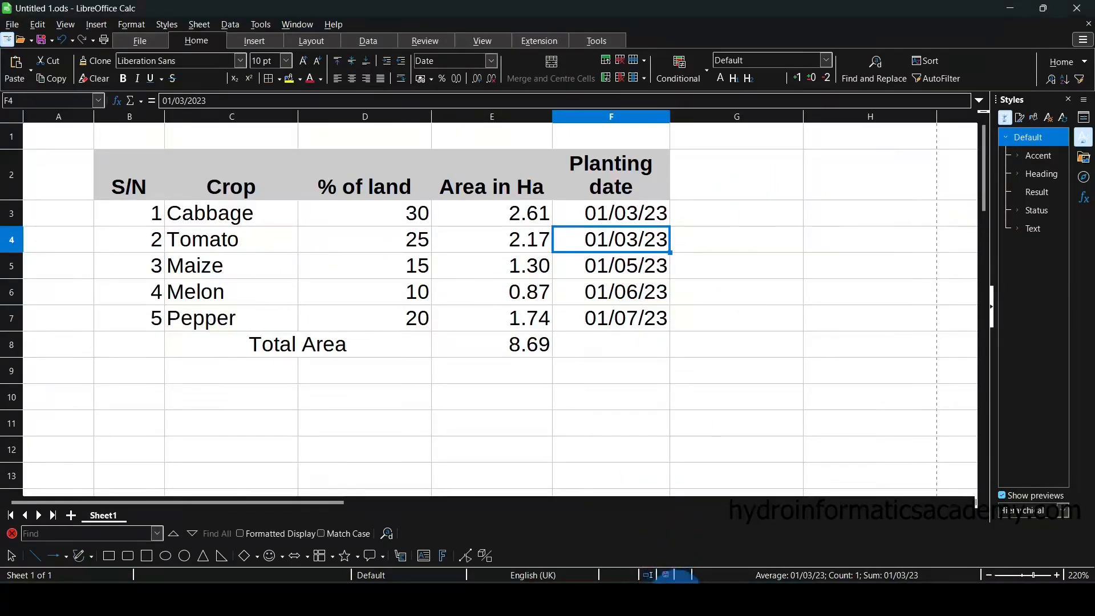
{"action": "mouse_move", "coordinate": [711, 596]}
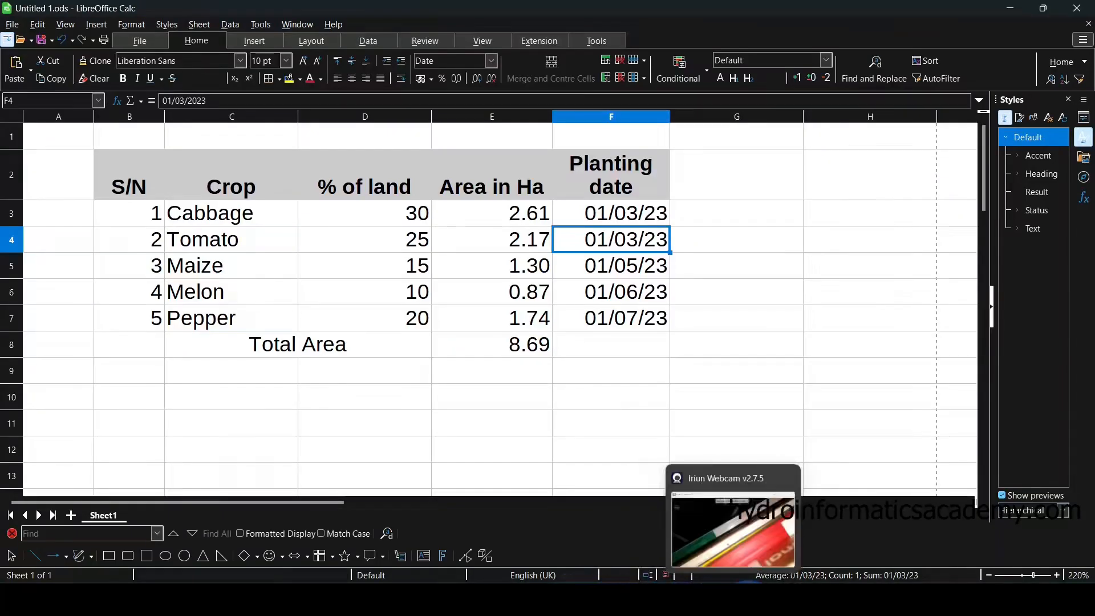
{"action": "left_click", "coordinate": [796, 599]}
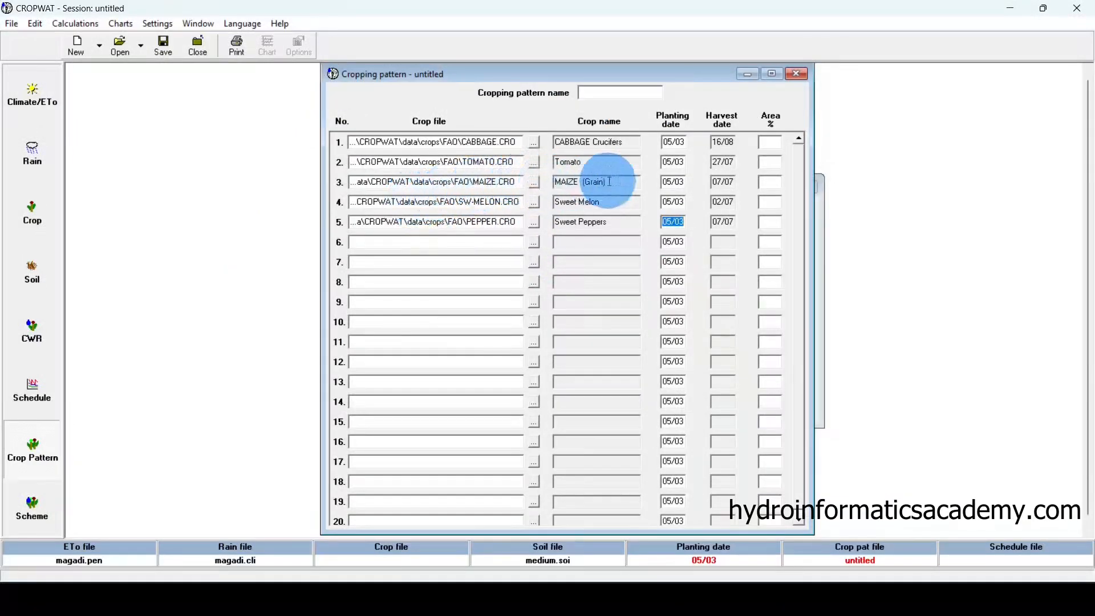
{"action": "right_click", "coordinate": [680, 182]}
{"action": "left_click", "coordinate": [671, 182]}
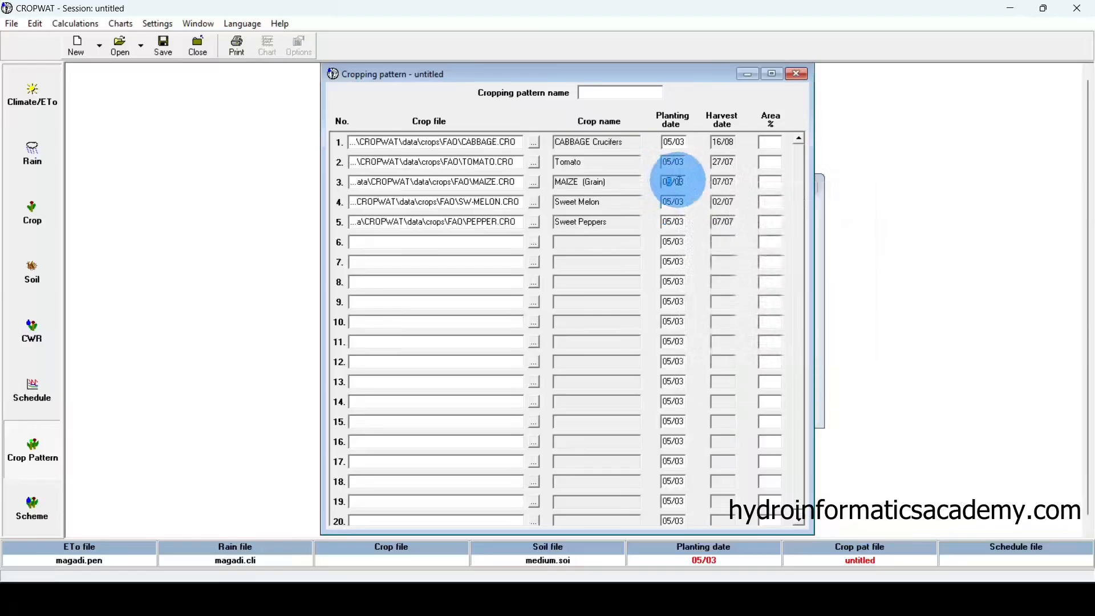
{"action": "left_click", "coordinate": [679, 181]}
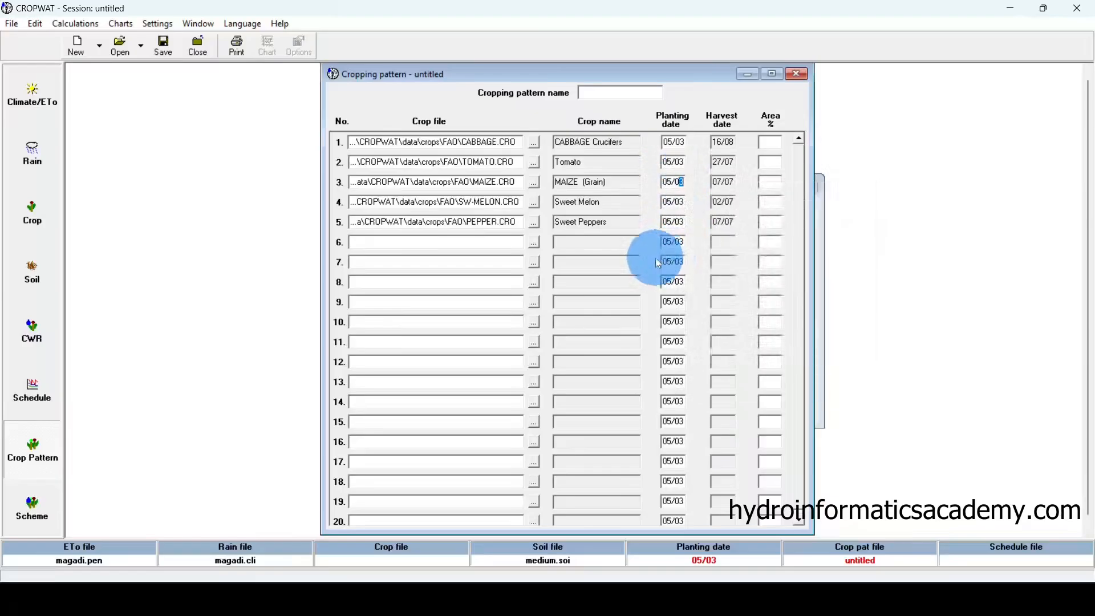
{"action": "type", "text": "5"}
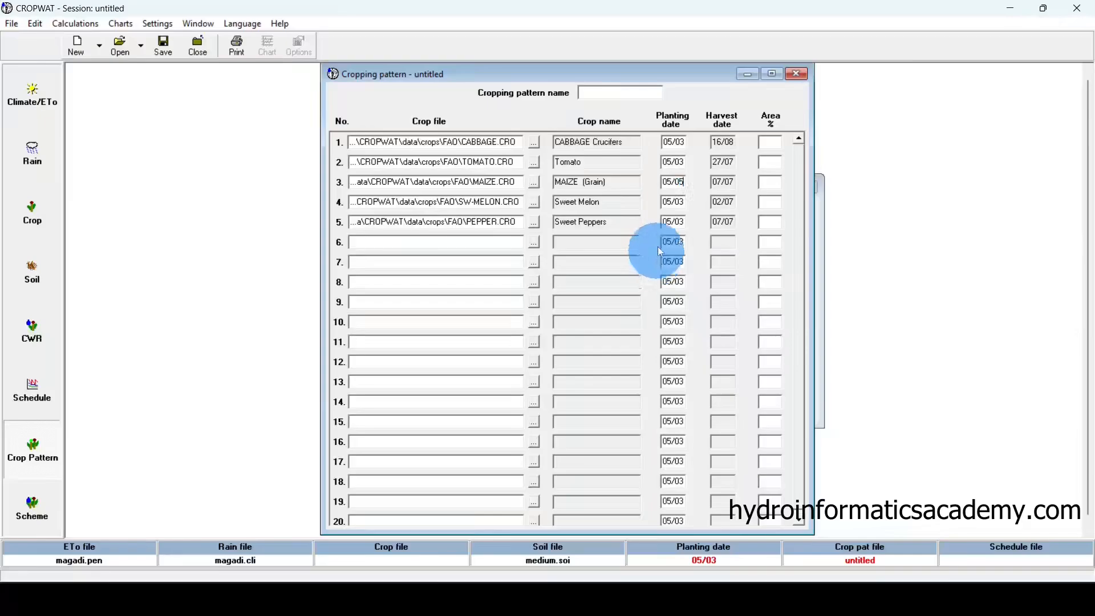
- Look up melon's planting date in the LibreOffice Calc sheet and set the Sweet Melon planting date in CROPWAT to 05/06
{"action": "left_click", "coordinate": [675, 202]}
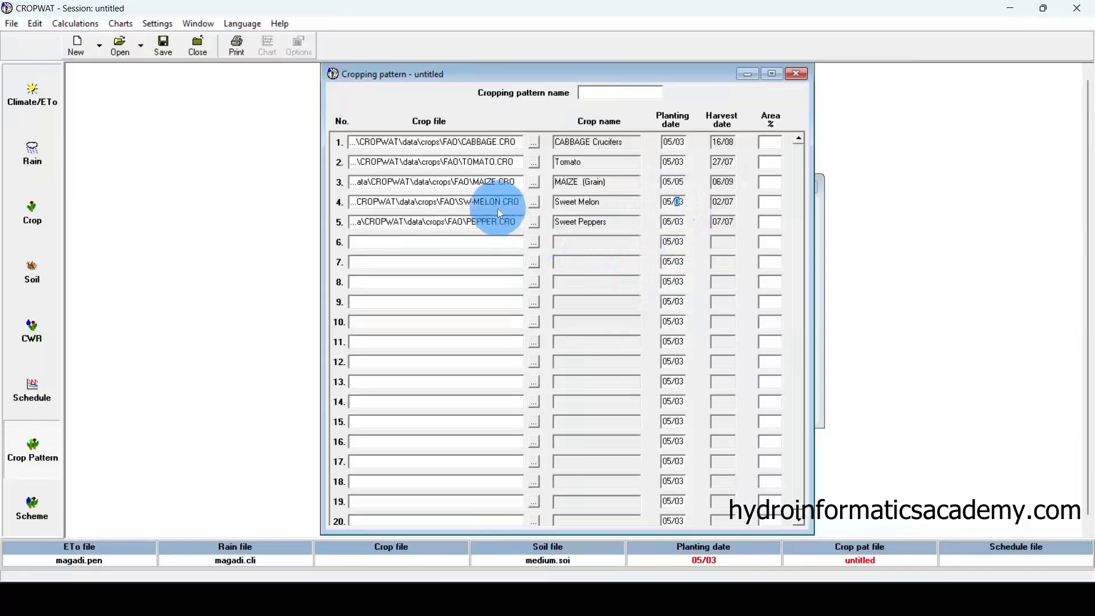
{"action": "left_click", "coordinate": [643, 601]}
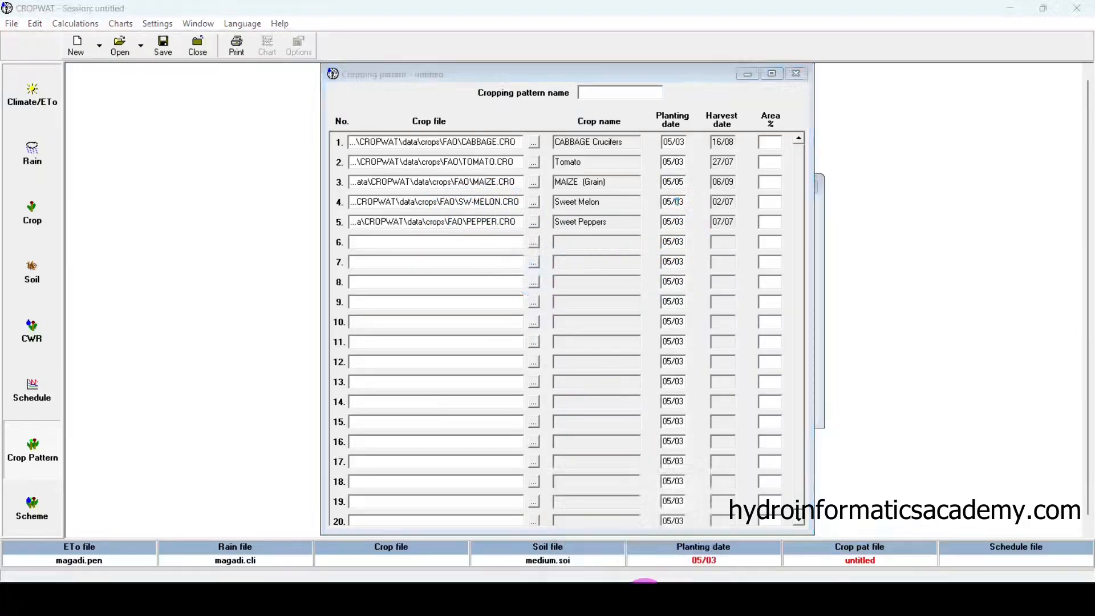
{"action": "left_click", "coordinate": [274, 295]}
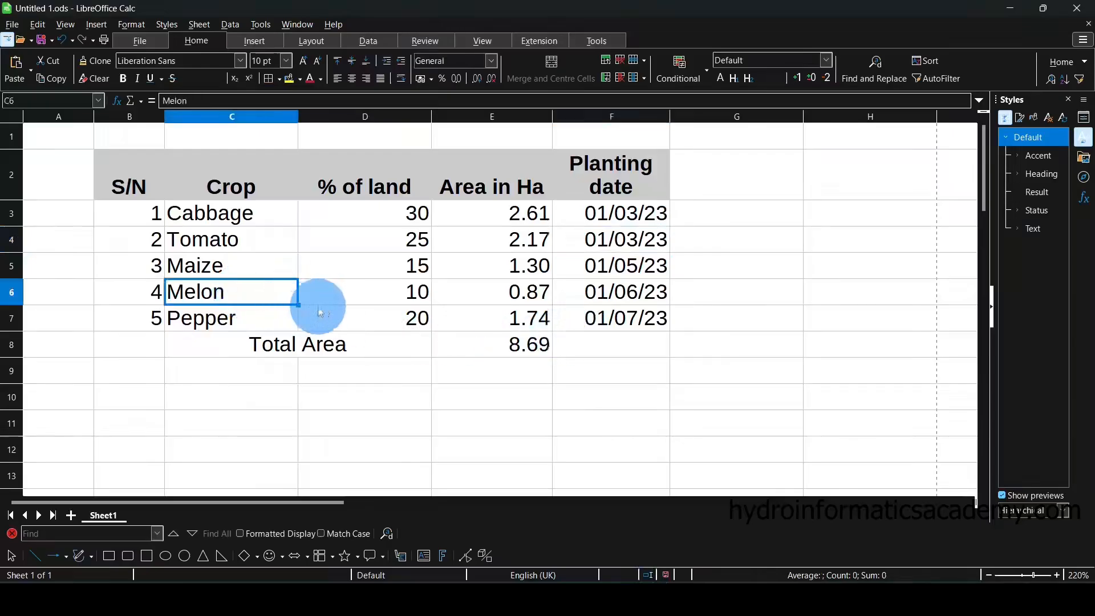
{"action": "left_click", "coordinate": [631, 293]}
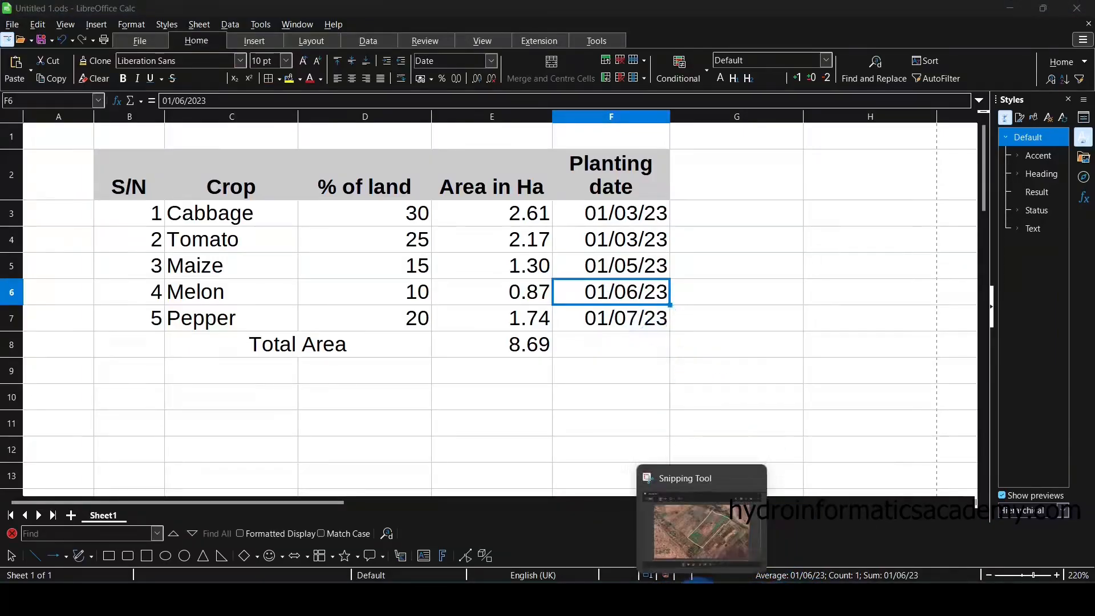
{"action": "left_click", "coordinate": [795, 597]}
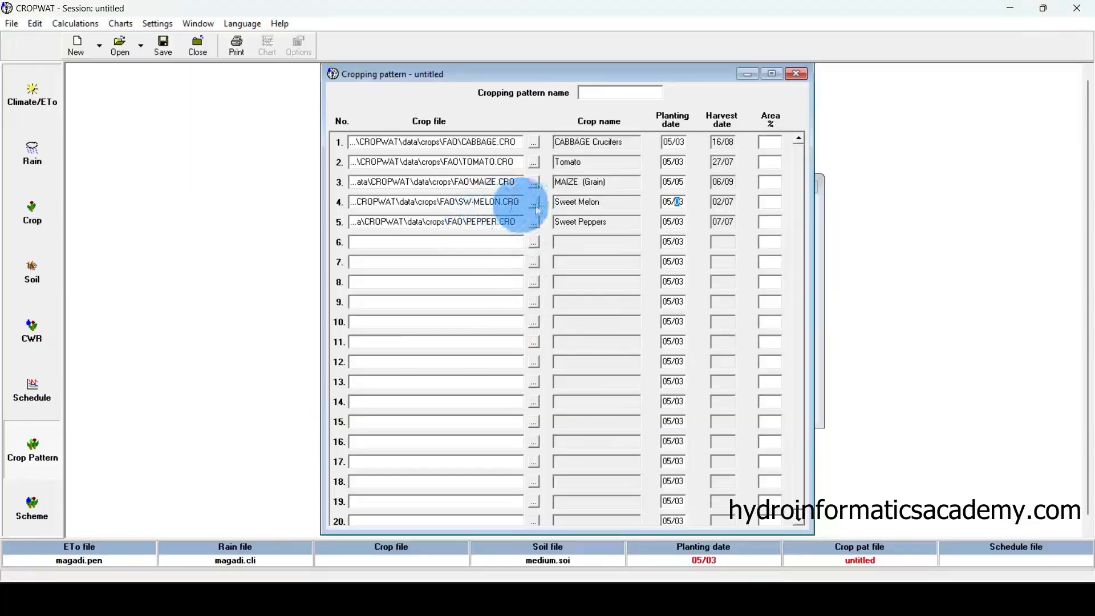
{"action": "double_click", "coordinate": [682, 203]}
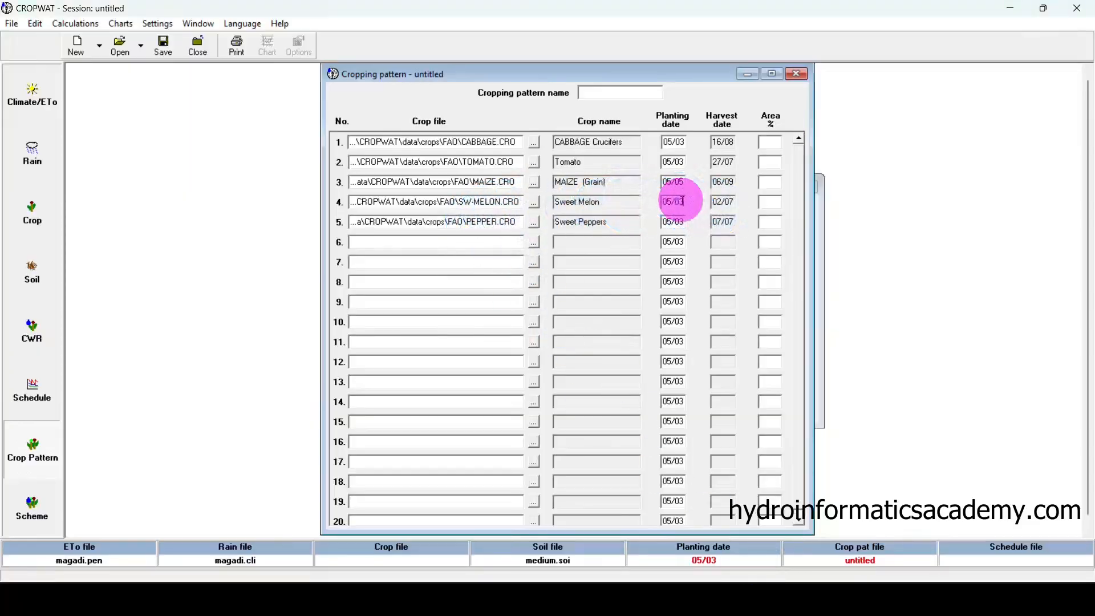
{"action": "left_click_drag", "start_coordinate": [680, 199], "coordinate": [684, 200]}
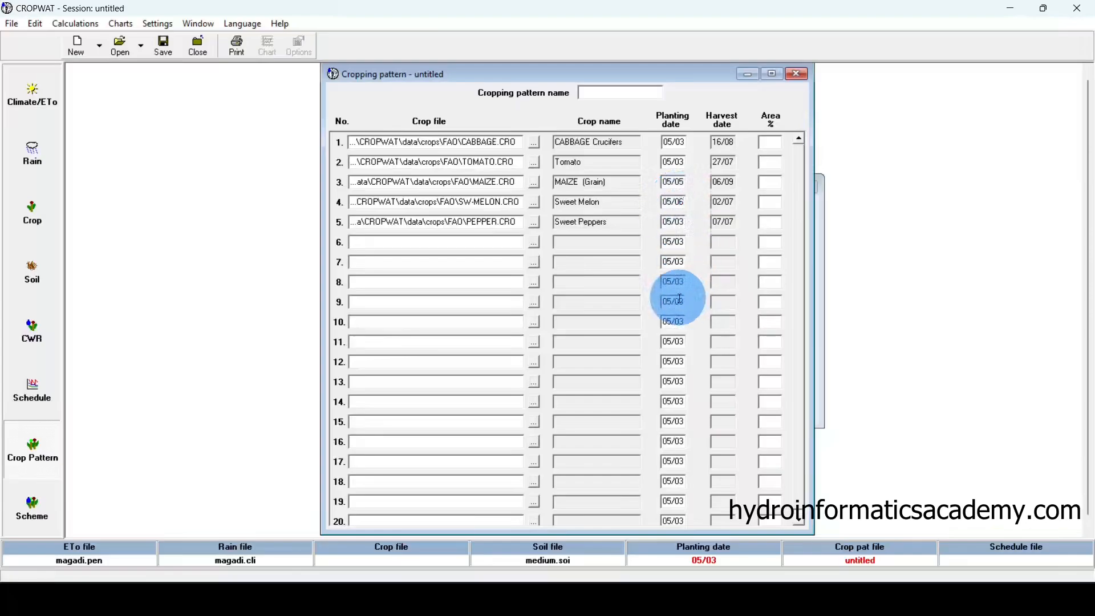
- Look up pepper's planting date in the LibreOffice Calc sheet and set the Sweet Peppers planting date in CROPWAT to 05/07
{"action": "left_click", "coordinate": [645, 602]}
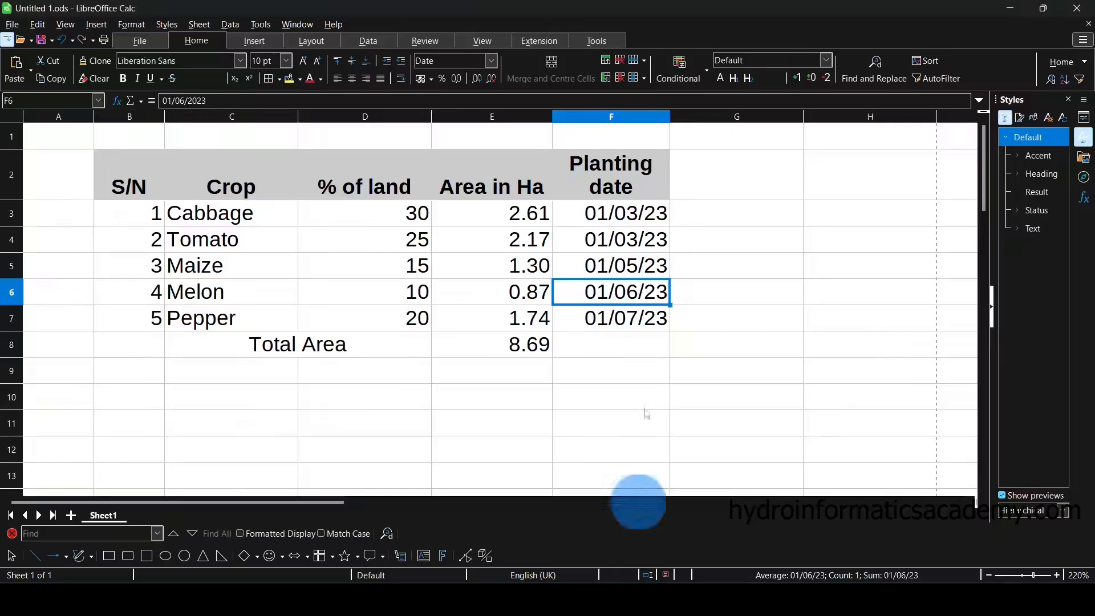
{"action": "left_click", "coordinate": [214, 324]}
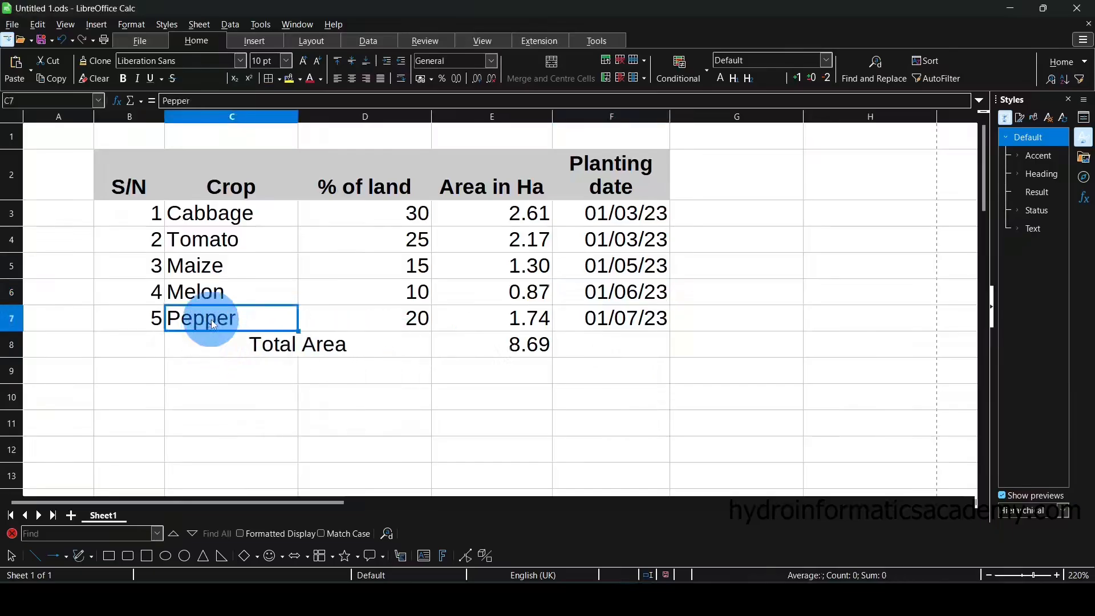
{"action": "left_click", "coordinate": [643, 324]}
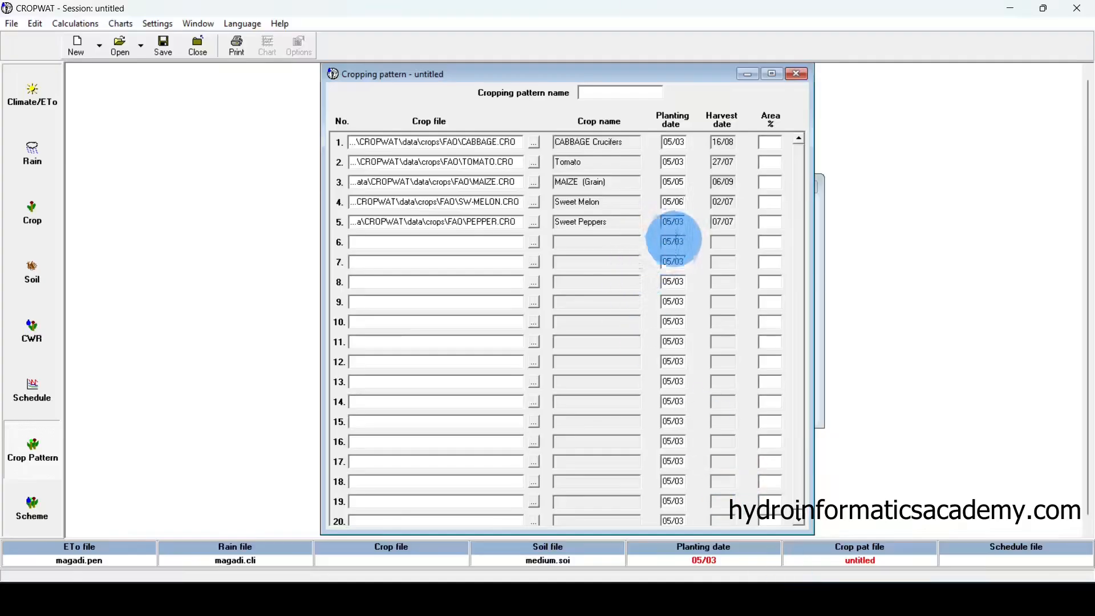
{"action": "left_click", "coordinate": [683, 222]}
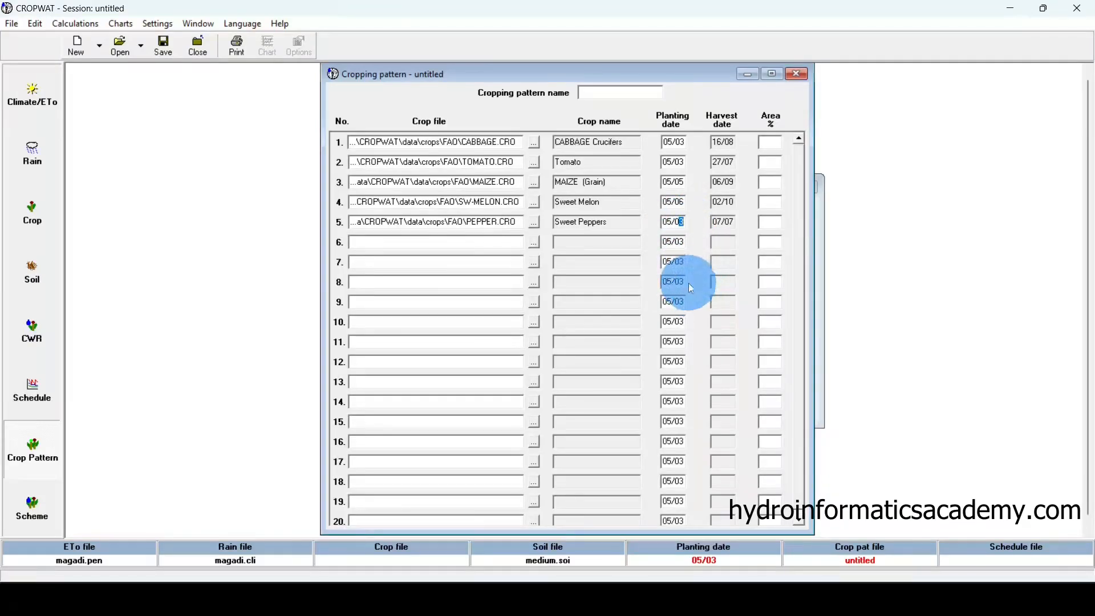
{"action": "type", "text": "7"}
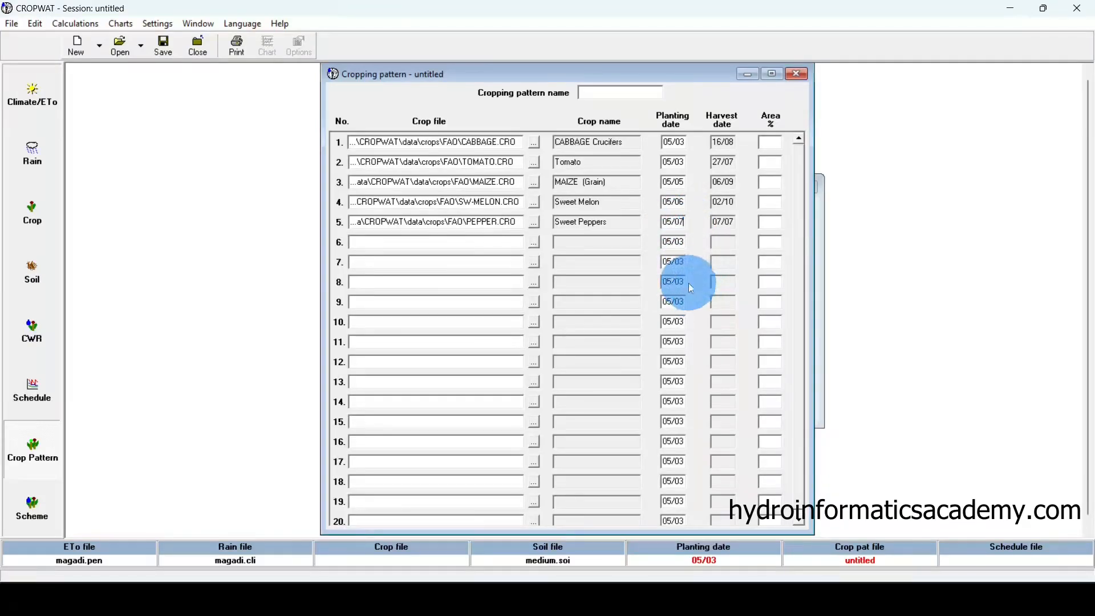
{"action": "left_click", "coordinate": [679, 203]}
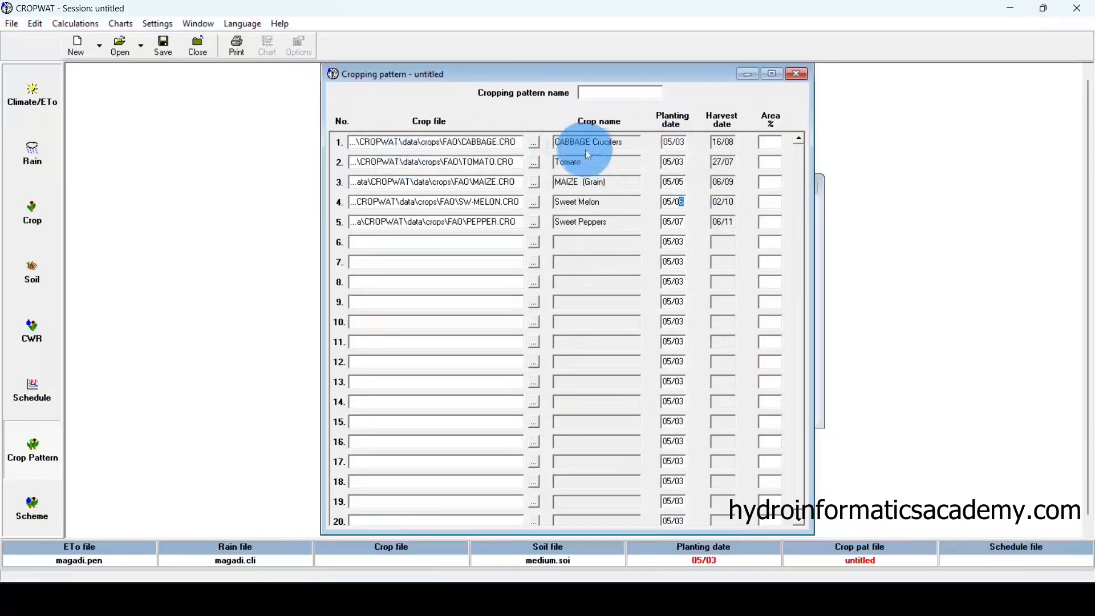
{"action": "double_click", "coordinate": [607, 142]}
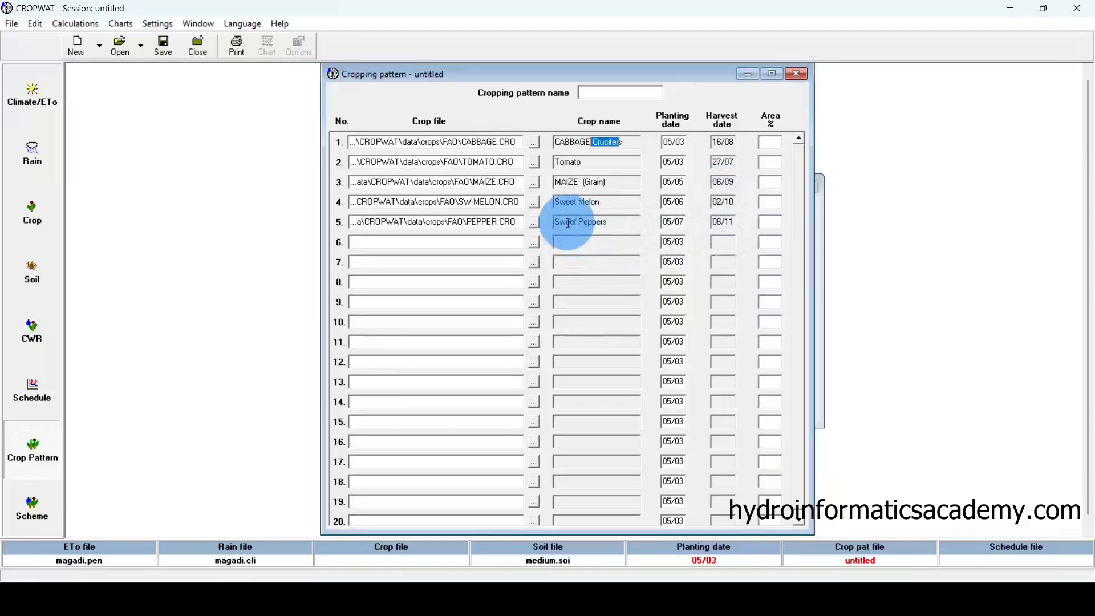
{"action": "left_click", "coordinate": [615, 222]}
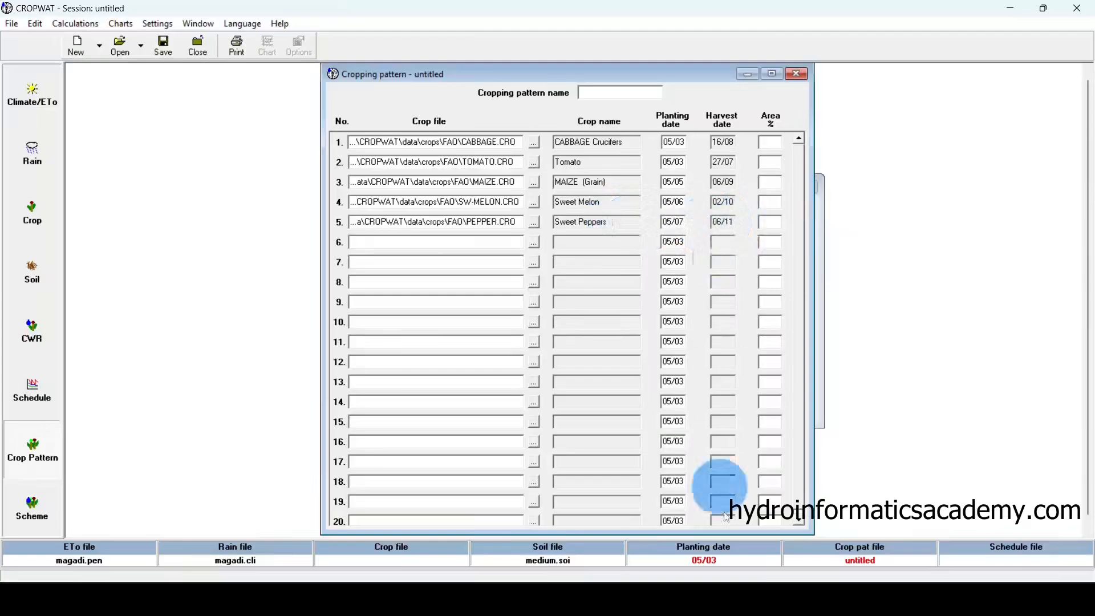
- Review the percentage of land assigned to each crop, from cabbage to melon, in the LibreOffice Calc sheet
{"action": "left_click", "coordinate": [646, 581]}
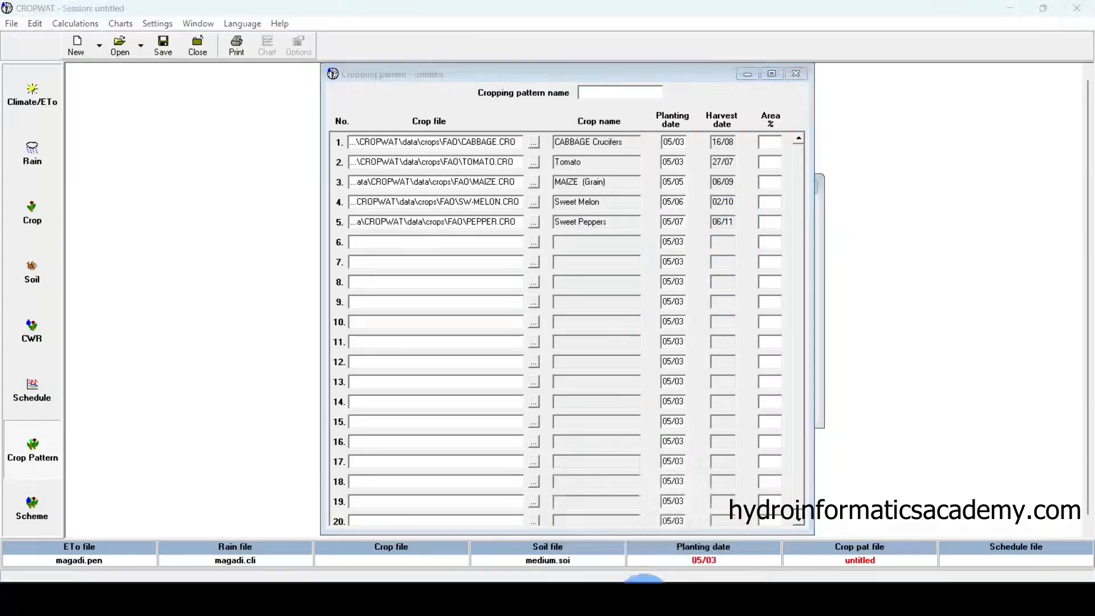
{"action": "left_click", "coordinate": [394, 120]}
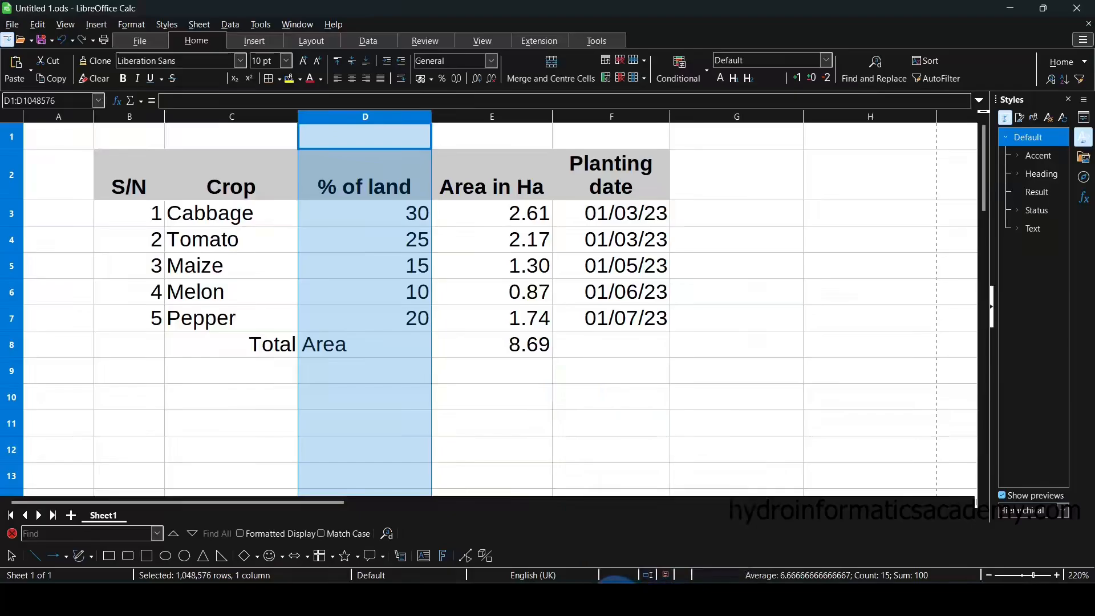
{"action": "left_click", "coordinate": [257, 212]}
{"action": "left_click", "coordinate": [417, 222]}
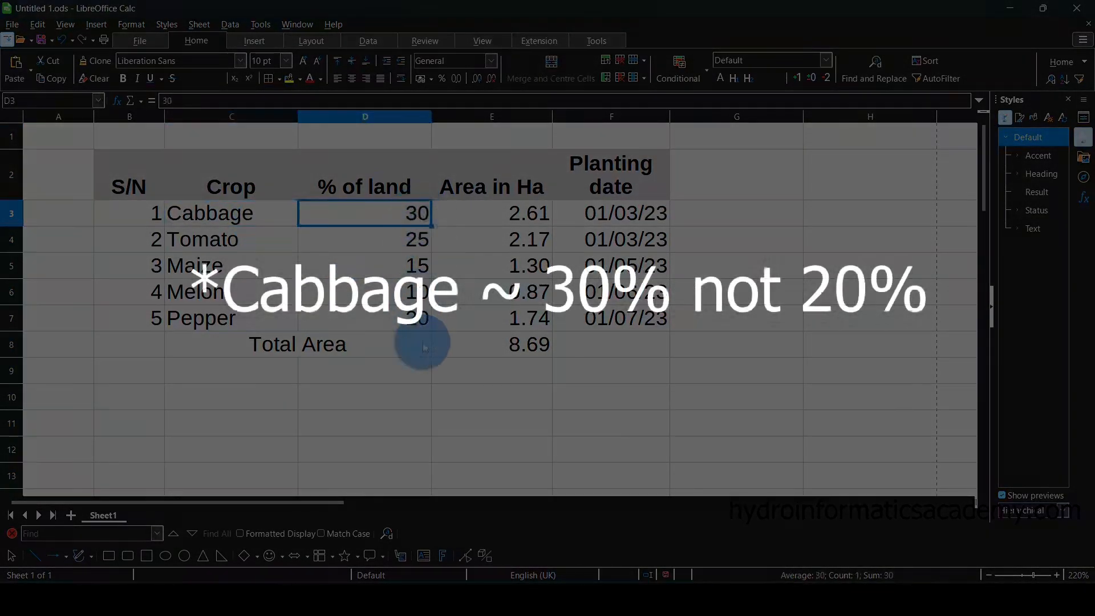
{"action": "left_click", "coordinate": [251, 242]}
{"action": "left_click", "coordinate": [417, 242]}
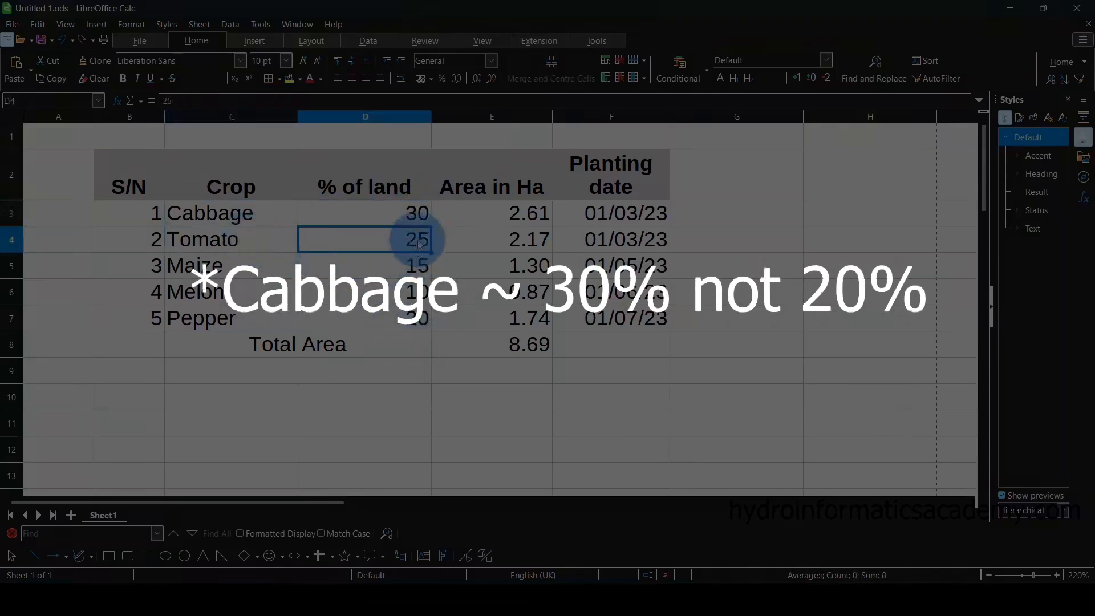
{"action": "left_click", "coordinate": [525, 250]}
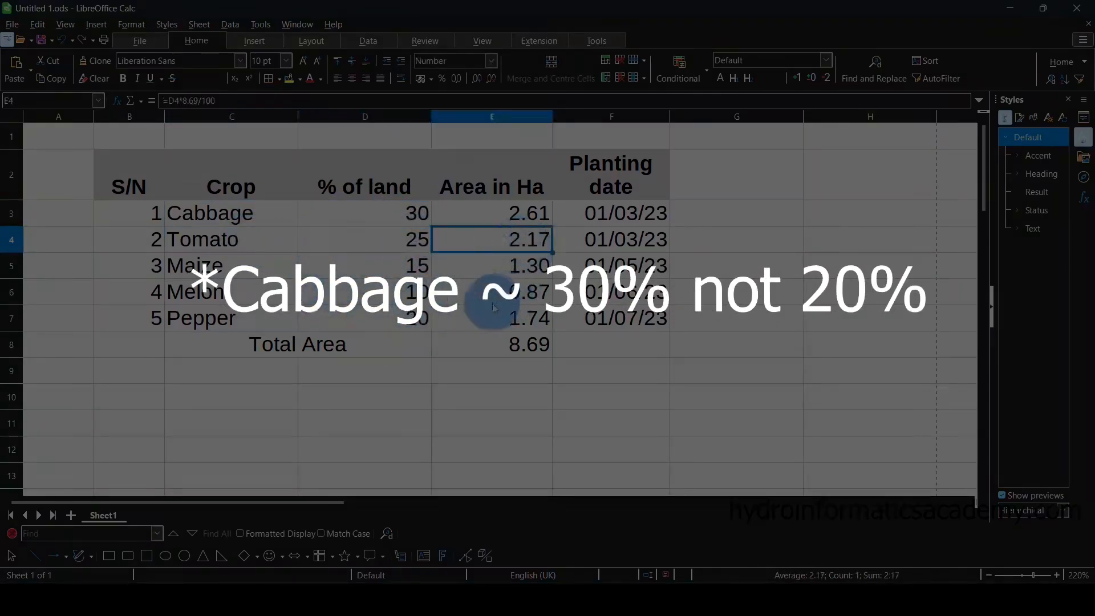
{"action": "left_click", "coordinate": [202, 259]}
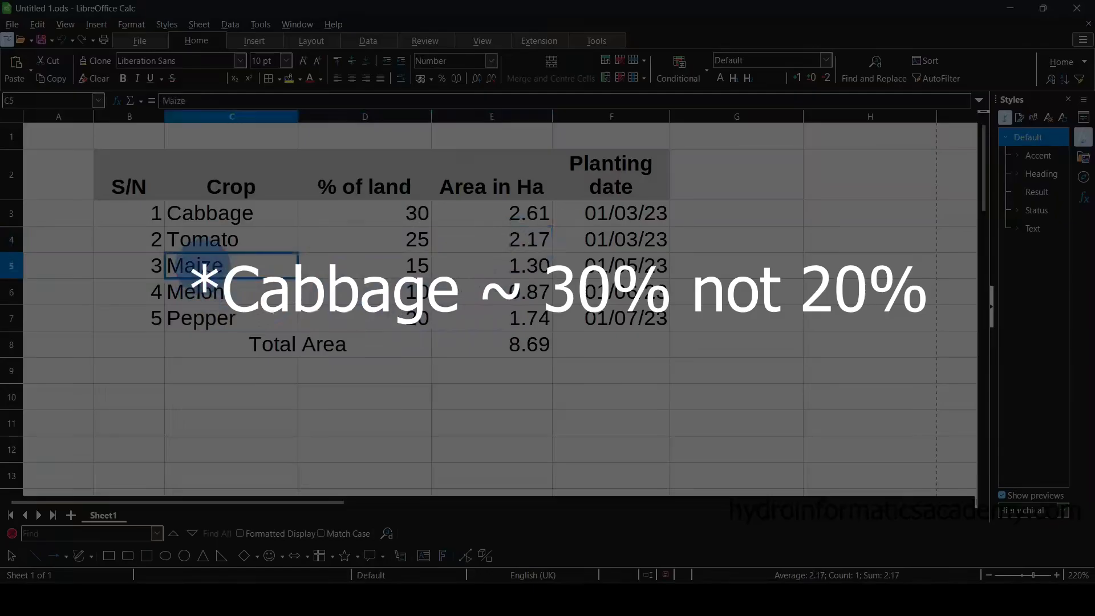
{"action": "left_click", "coordinate": [394, 267]}
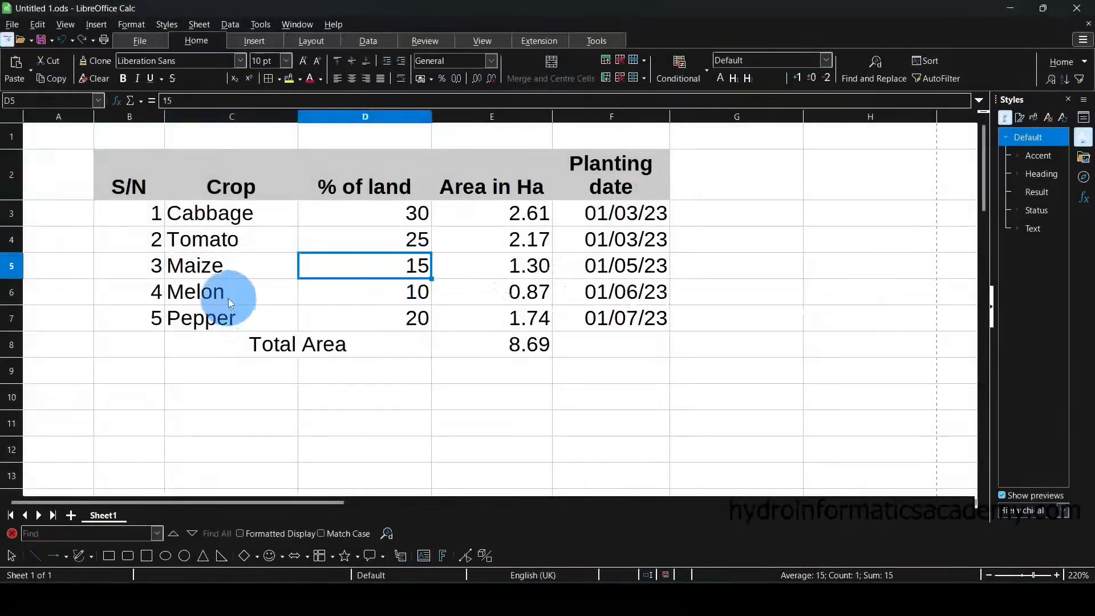
{"action": "left_click", "coordinate": [228, 298]}
{"action": "left_click", "coordinate": [407, 296]}
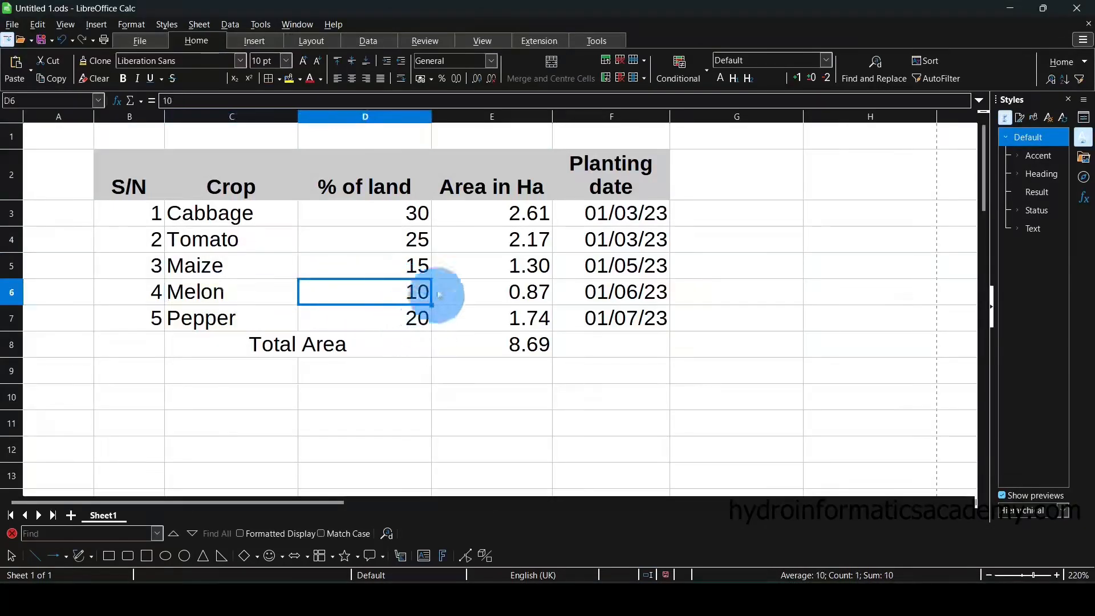
- Return to the CROPWAT cropping pattern and set the area to 30% for cabbage and 25% for tomato
{"action": "left_click", "coordinate": [415, 215]}
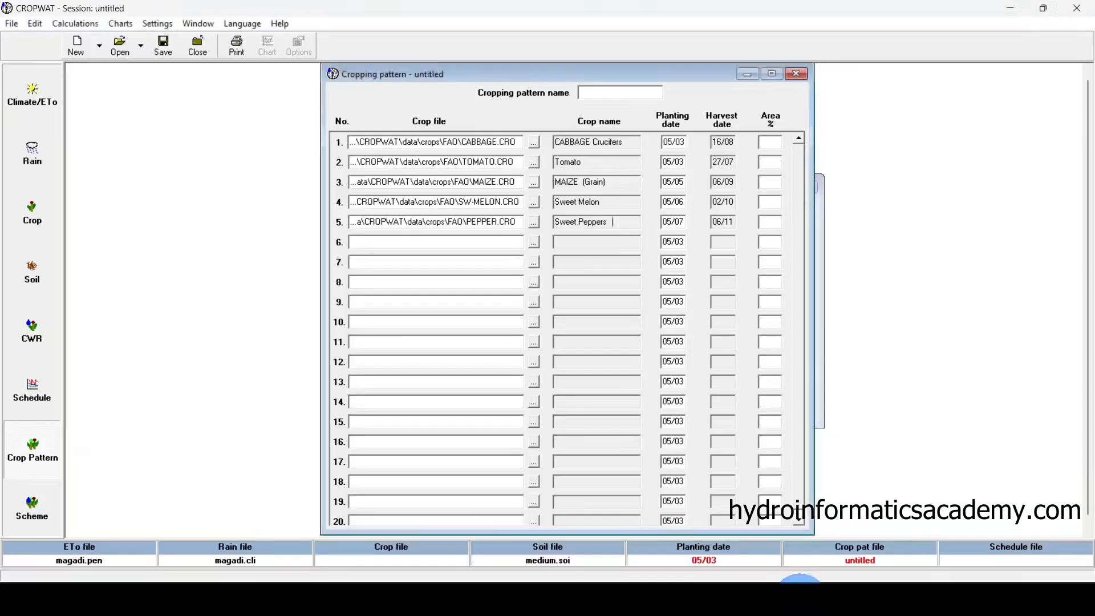
{"action": "left_click", "coordinate": [692, 349]}
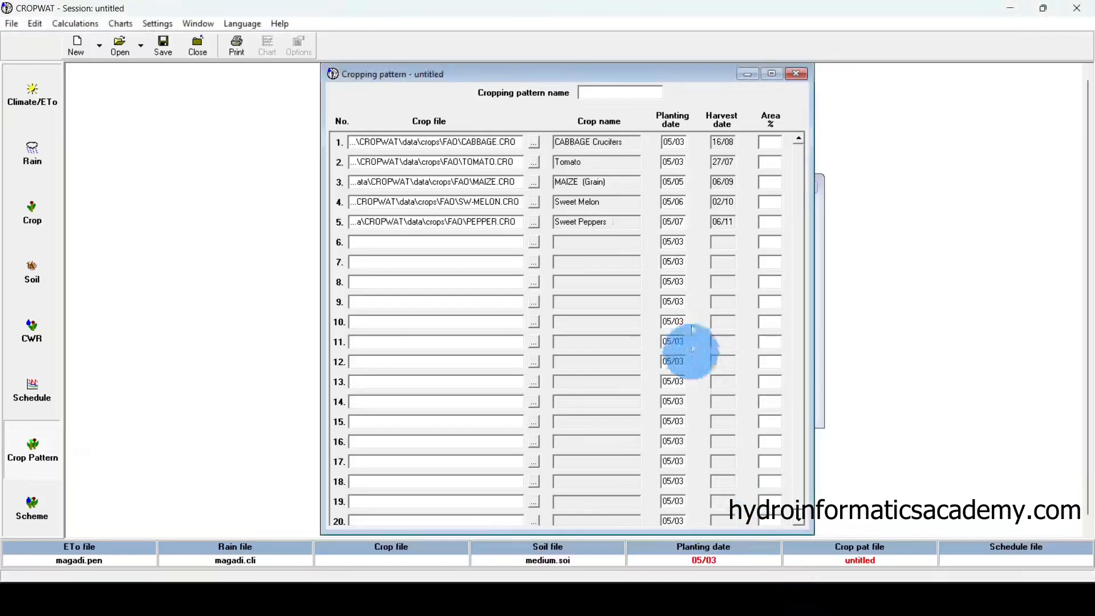
{"action": "left_click", "coordinate": [770, 141]}
{"action": "type", "text": "30"}
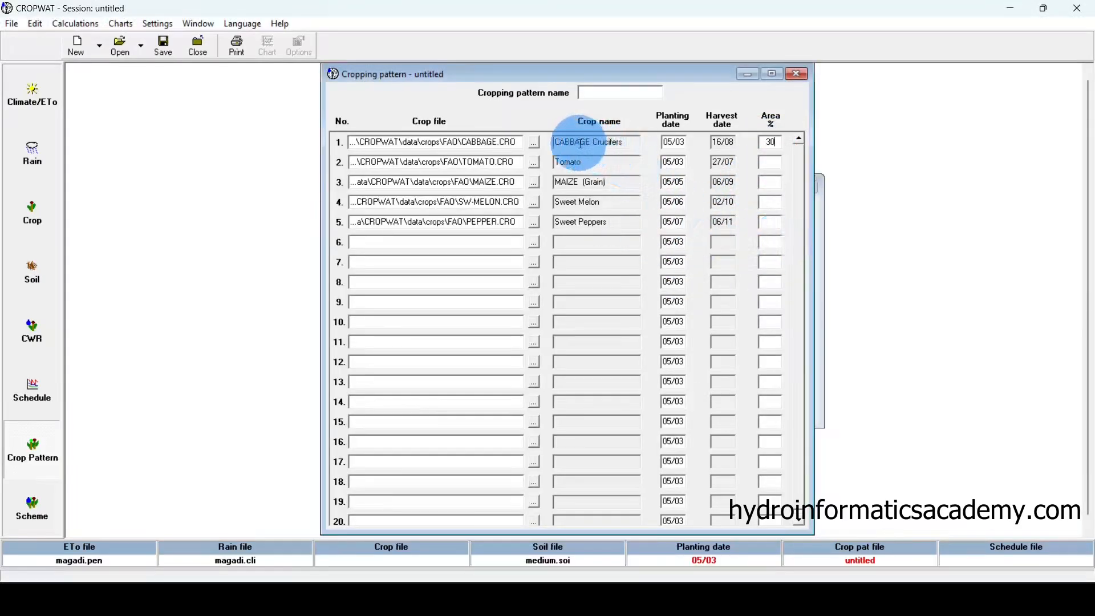
{"action": "left_click_drag", "start_coordinate": [581, 143], "coordinate": [624, 147]}
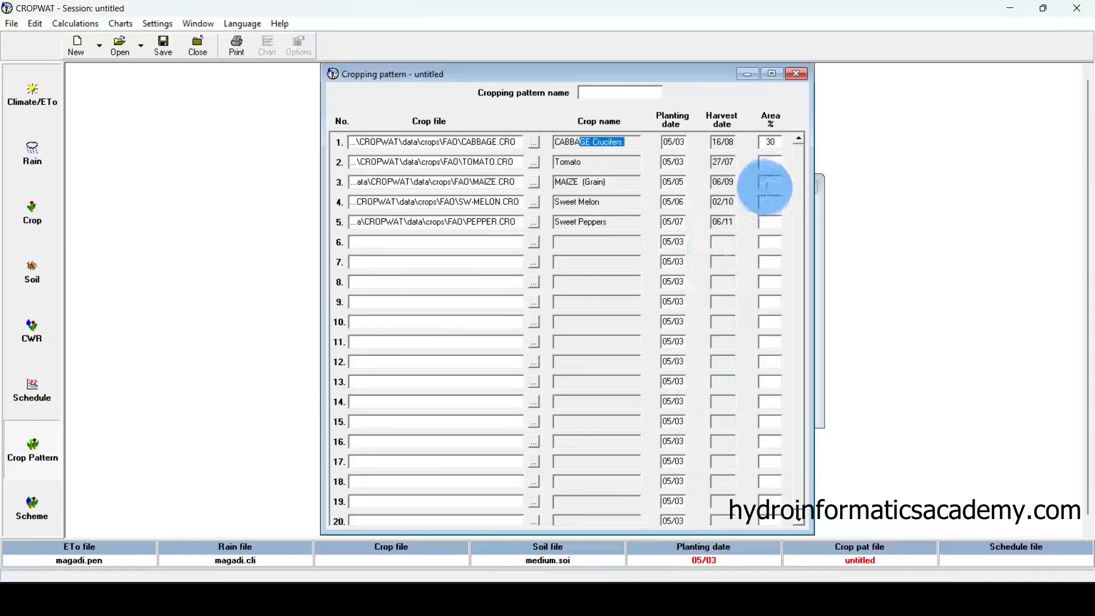
{"action": "left_click", "coordinate": [770, 162]}
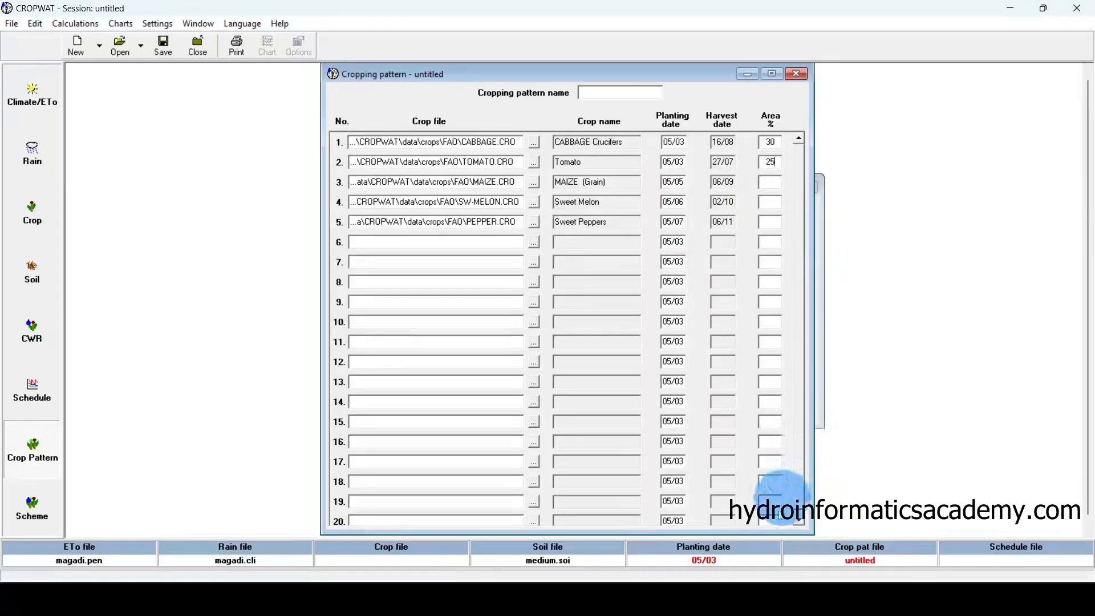
- Consult the land percentages in the LibreOffice Calc sheet and set the CROPWAT area to 15% for maize and 20% for Sweet Melon
{"action": "left_click", "coordinate": [644, 598]}
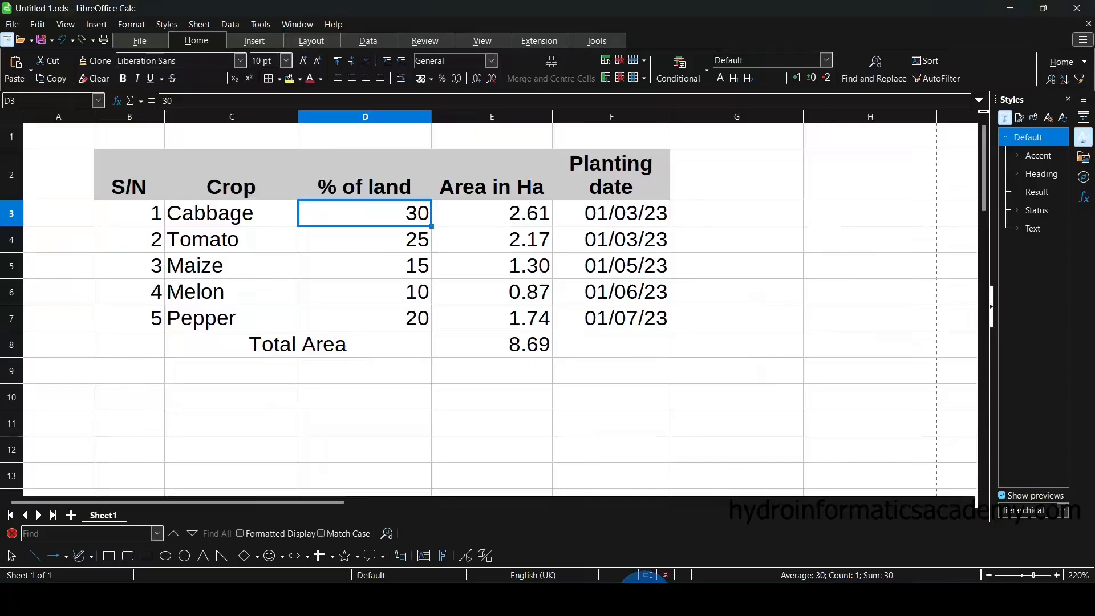
{"action": "left_click", "coordinate": [644, 596]}
{"action": "left_click", "coordinate": [772, 182]}
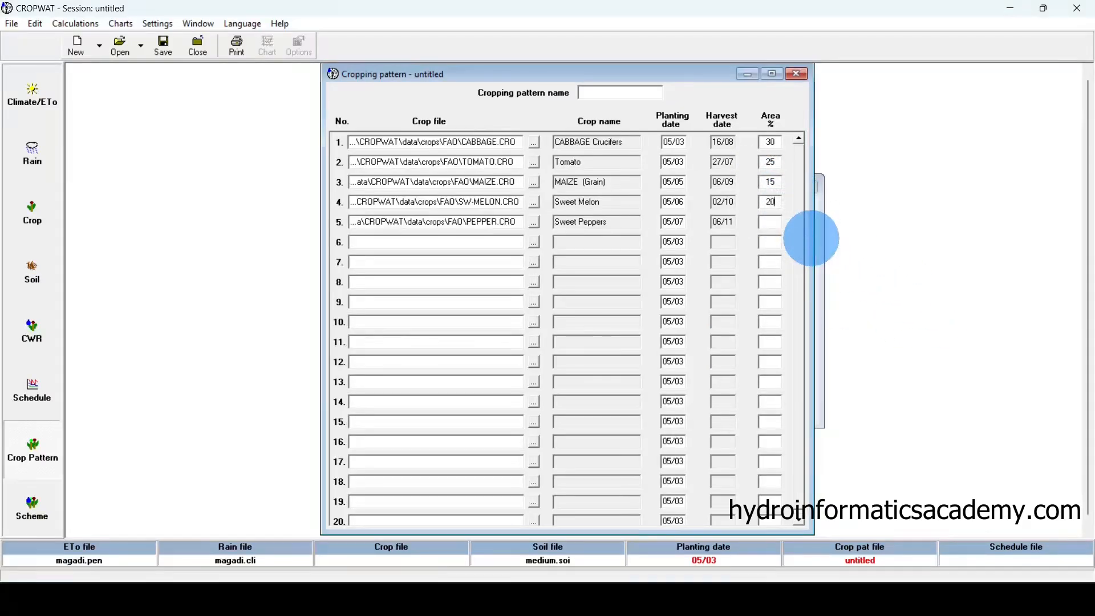
- Recheck melon's land percentage in the LibreOffice Calc sheet and correct the Sweet Melon area in CROPWAT to 10%
{"action": "left_click", "coordinate": [774, 225]}
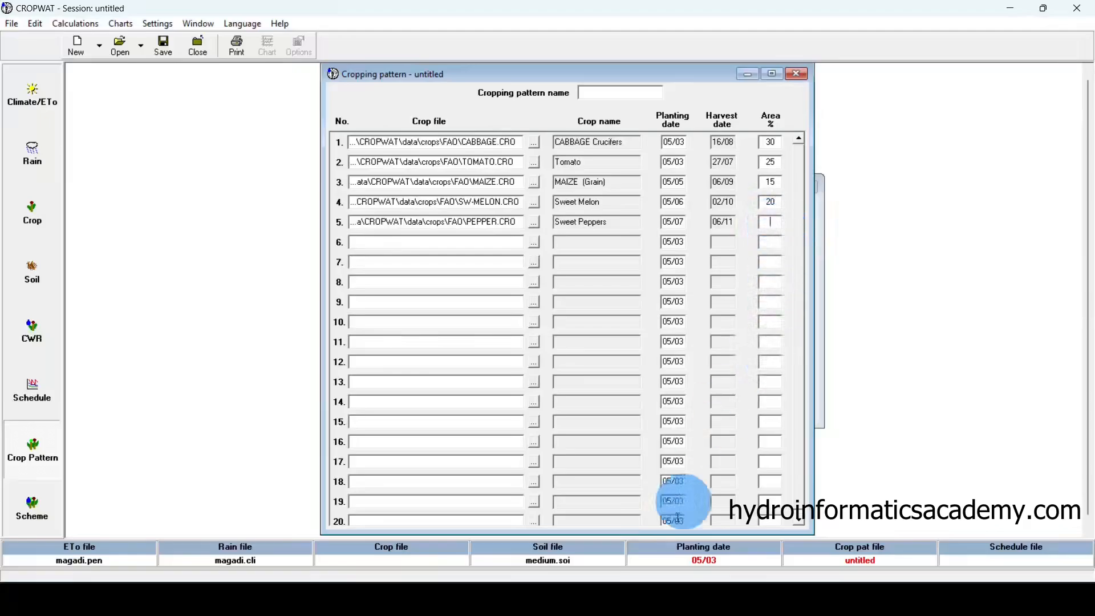
{"action": "left_click", "coordinate": [641, 597]}
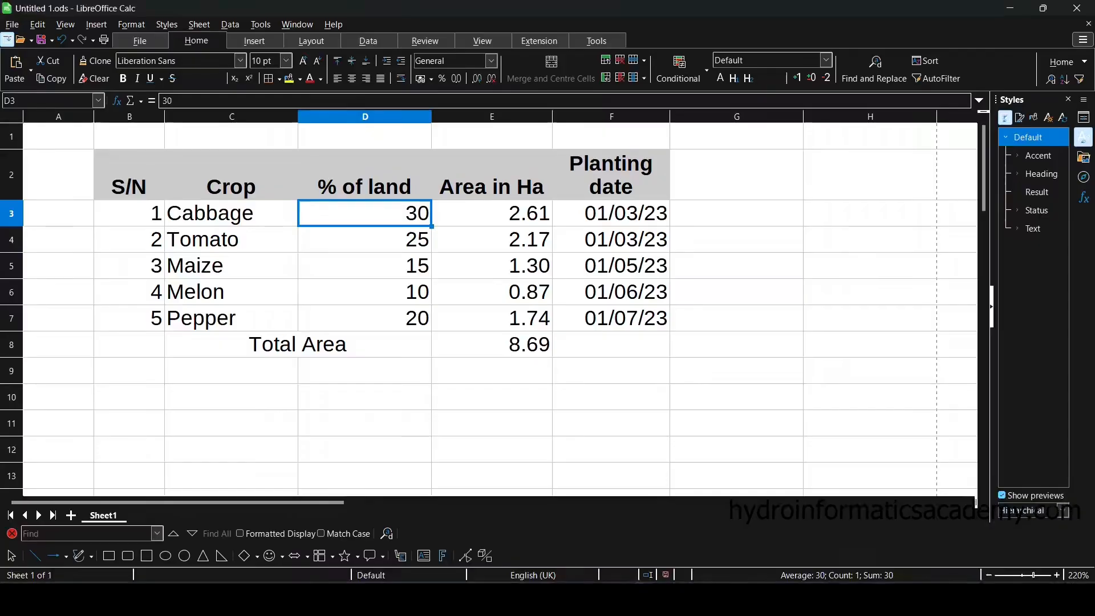
{"action": "left_click", "coordinate": [641, 598]}
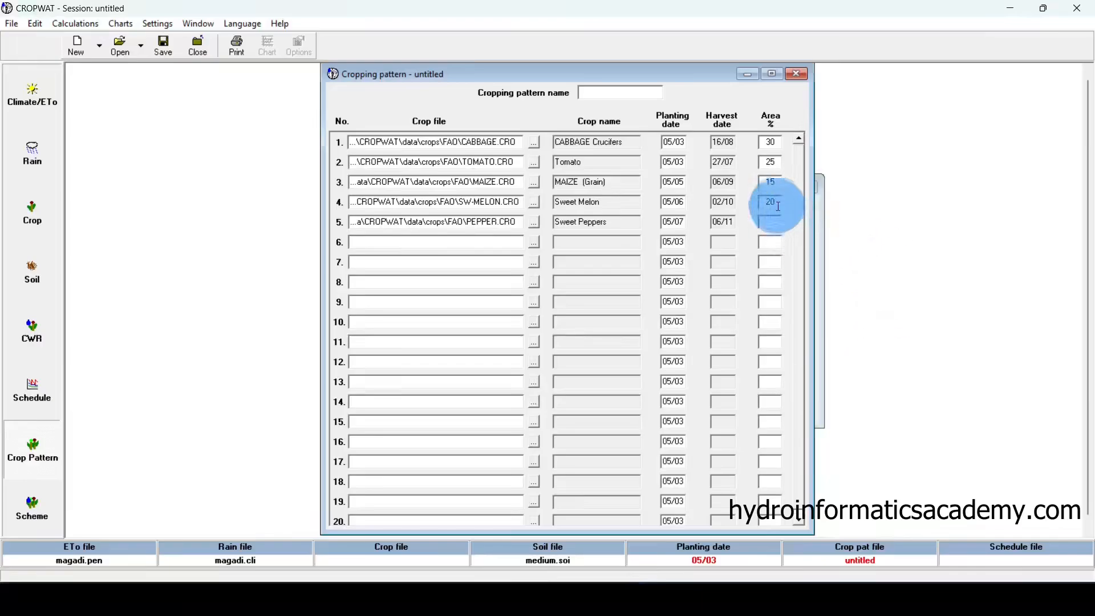
{"action": "left_click_drag", "start_coordinate": [775, 203], "coordinate": [760, 202]}
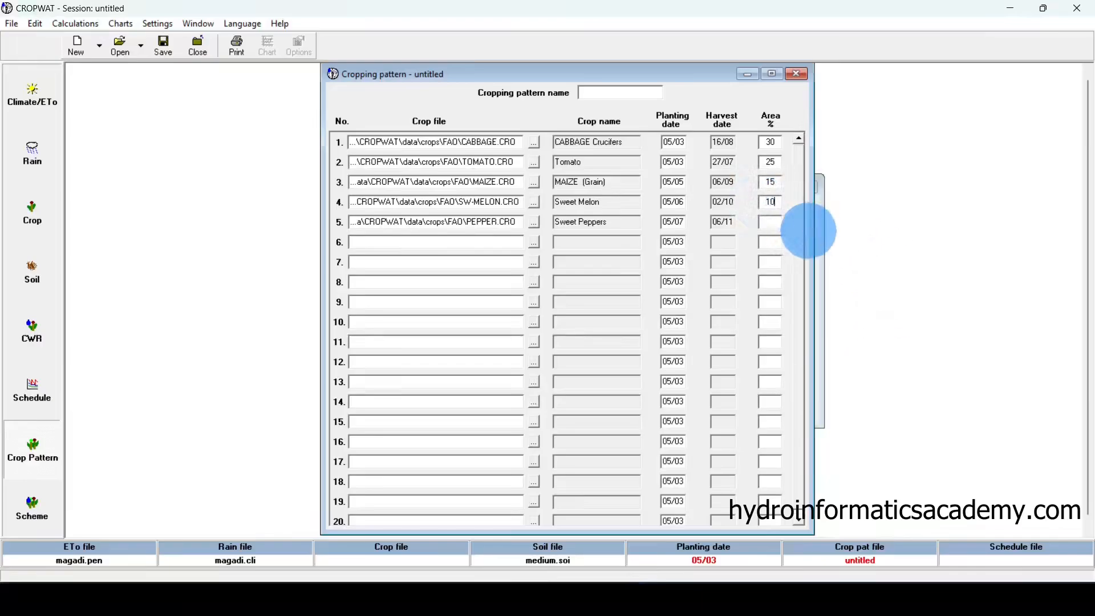
- Set the Sweet Peppers area in the cropping pattern to 20%
{"action": "left_click_drag", "start_coordinate": [610, 222], "coordinate": [554, 222]}
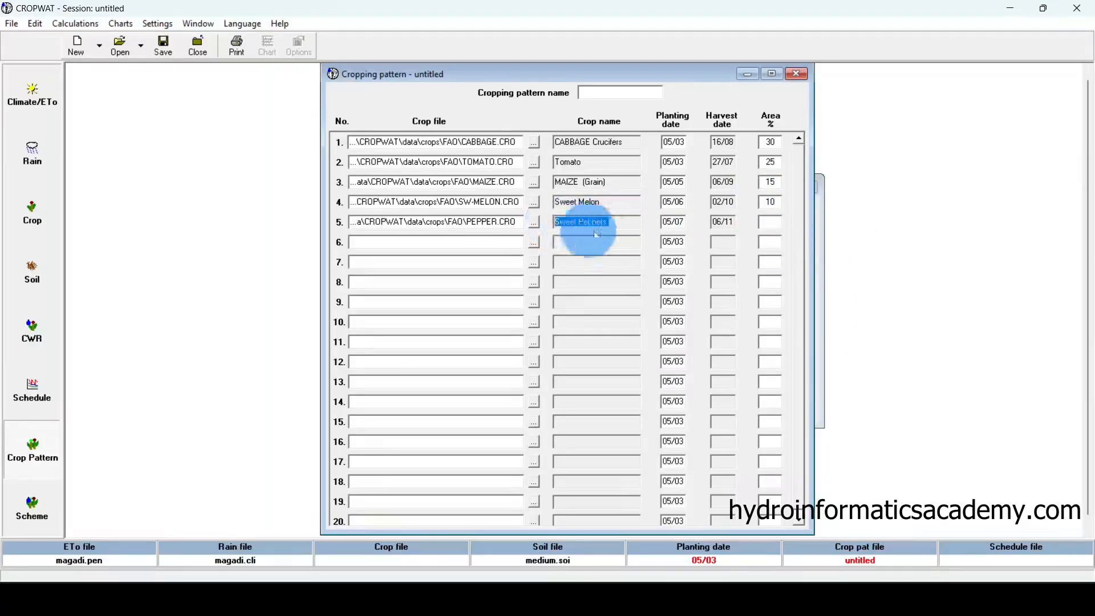
{"action": "left_click", "coordinate": [770, 222]}
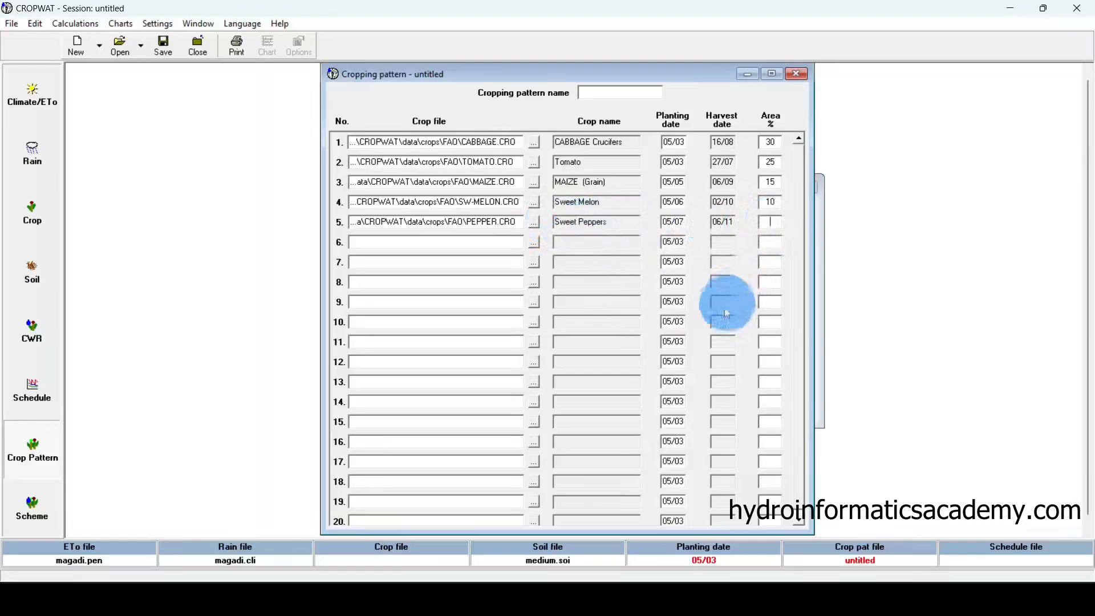
{"action": "type", "text": "20"}
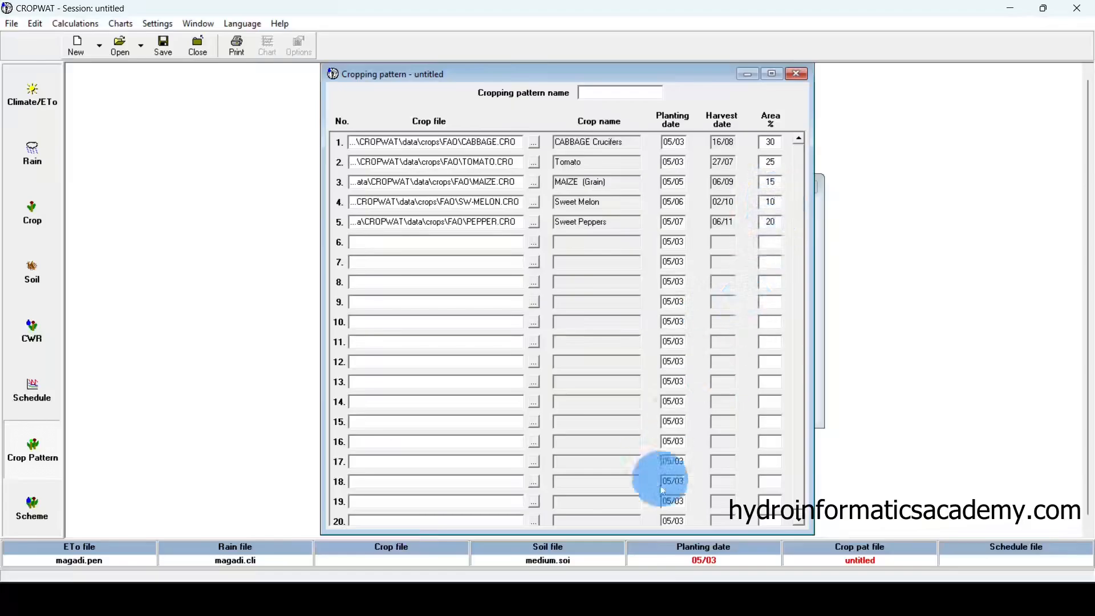
- Check the total of the five crop land percentages in the LibreOffice Calc sheet and return to CROPWAT
{"action": "left_click", "coordinate": [639, 580]}
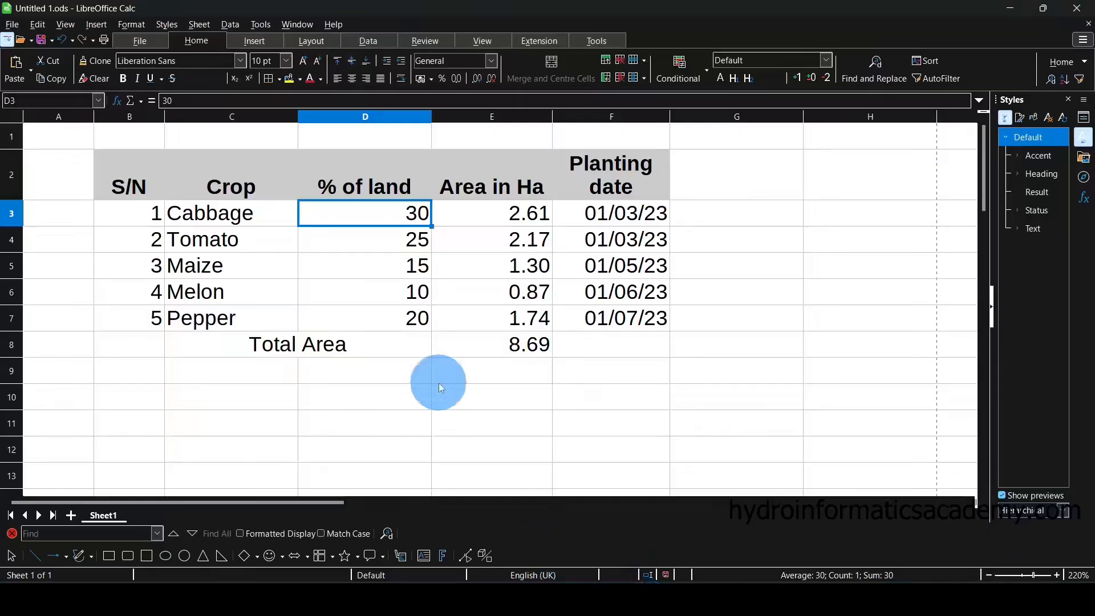
{"action": "left_click_drag", "start_coordinate": [416, 212], "coordinate": [393, 318]}
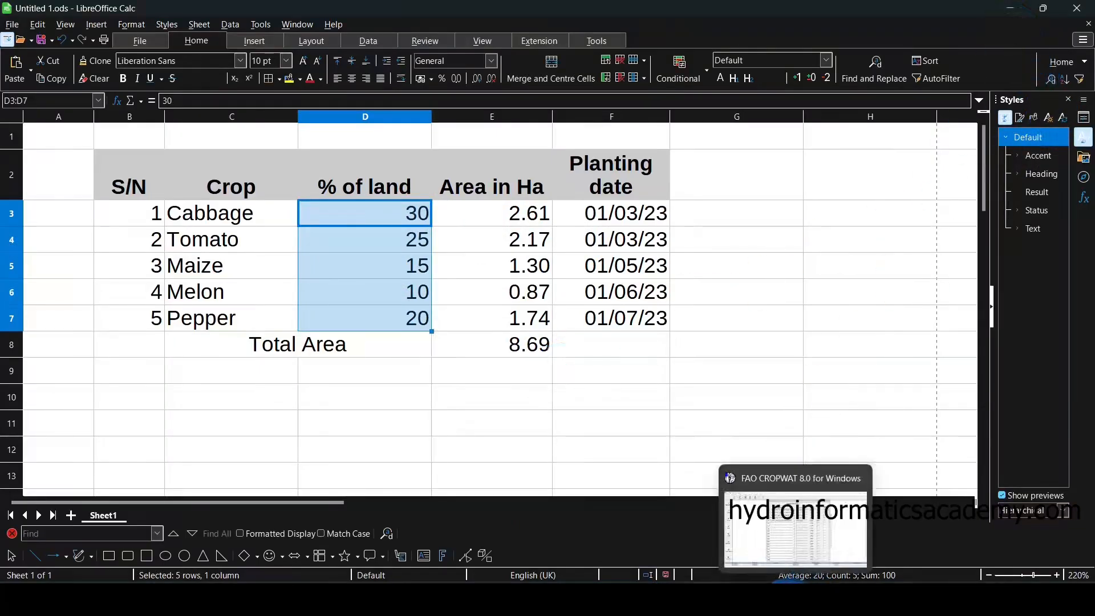
{"action": "left_click", "coordinate": [790, 593]}
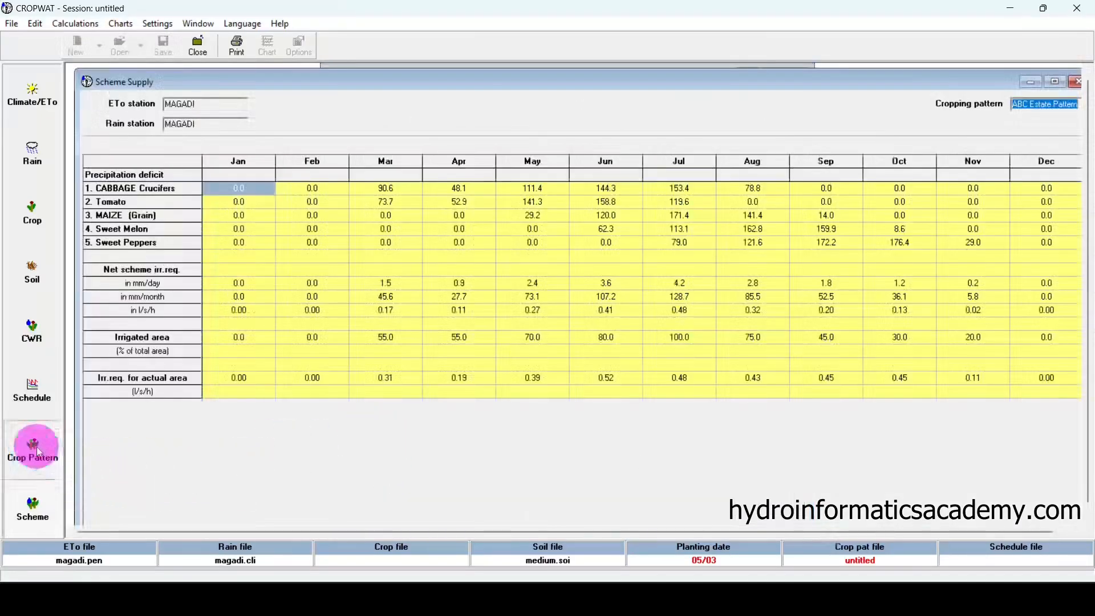
- Save the five-crop cropping pattern as ABC Estate.PAT and set its name to ABC Estate Pattern1
{"action": "left_click", "coordinate": [35, 451]}
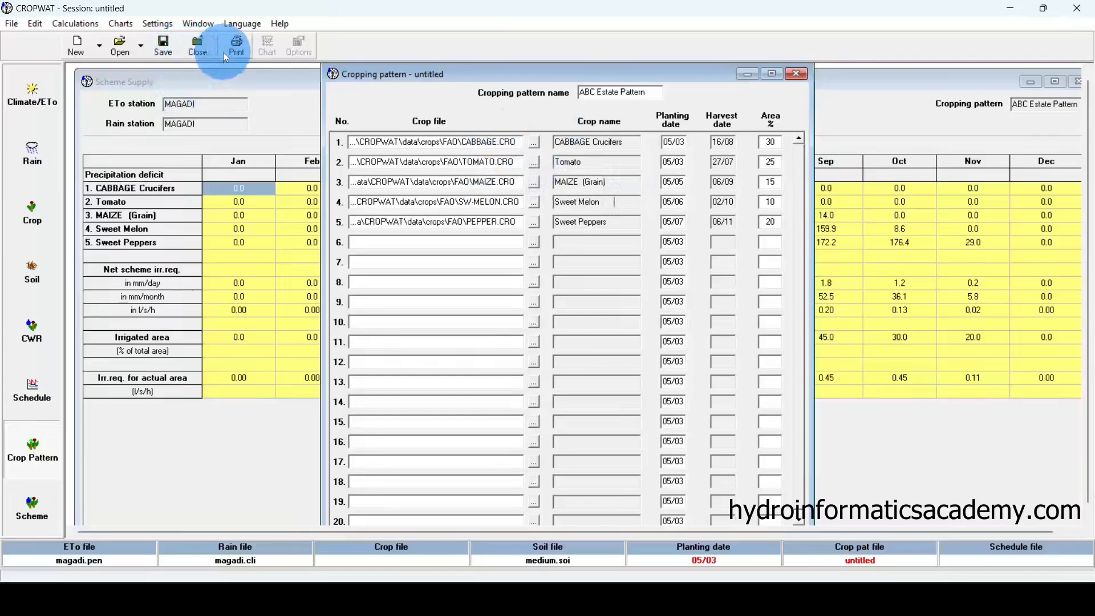
{"action": "left_click", "coordinate": [164, 47]}
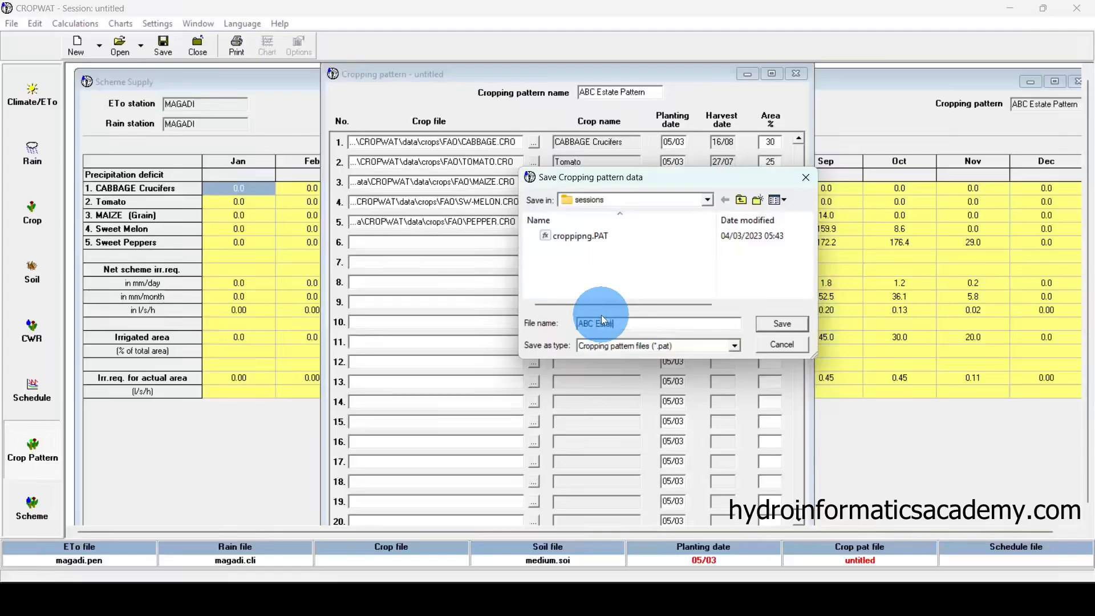
{"action": "left_click", "coordinate": [782, 323]}
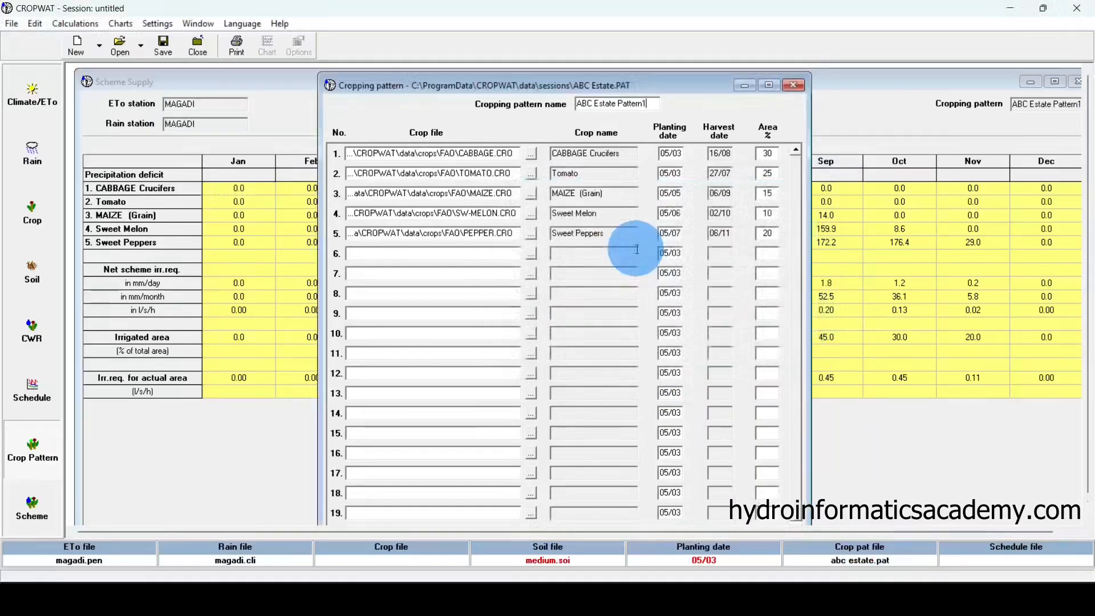
- Open the scheme supply results and examine the stations, cropping pattern, crop precipitation deficits and net scheme irrigation requirement
{"action": "left_click", "coordinate": [42, 513]}
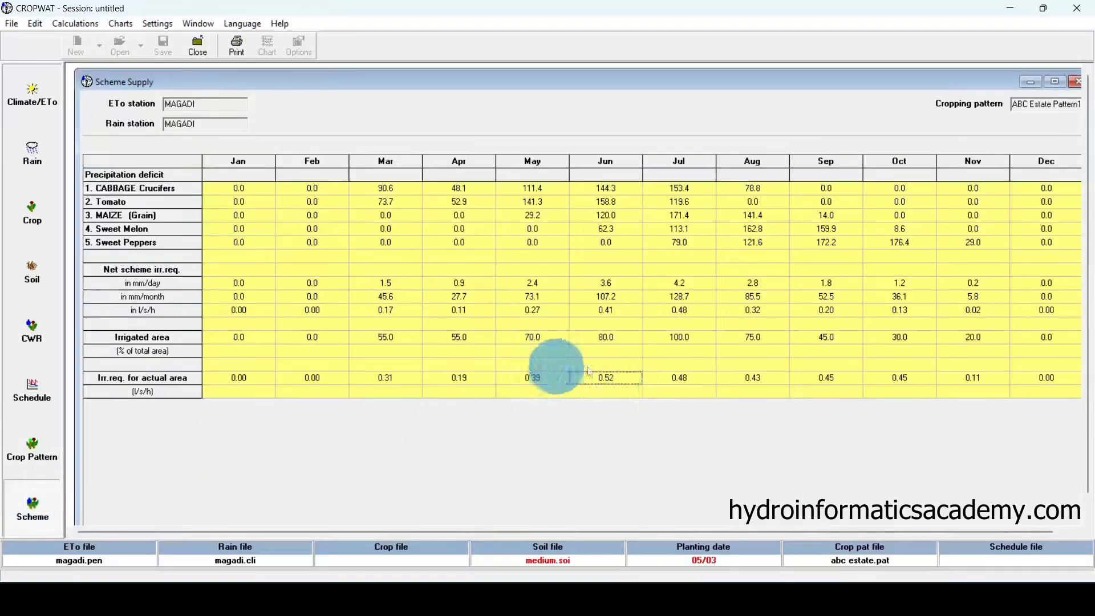
{"action": "left_click", "coordinate": [607, 295]}
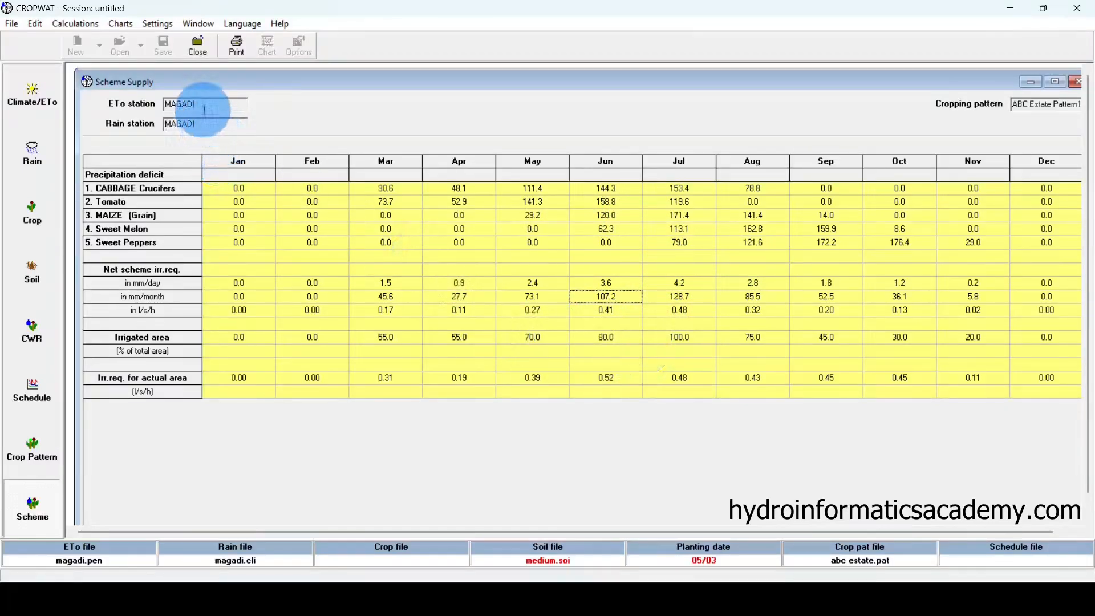
{"action": "left_click_drag", "start_coordinate": [201, 103], "coordinate": [160, 106]}
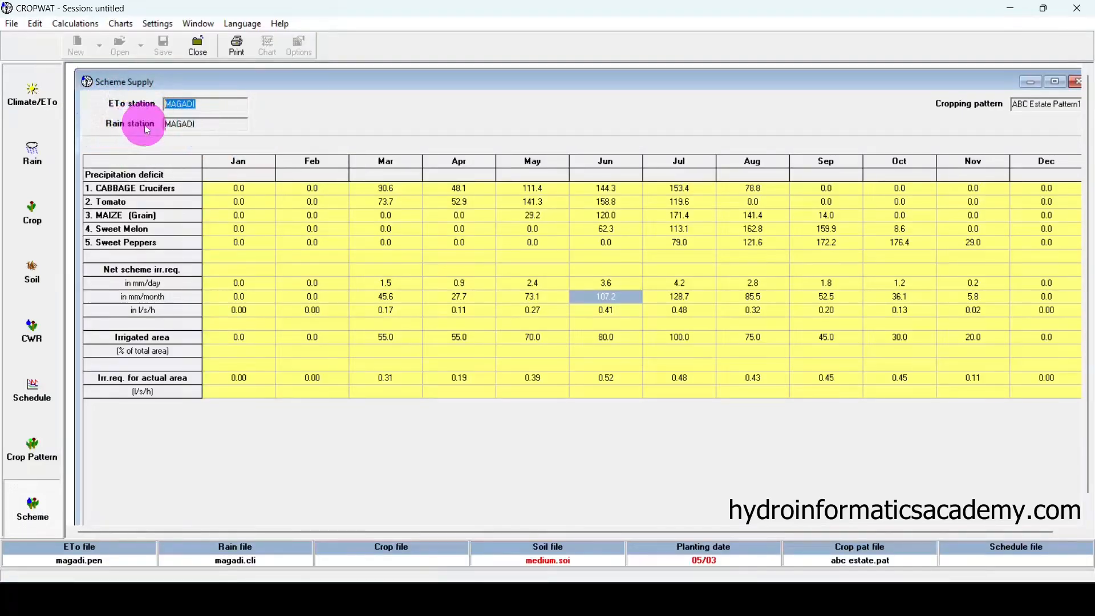
{"action": "double_click", "coordinate": [164, 125]}
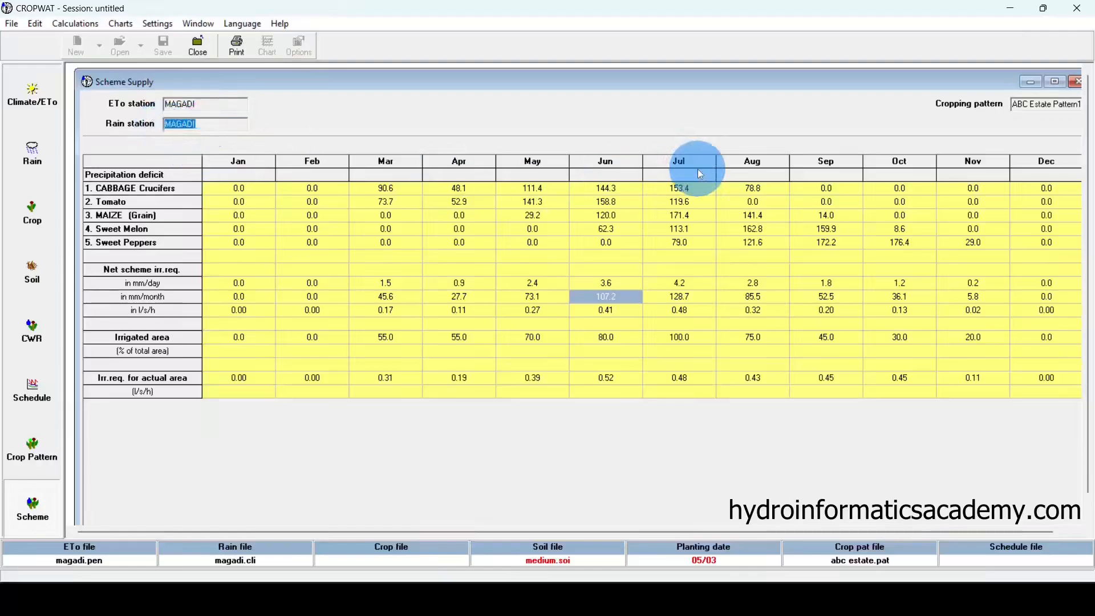
{"action": "double_click", "coordinate": [1016, 105]}
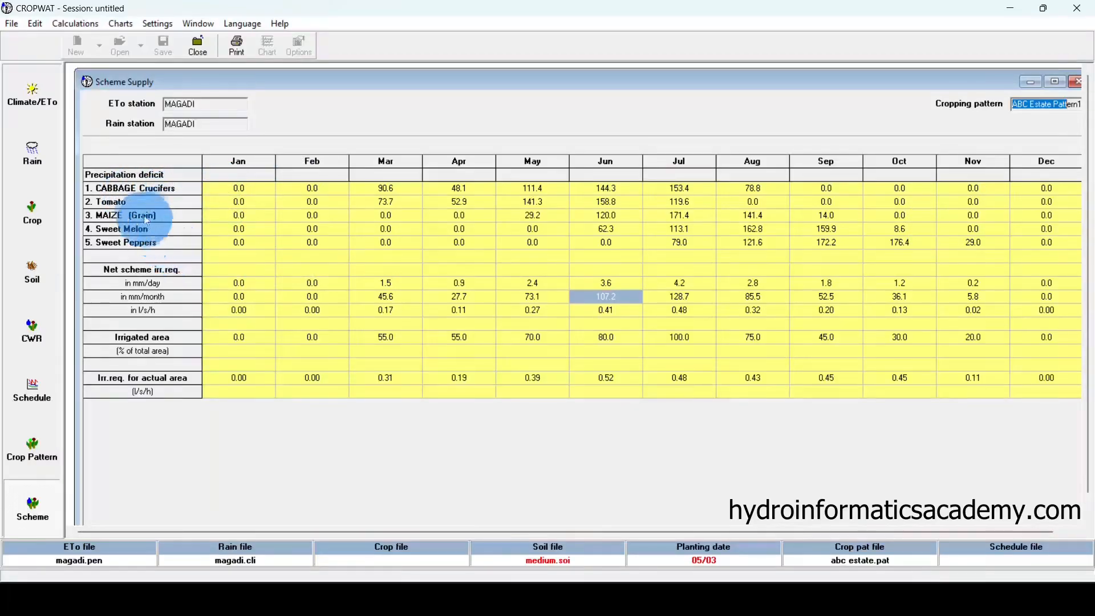
{"action": "left_click", "coordinate": [151, 194]}
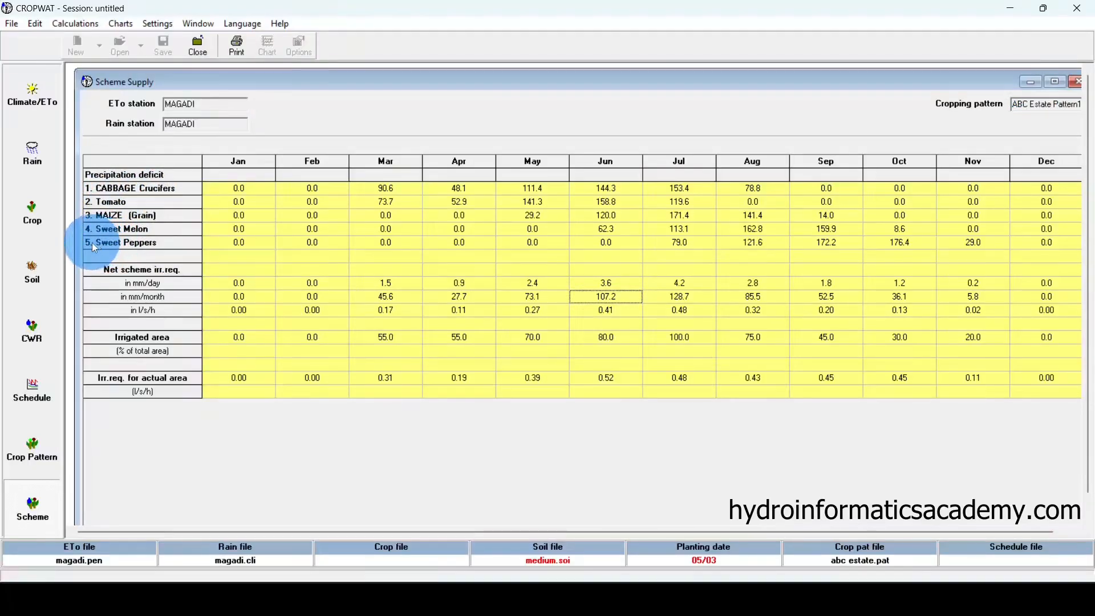
{"action": "scroll", "coordinate": [93, 243], "scroll_direction": "up", "scroll_amount": 5}
{"action": "left_click", "coordinate": [120, 269]}
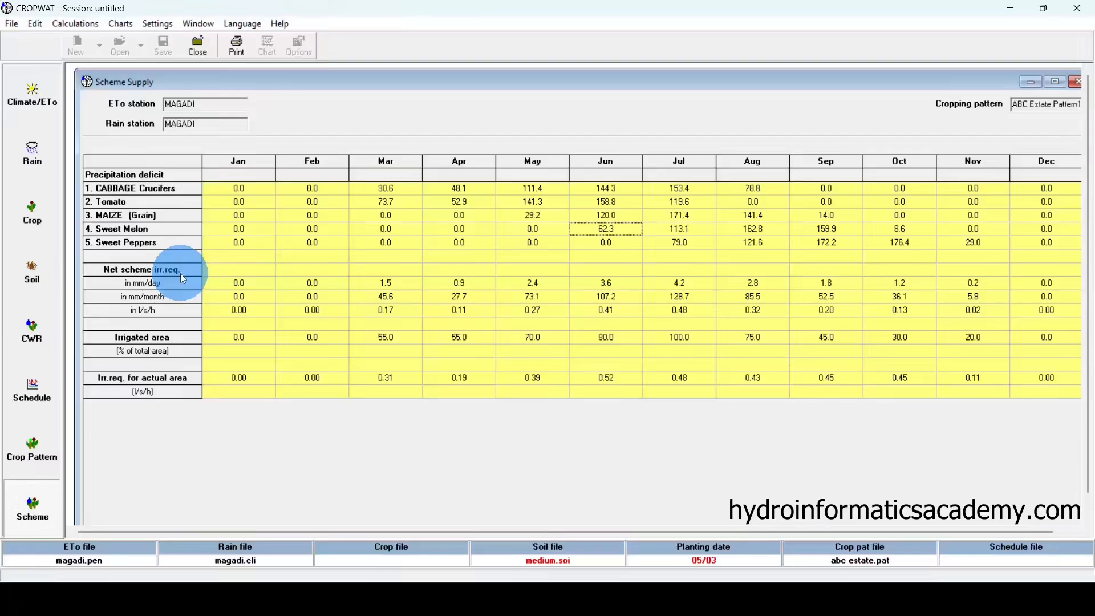
- Examine the March, July and August net scheme irrigation requirements and the July Sweet Peppers precipitation deficit
{"action": "left_click", "coordinate": [136, 288]}
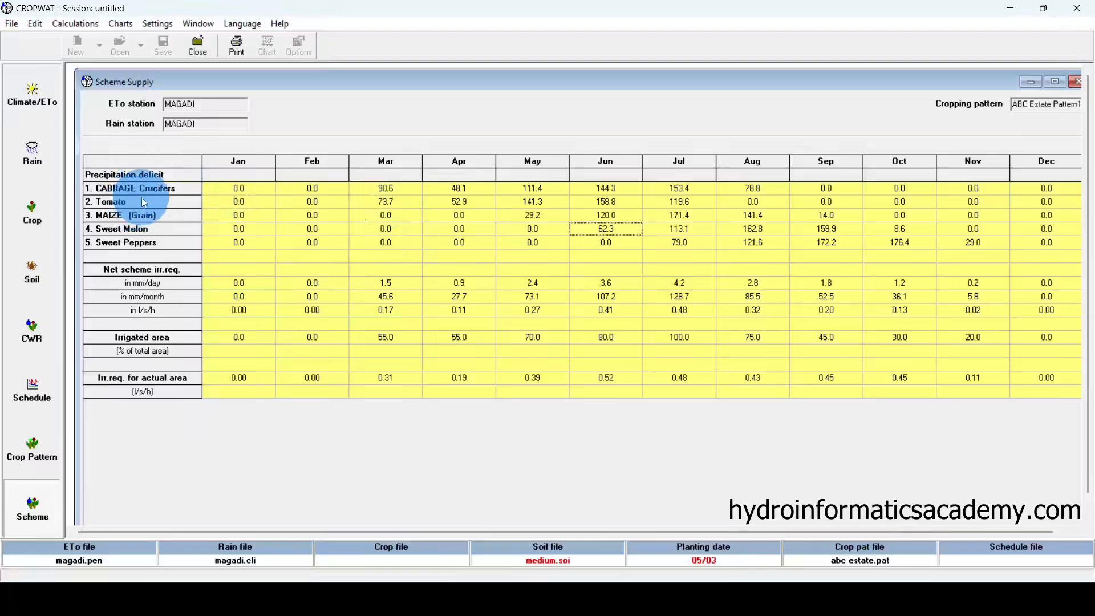
{"action": "left_click", "coordinate": [391, 283]}
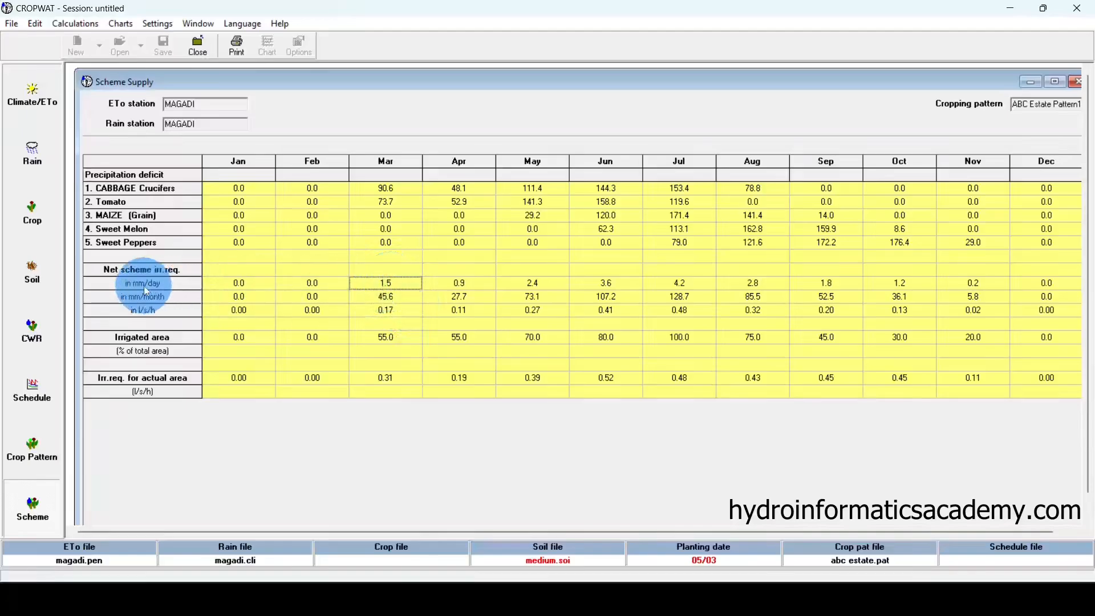
{"action": "left_click", "coordinate": [393, 311]}
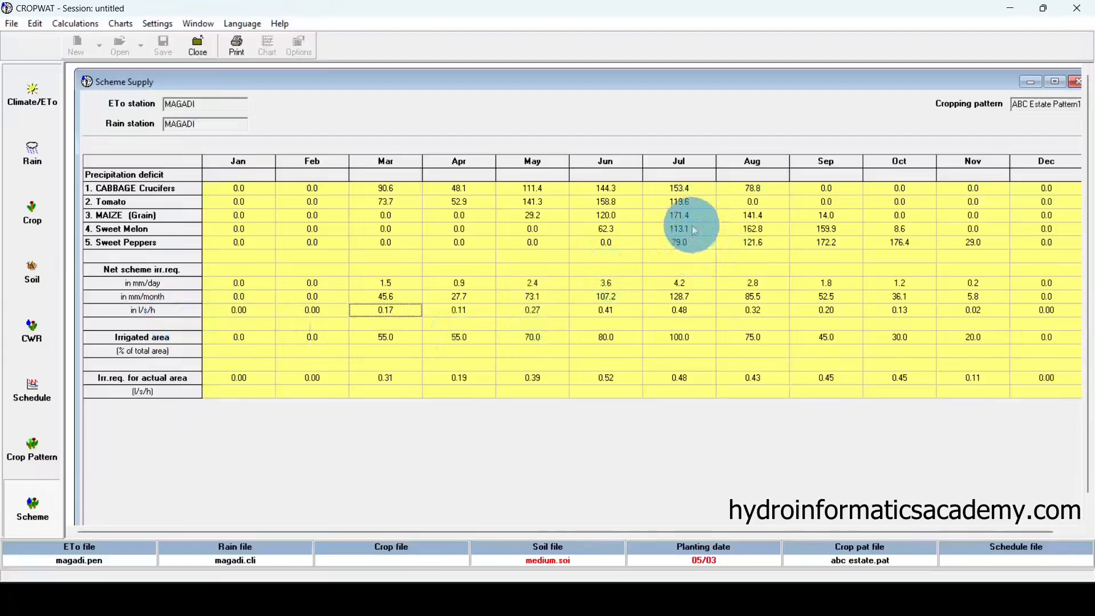
{"action": "left_click", "coordinate": [680, 242]}
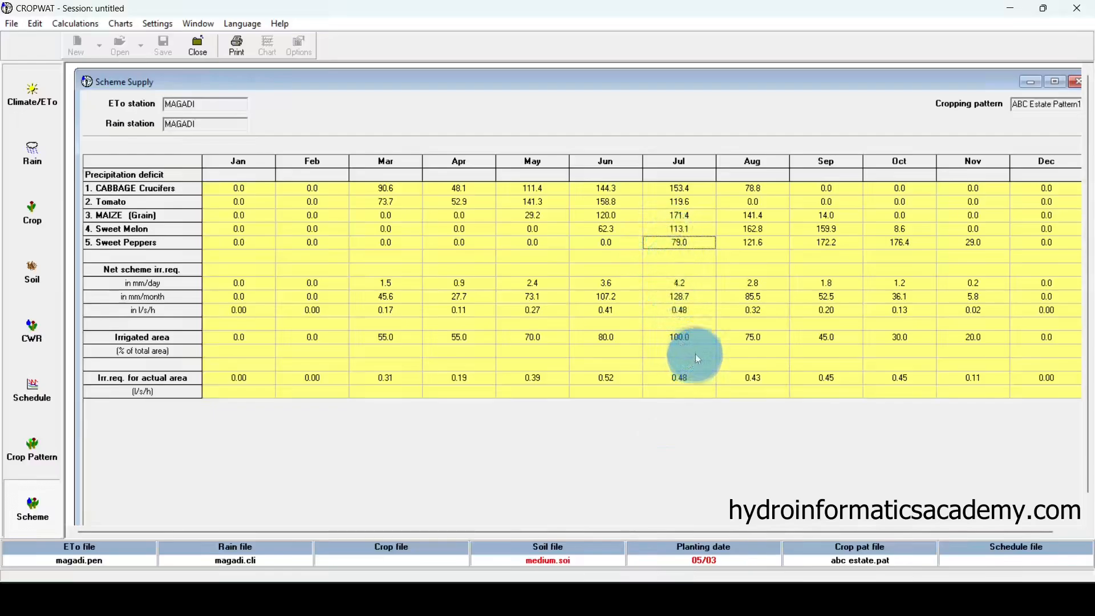
{"action": "left_click", "coordinate": [693, 312]}
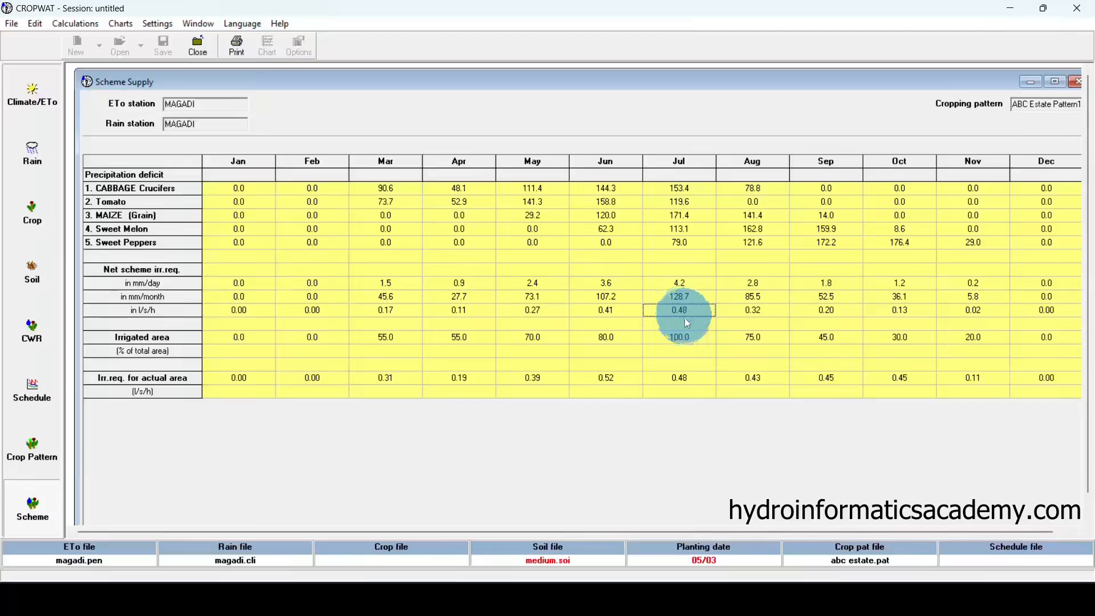
{"action": "left_click", "coordinate": [759, 310]}
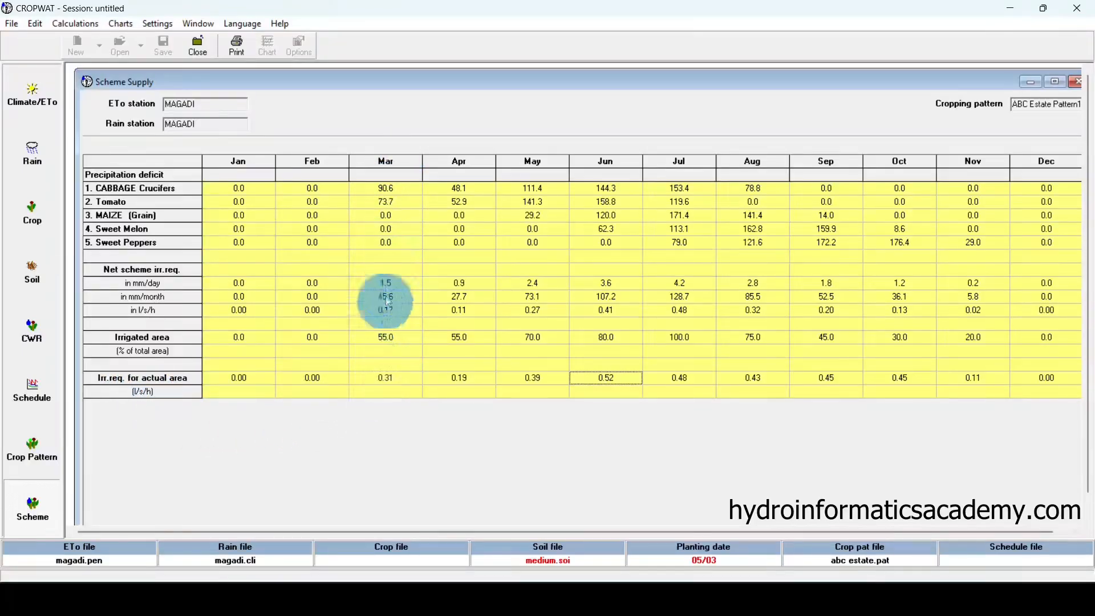
- Examine the irrigation requirement for the actual area month by month from March to November
{"action": "left_click", "coordinate": [388, 379]}
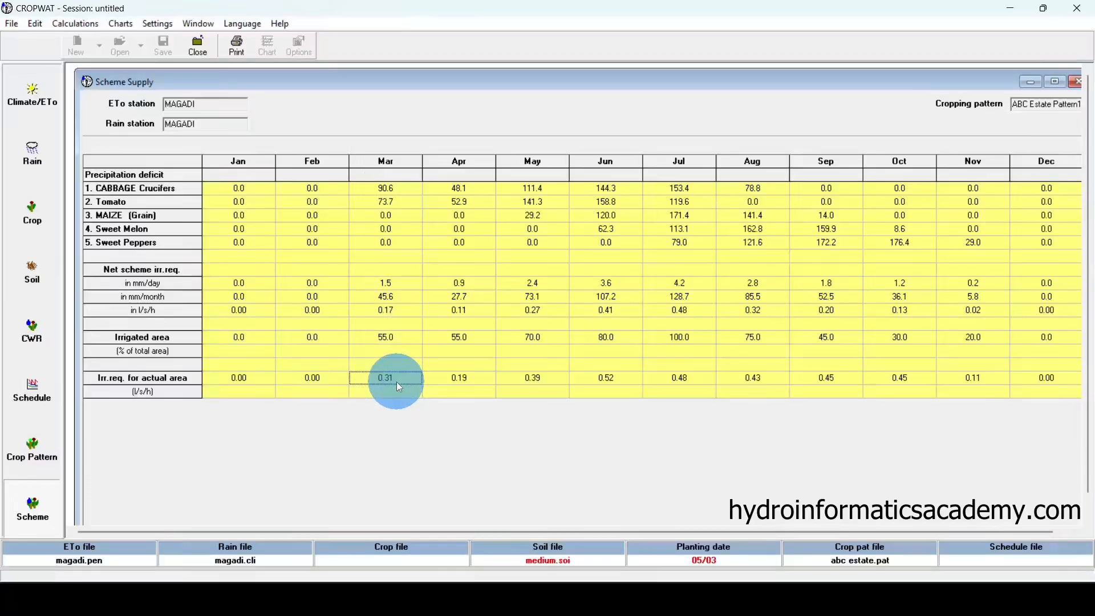
{"action": "left_click", "coordinate": [460, 379]}
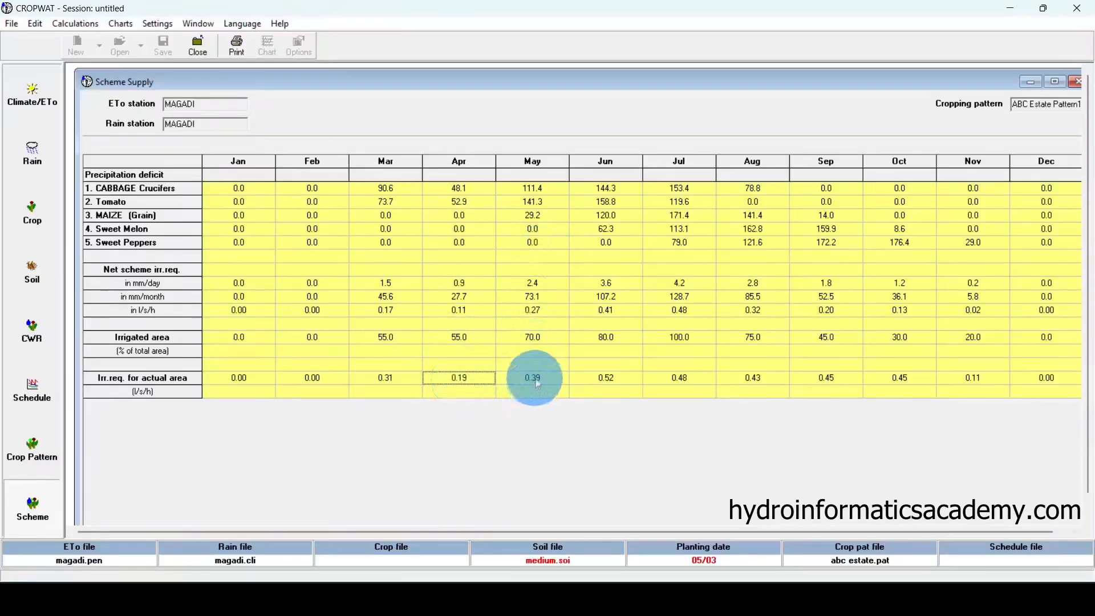
{"action": "left_click", "coordinate": [993, 386]}
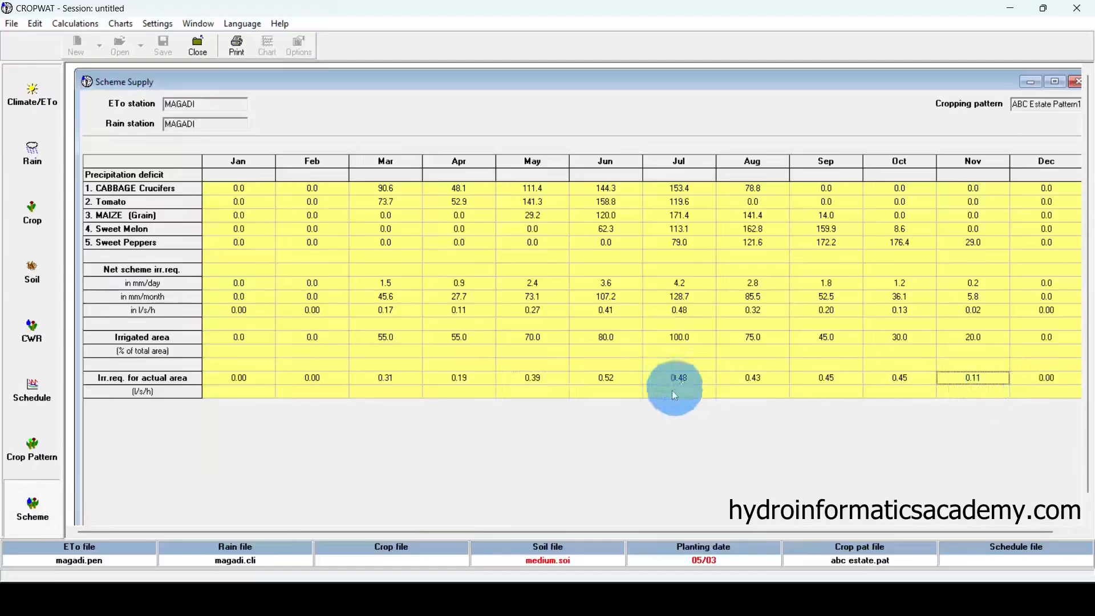
{"action": "right_click", "coordinate": [618, 382]}
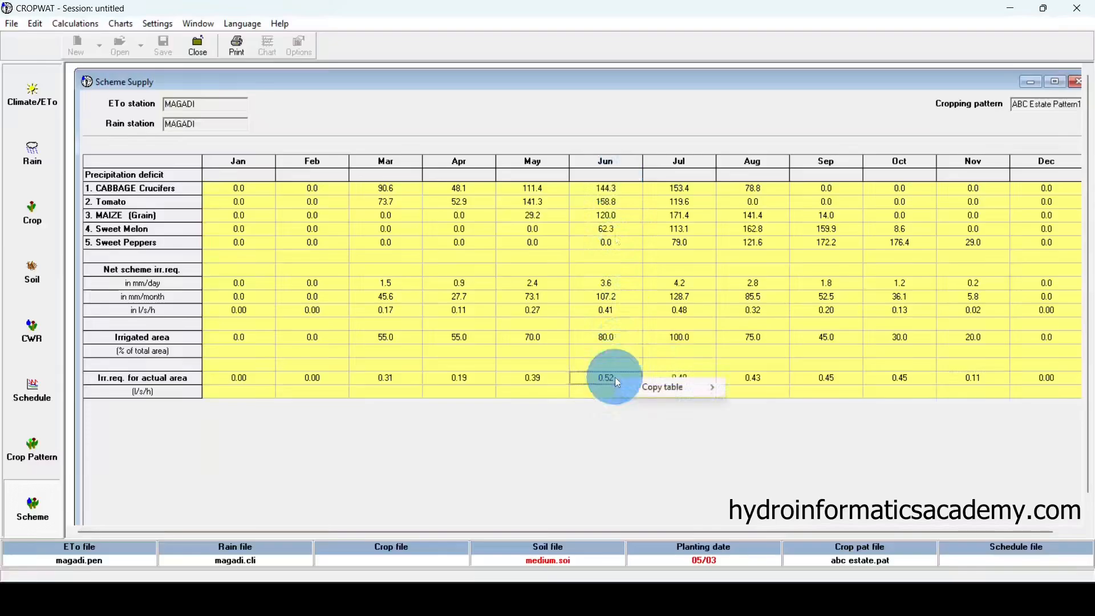
{"action": "left_click", "coordinate": [614, 413]}
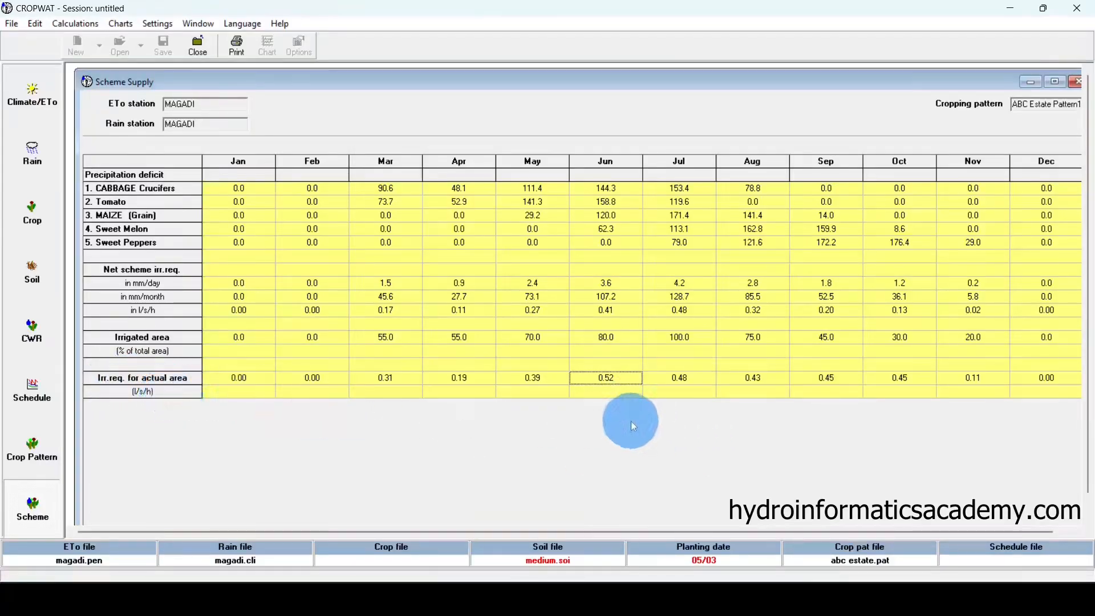
{"action": "key", "text": "Right"}
{"action": "key", "text": "Right"}
{"action": "key", "text": "Right"}
{"action": "key", "text": "Right"}
{"action": "key", "text": "Right"}
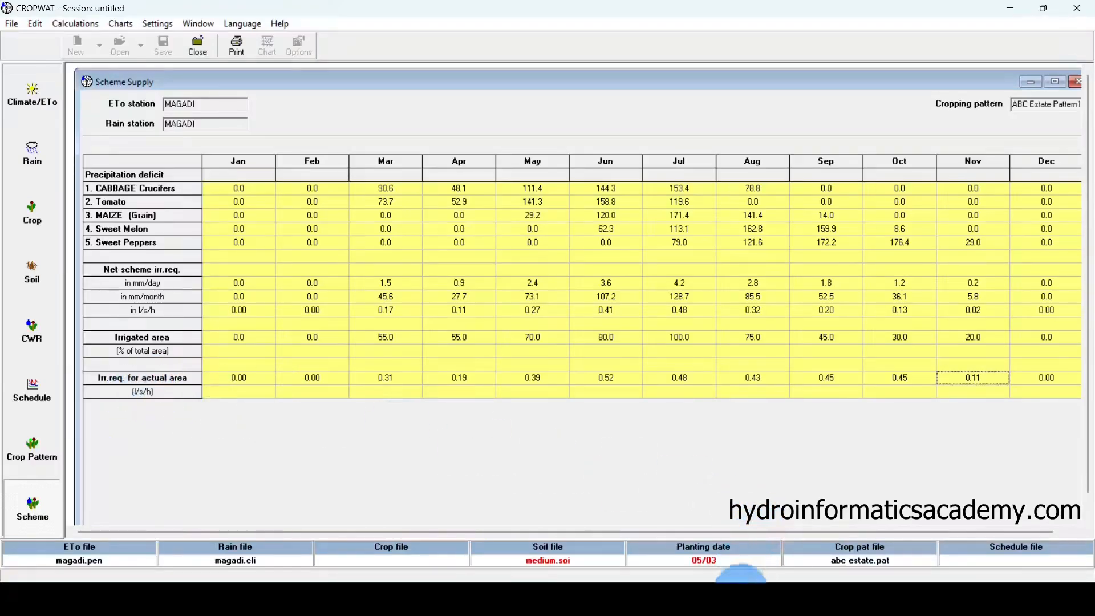
- Check the total crop area in cell E8 of the LibreOffice Calc sheet and return to CROPWAT
{"action": "left_click", "coordinate": [647, 599]}
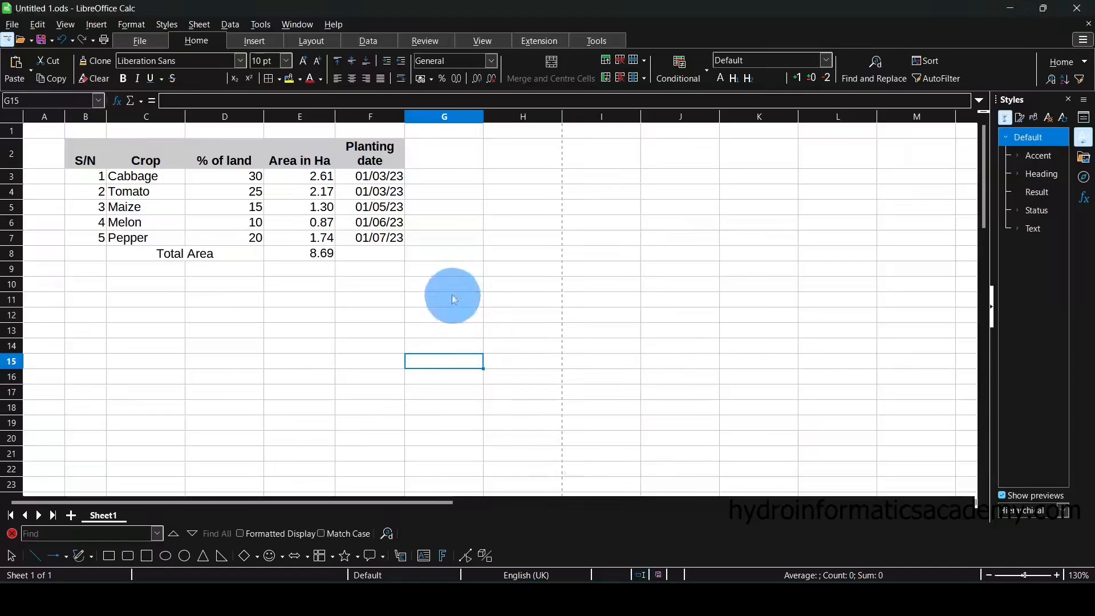
{"action": "left_click", "coordinate": [322, 260]}
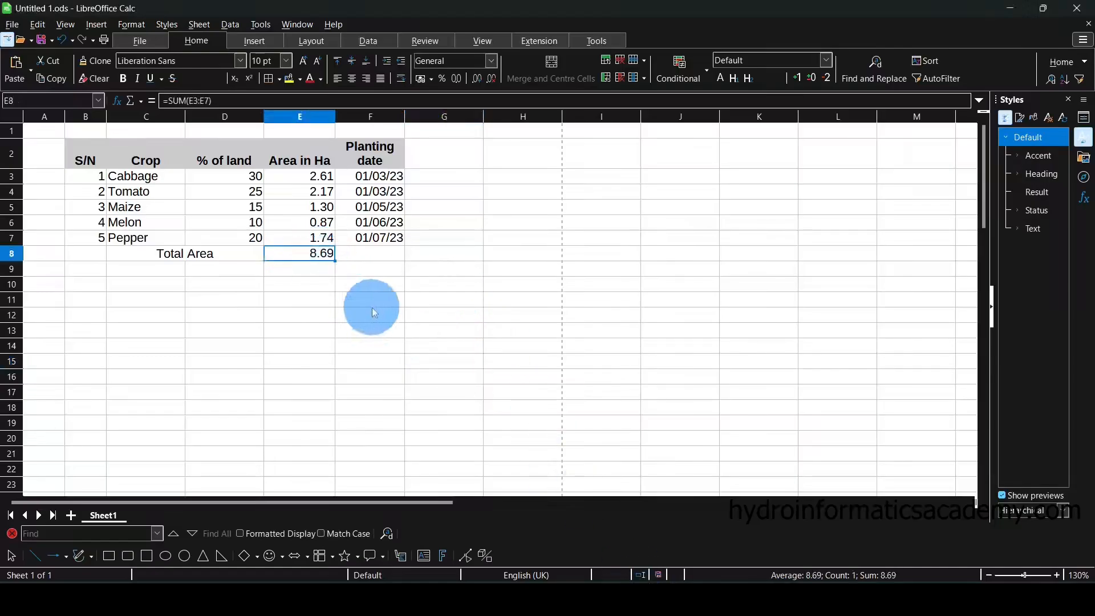
{"action": "left_click", "coordinate": [636, 595]}
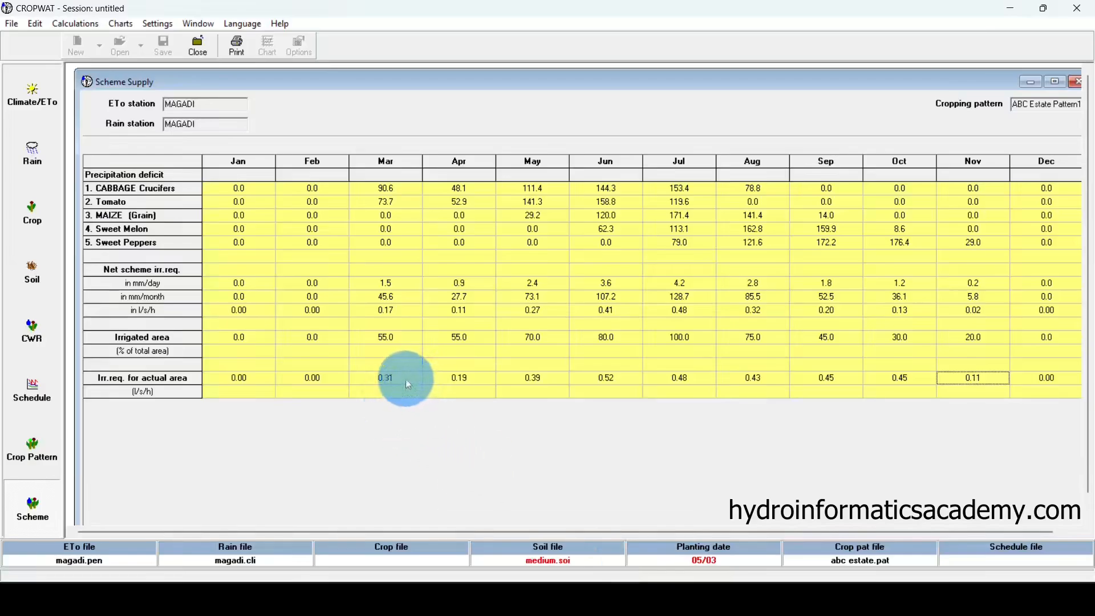
- Review the actual-area irrigation requirements for March, April, July and November that need converting to L/s
{"action": "left_click", "coordinate": [407, 383]}
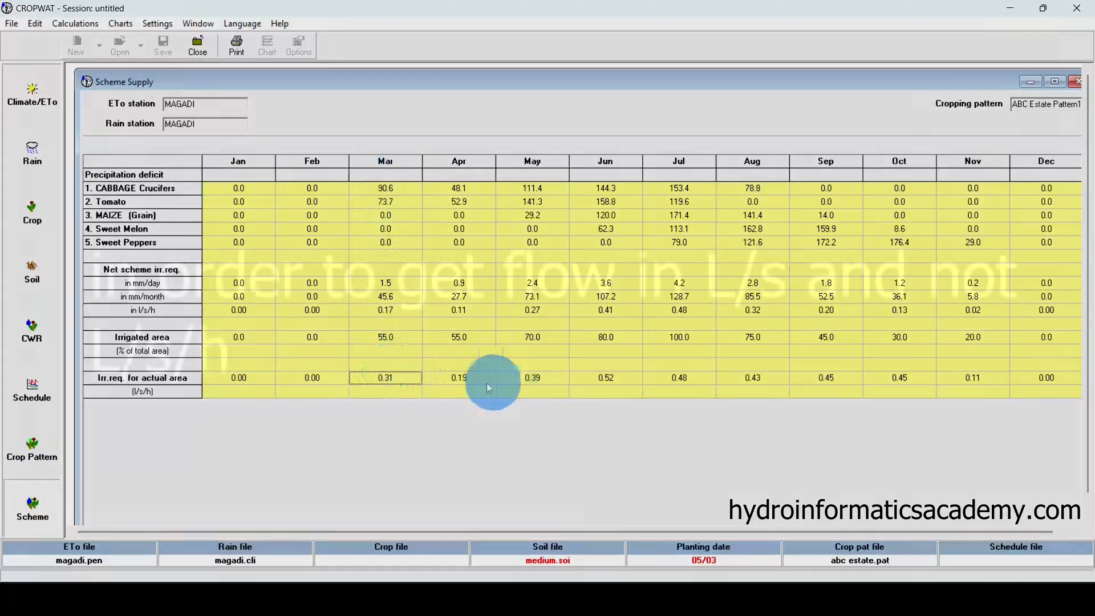
{"action": "left_click", "coordinate": [471, 378]}
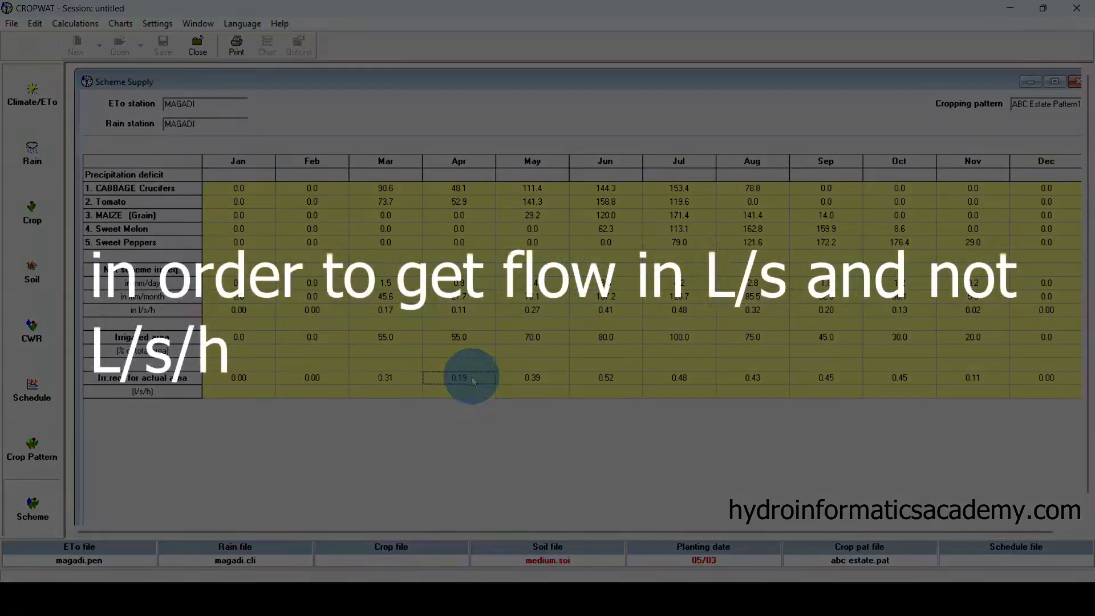
{"action": "left_click", "coordinate": [693, 377]}
{"action": "left_click", "coordinate": [964, 378]}
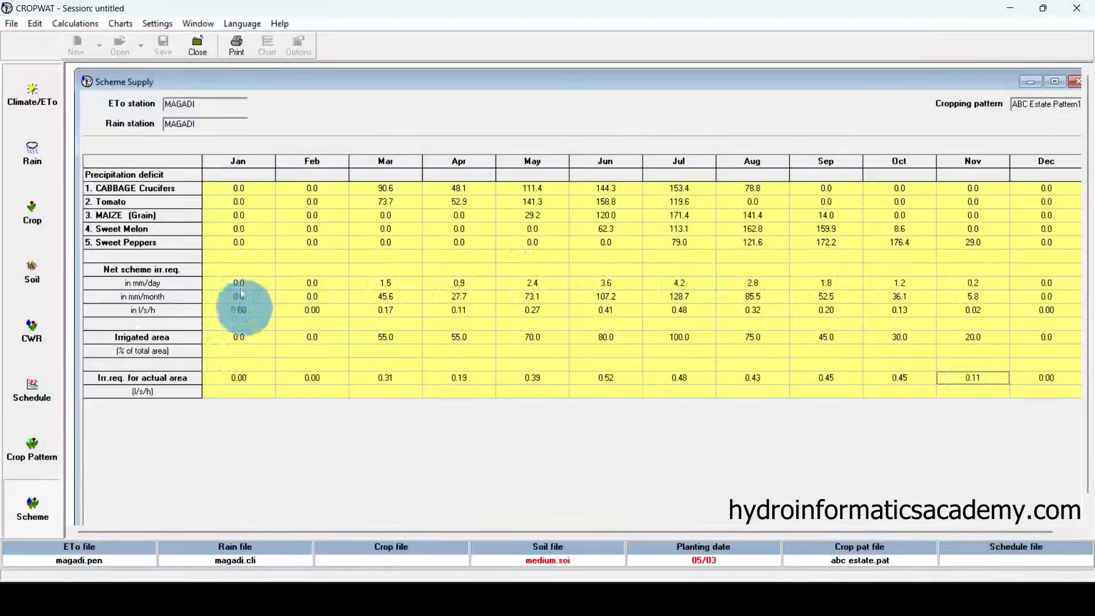
- Copy the Scheme Supply table with both its data and headers
{"action": "right_click", "coordinate": [249, 192]}
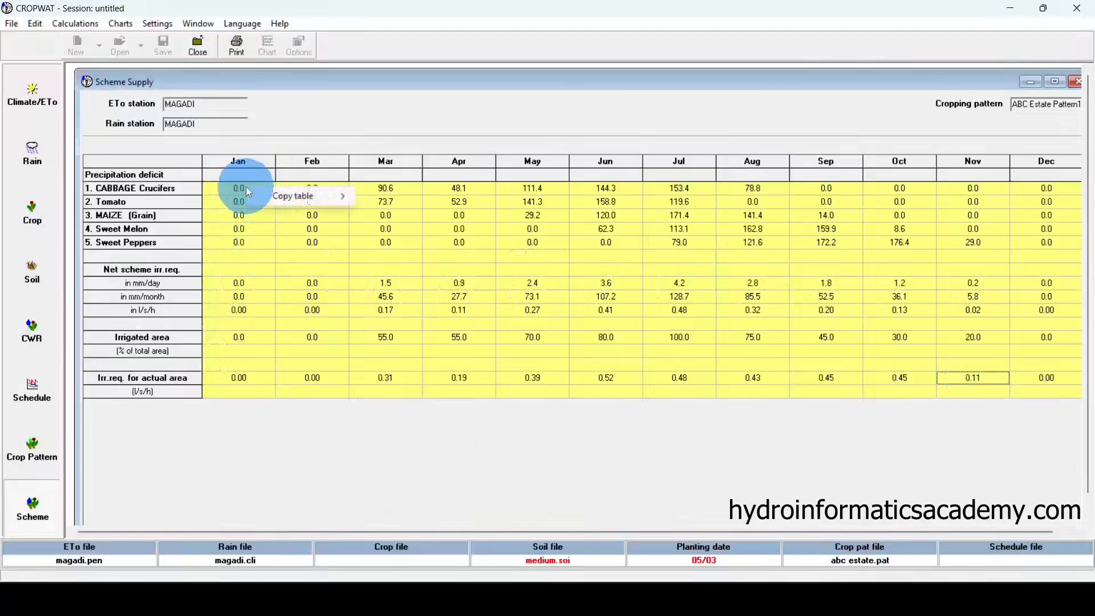
{"action": "mouse_move", "coordinate": [308, 199]}
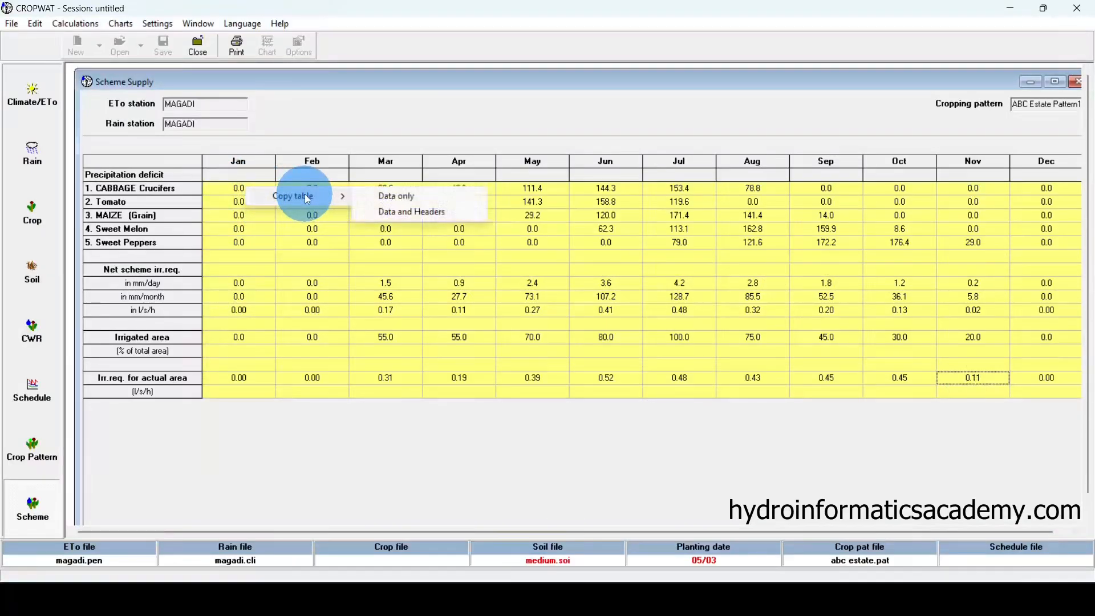
{"action": "left_click", "coordinate": [409, 213]}
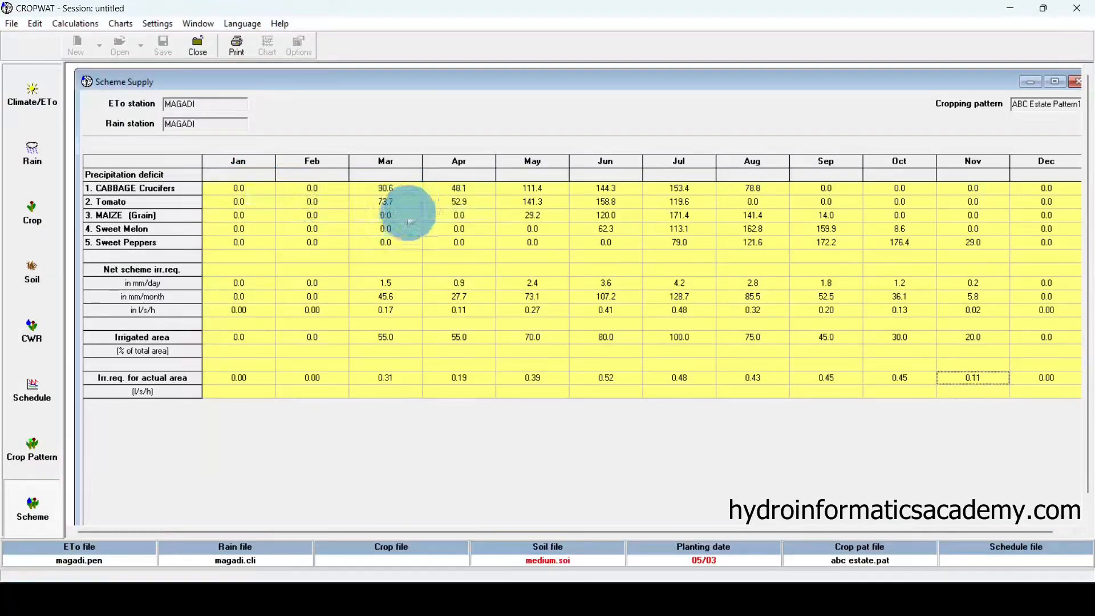
- Switch to LibreOffice Calc and paste the copied scheme supply table below the crop table, starting at cell A11
{"action": "left_click", "coordinate": [649, 599]}
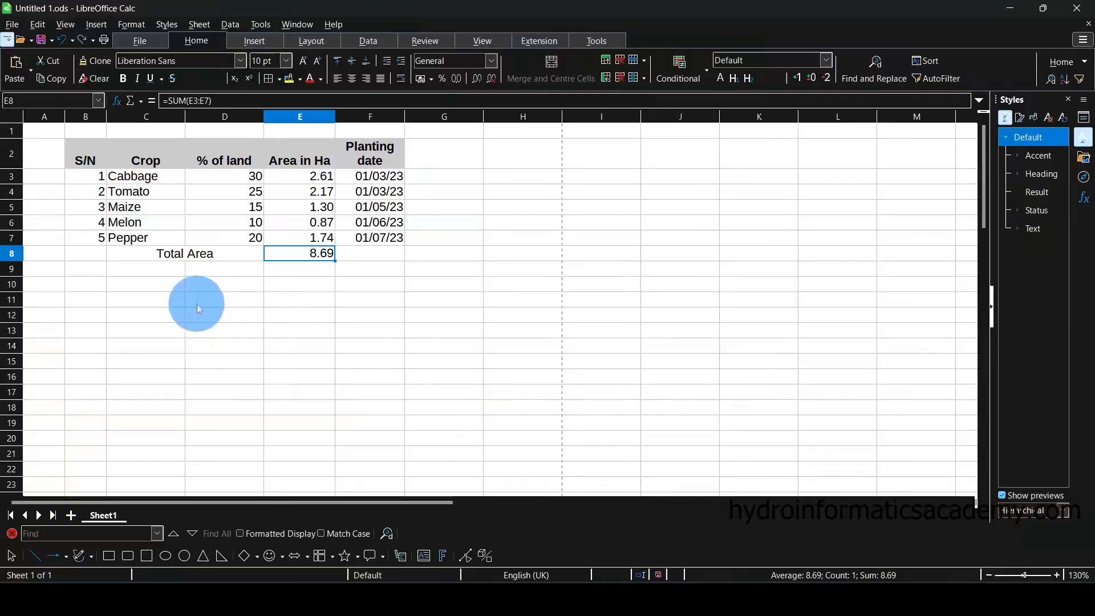
{"action": "right_click", "coordinate": [57, 288]}
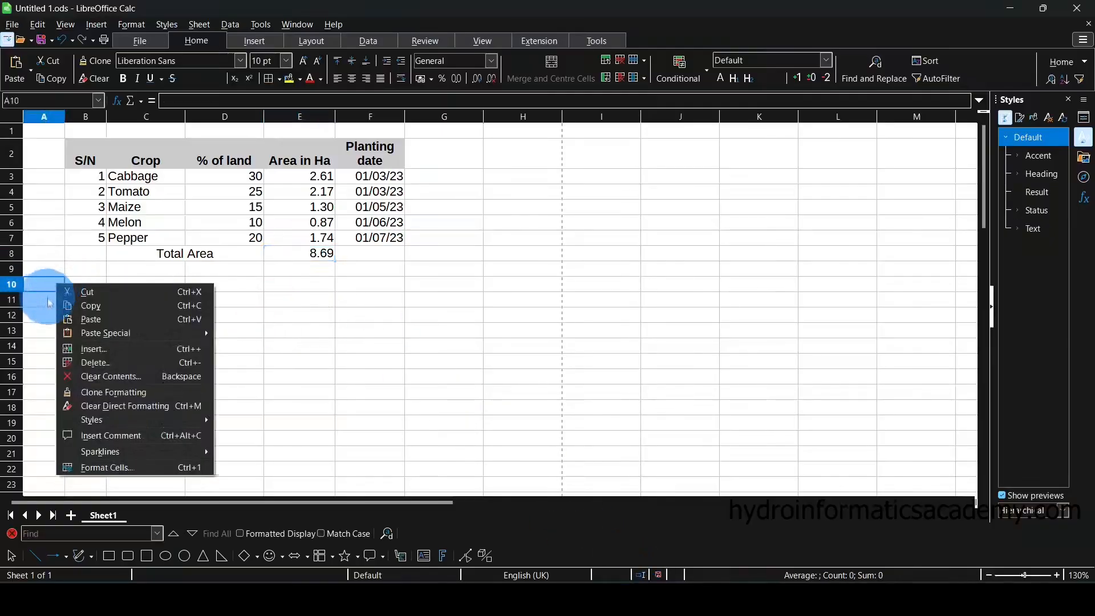
{"action": "key", "text": "Escape"}
{"action": "right_click", "coordinate": [44, 304]}
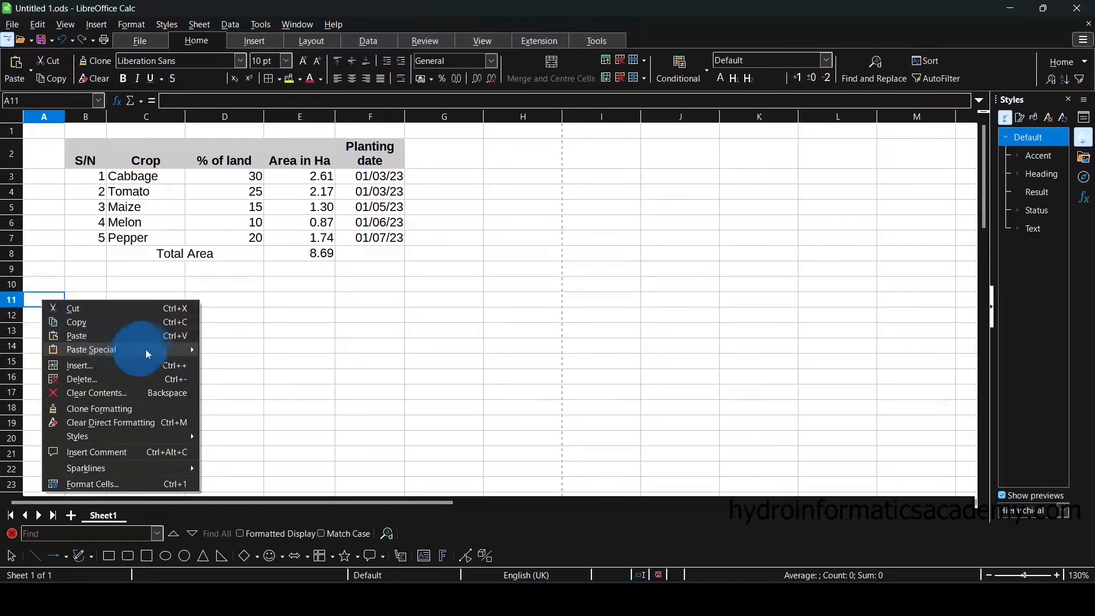
{"action": "mouse_move", "coordinate": [146, 349]}
{"action": "left_click", "coordinate": [240, 351]}
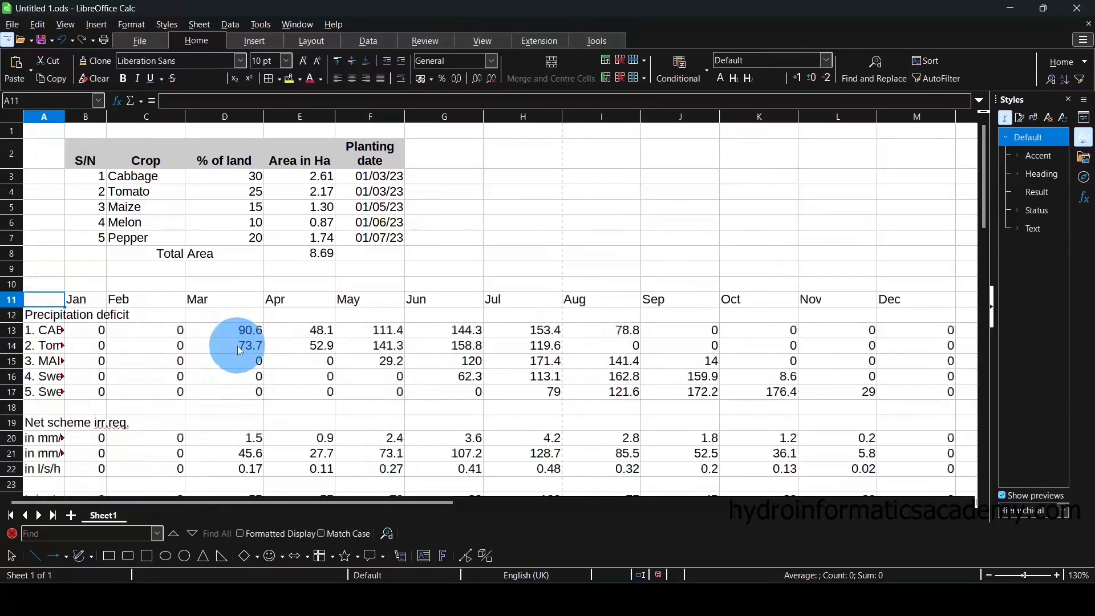
- Compare the pasted actual-area irrigation requirement row with the CROPWAT results and check the total crop area in cell E8
{"action": "scroll", "coordinate": [429, 320], "scroll_direction": "down", "scroll_amount": 3}
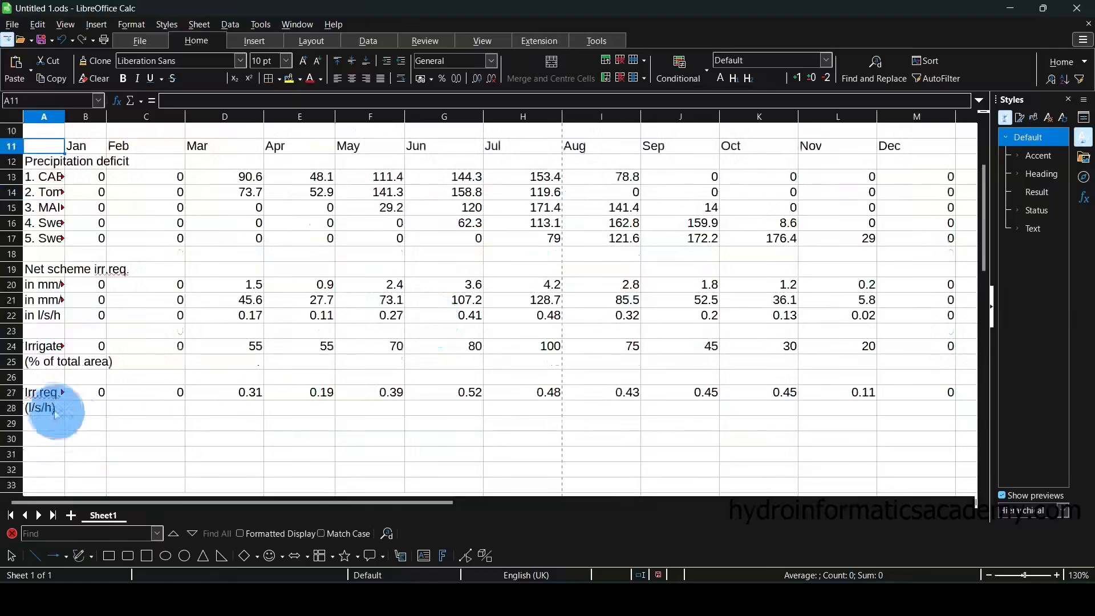
{"action": "left_click_drag", "start_coordinate": [38, 399], "coordinate": [765, 393]}
{"action": "right_click", "coordinate": [276, 436]}
{"action": "left_click", "coordinate": [246, 395]}
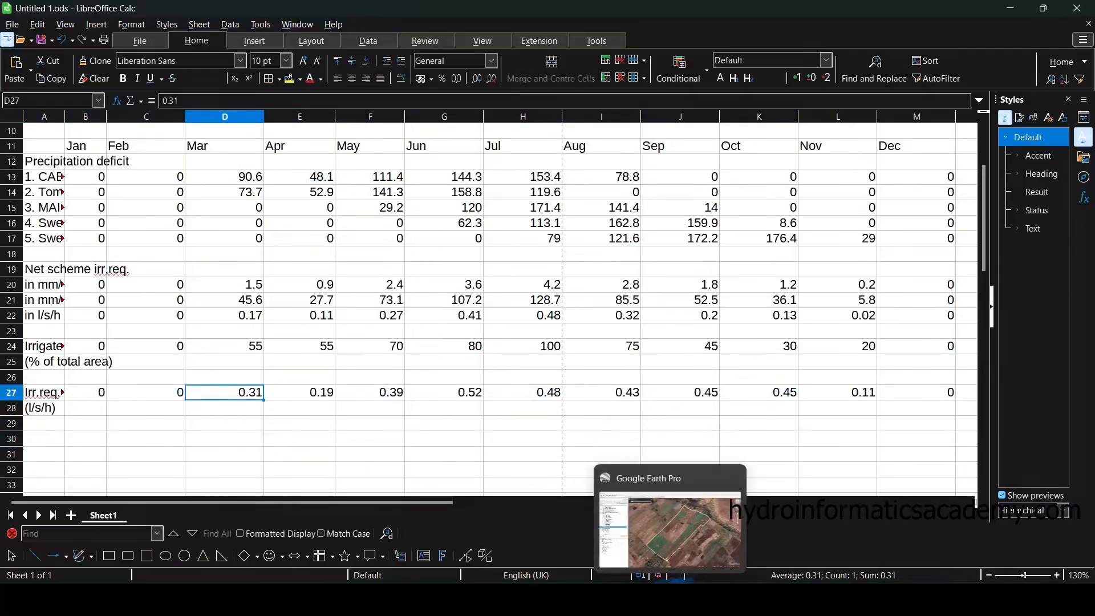
{"action": "mouse_move", "coordinate": [658, 603]}
{"action": "left_click", "coordinate": [794, 596]}
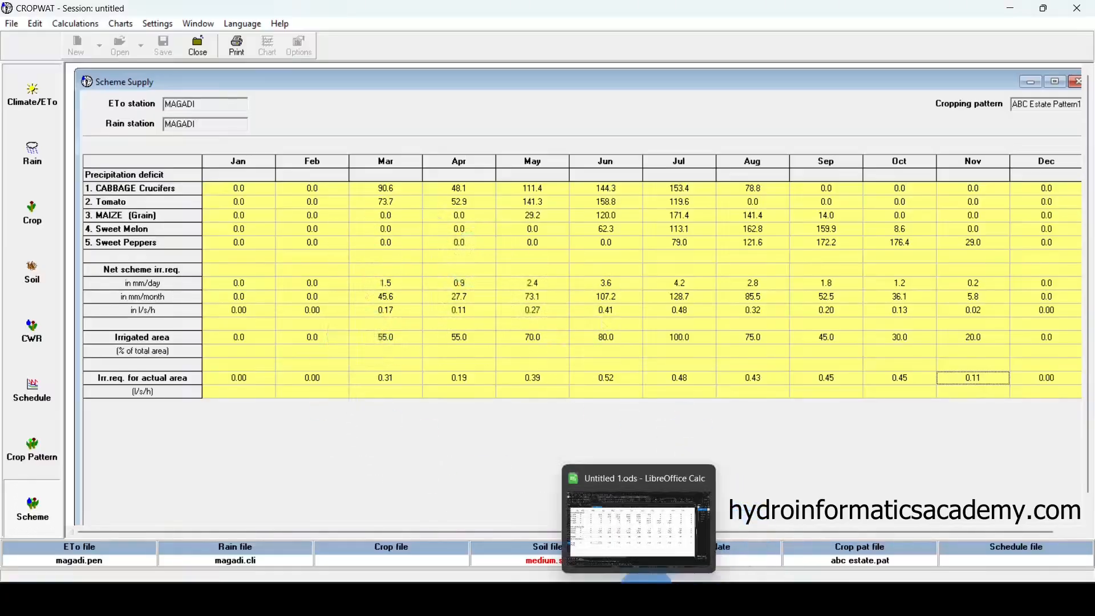
{"action": "left_click", "coordinate": [656, 596]}
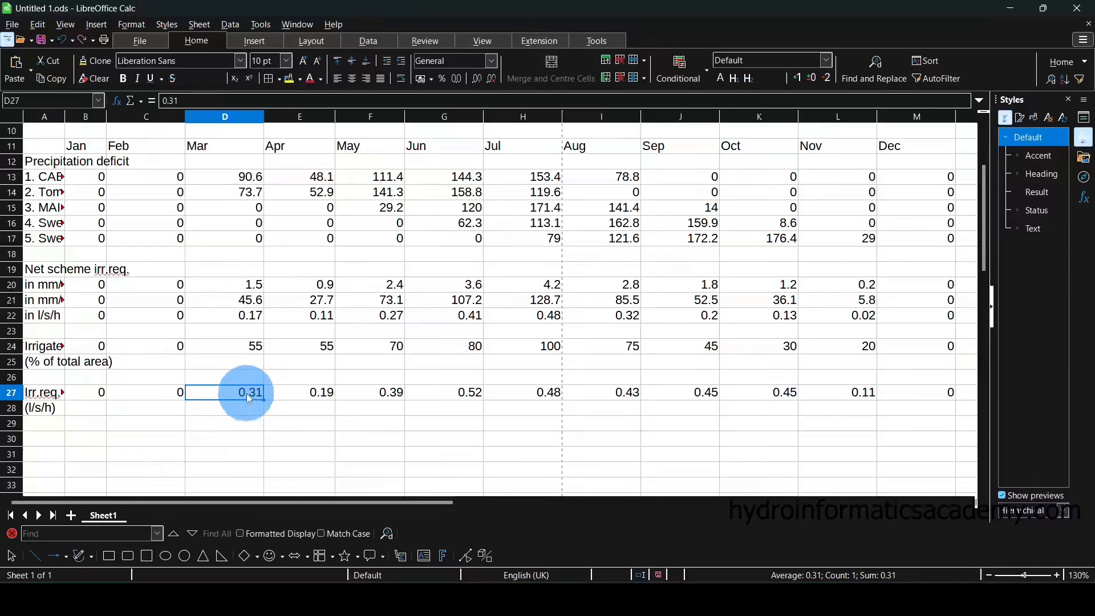
{"action": "scroll", "coordinate": [247, 401], "scroll_direction": "up", "scroll_amount": 3}
{"action": "left_click", "coordinate": [318, 253]}
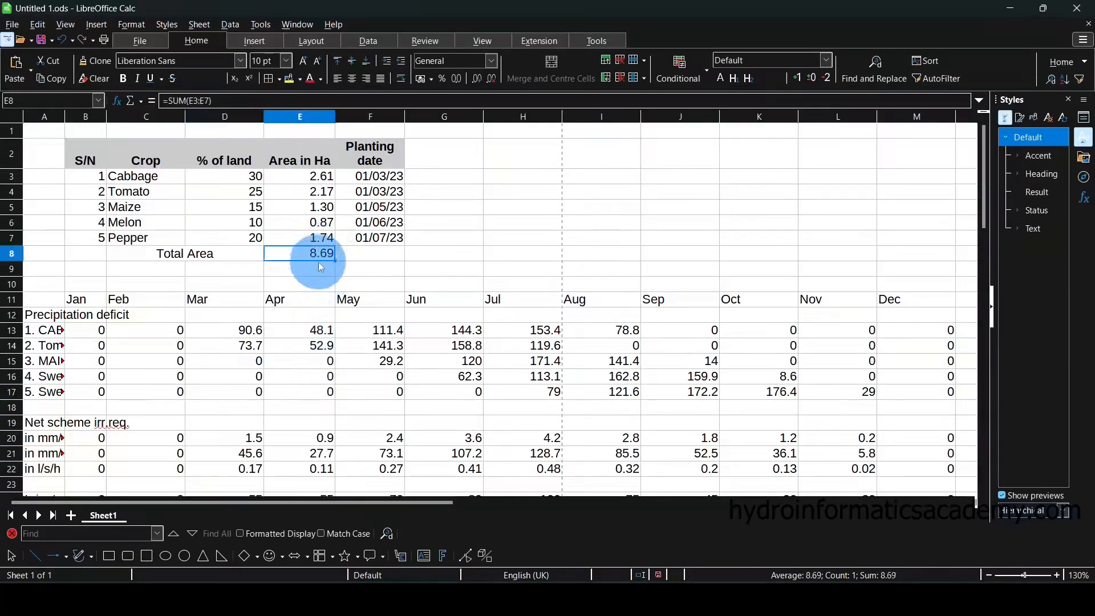
- Label a new result row below the irrigation requirement data by entering L/s in cell A32
{"action": "scroll", "coordinate": [320, 280], "scroll_direction": "down", "scroll_amount": 1}
{"action": "scroll", "coordinate": [320, 280], "scroll_direction": "down", "scroll_amount": 3}
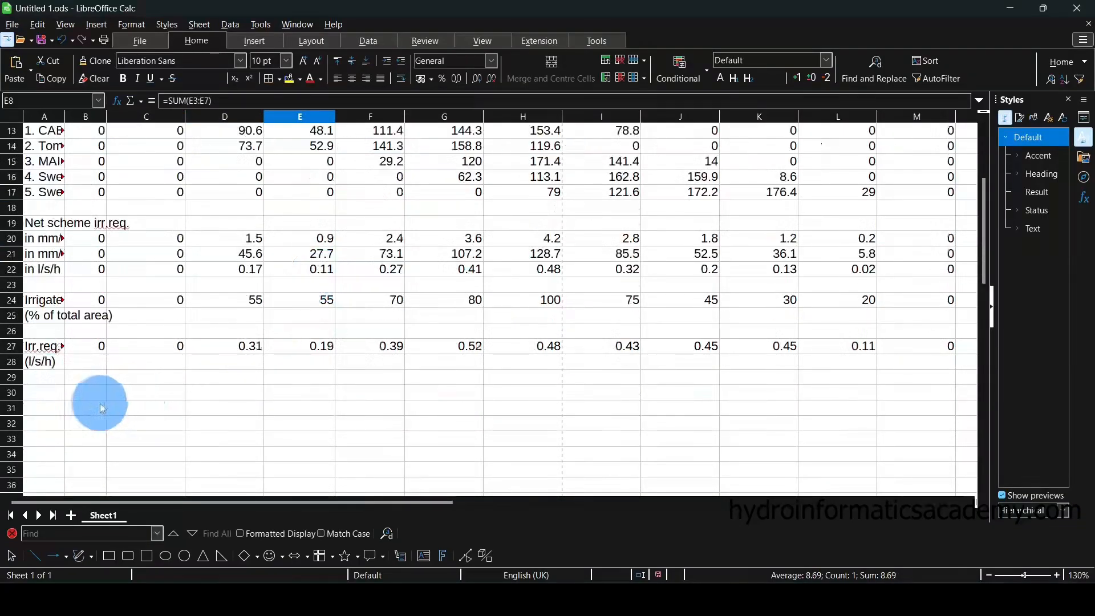
{"action": "left_click", "coordinate": [51, 407]}
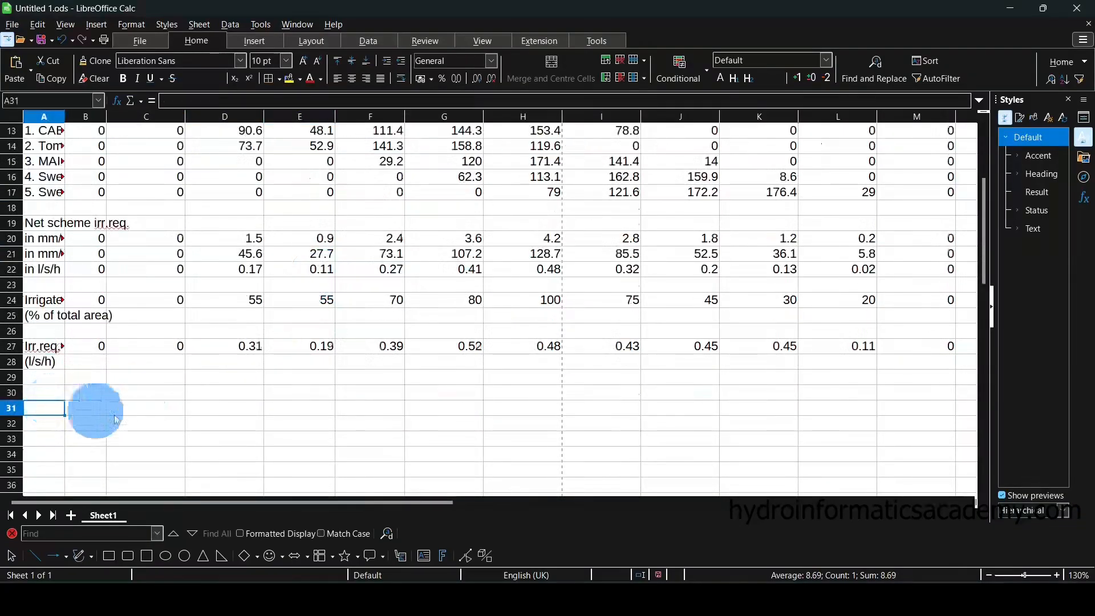
{"action": "left_click", "coordinate": [43, 353]}
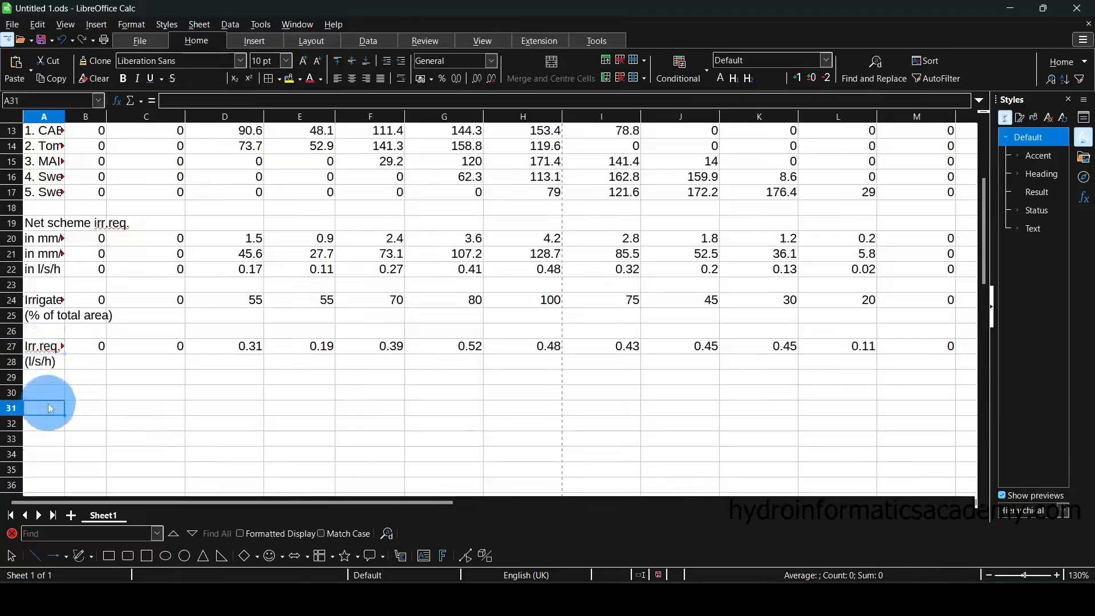
{"action": "left_click", "coordinate": [53, 423]}
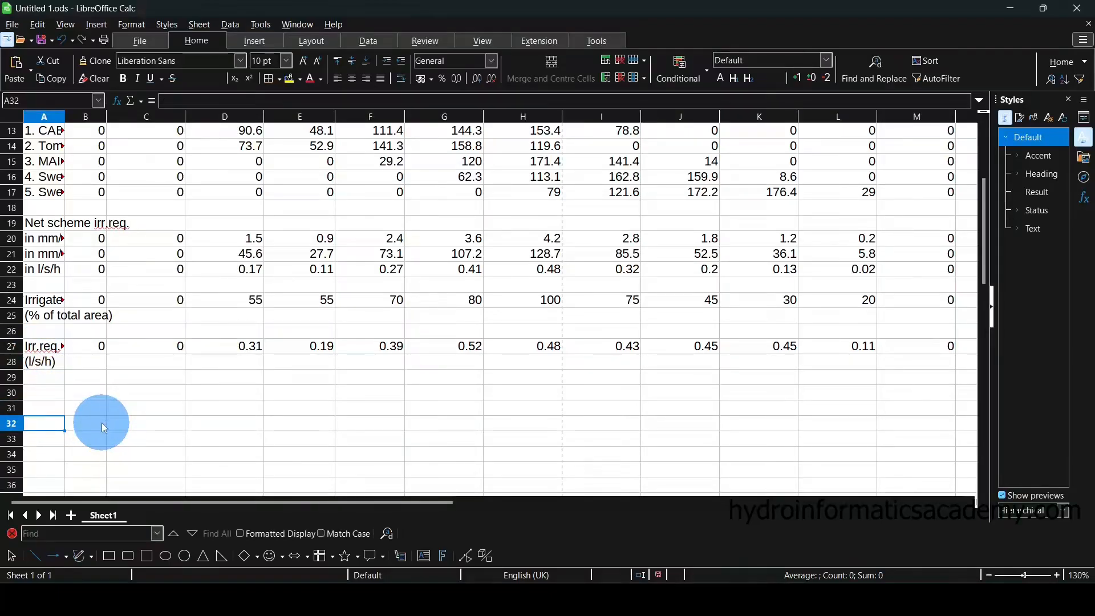
{"action": "type", "text": "L/"}
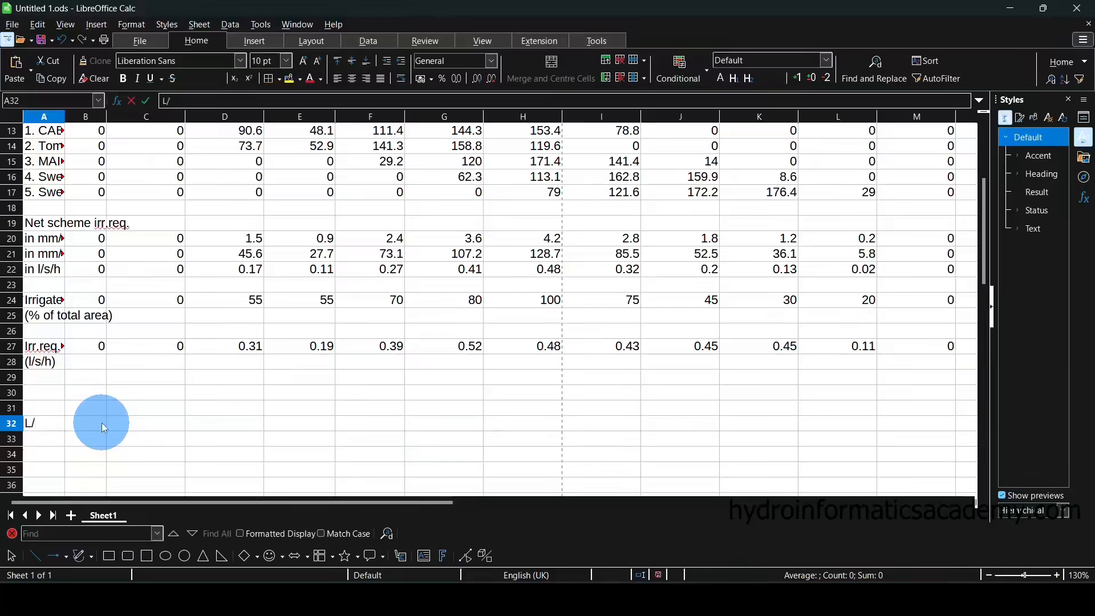
{"action": "type", "text": "s"}
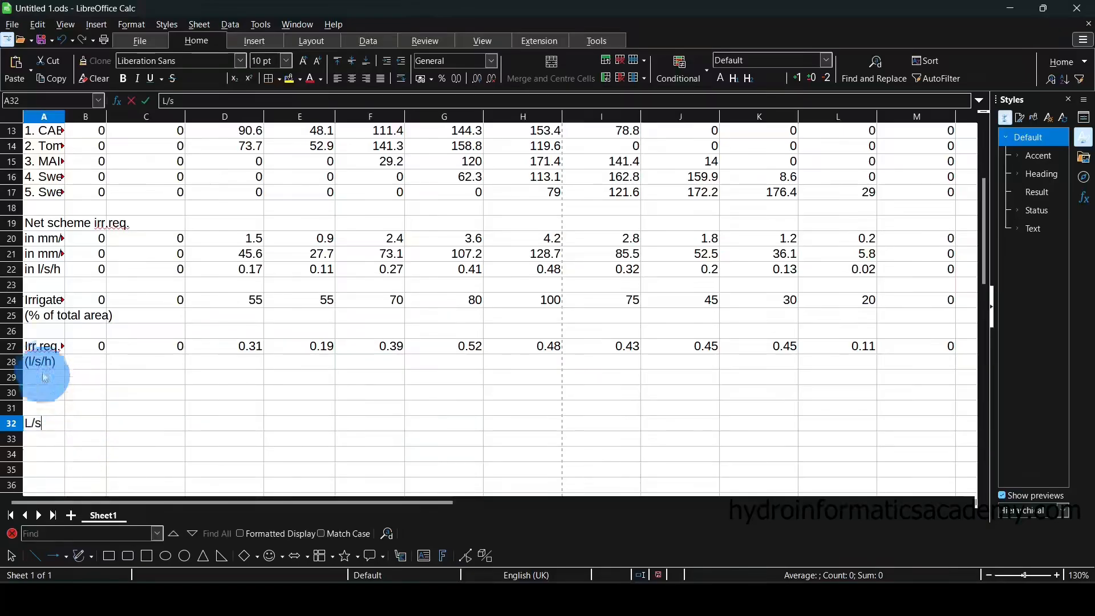
{"action": "left_click", "coordinate": [85, 423]}
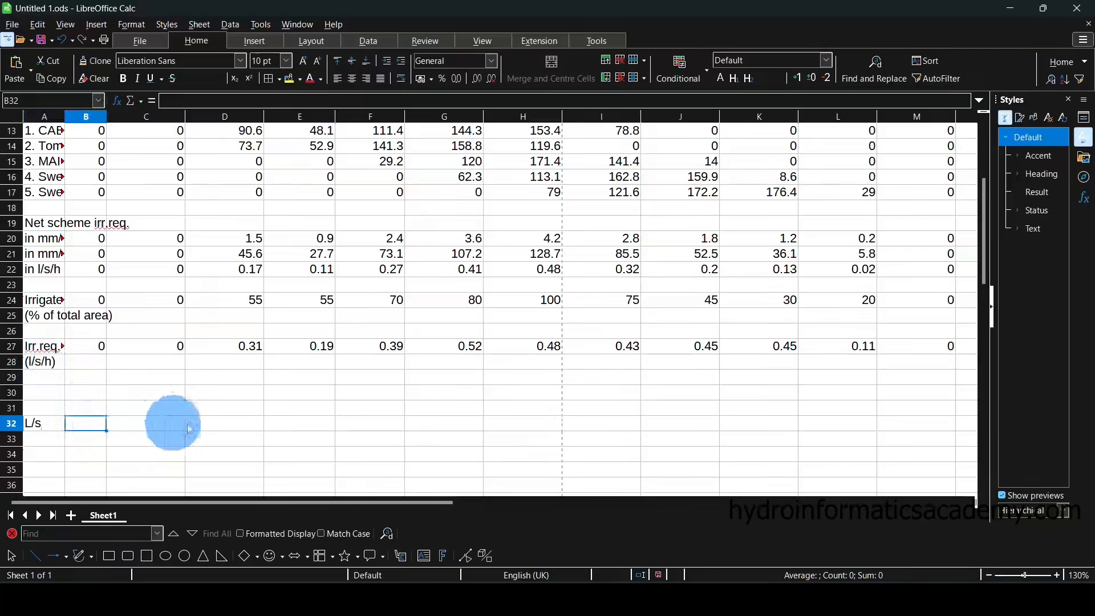
- Calculate the March flow in D32 by multiplying the actual-area requirement by the total crop area, using =D27*E8
{"action": "left_click", "coordinate": [100, 349]}
{"action": "left_click", "coordinate": [147, 346]}
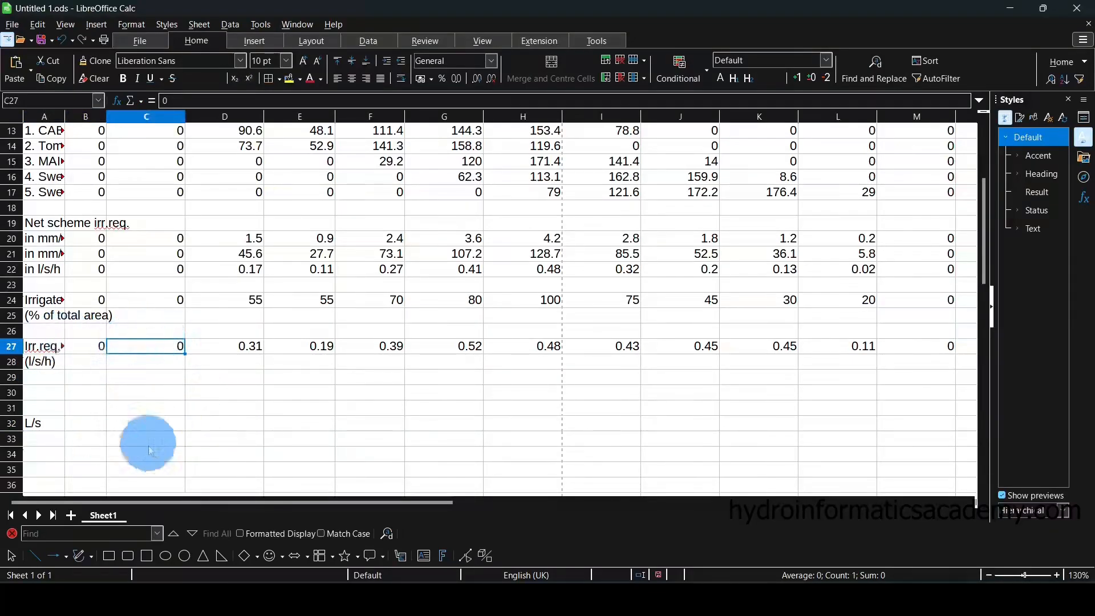
{"action": "left_click", "coordinate": [204, 426]}
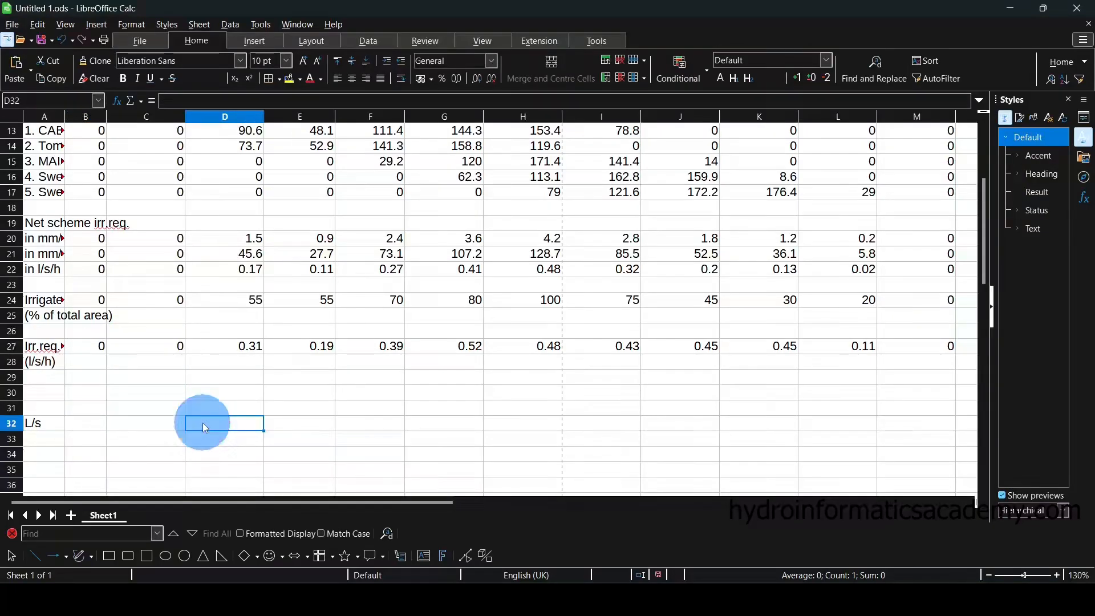
{"action": "type", "text": "="}
{"action": "left_click", "coordinate": [246, 348]}
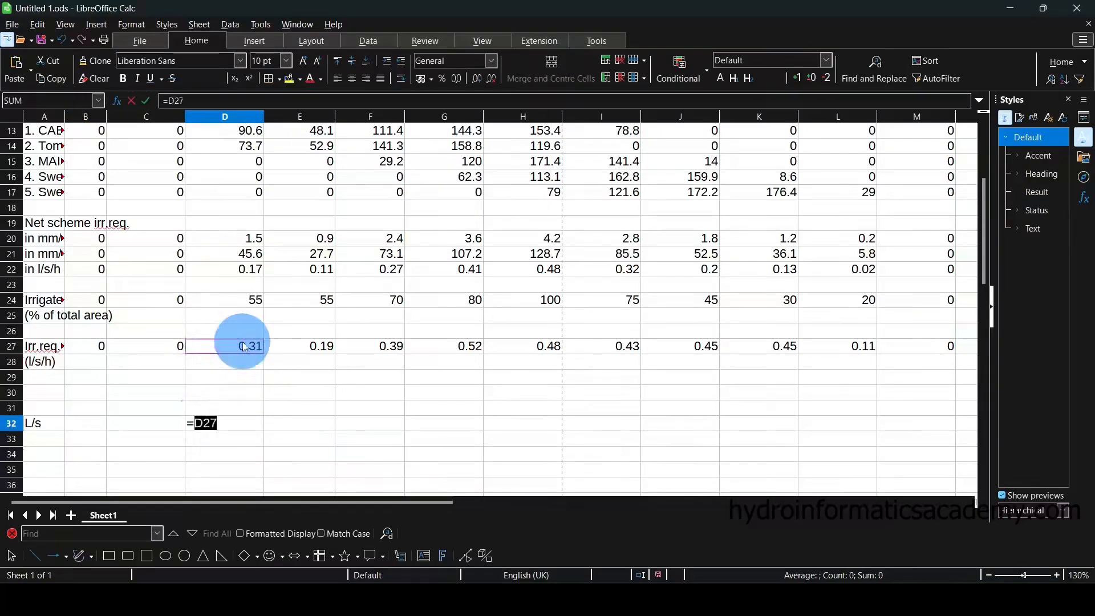
{"action": "type", "text": "*"}
{"action": "scroll", "coordinate": [244, 346], "scroll_direction": "up", "scroll_amount": 3}
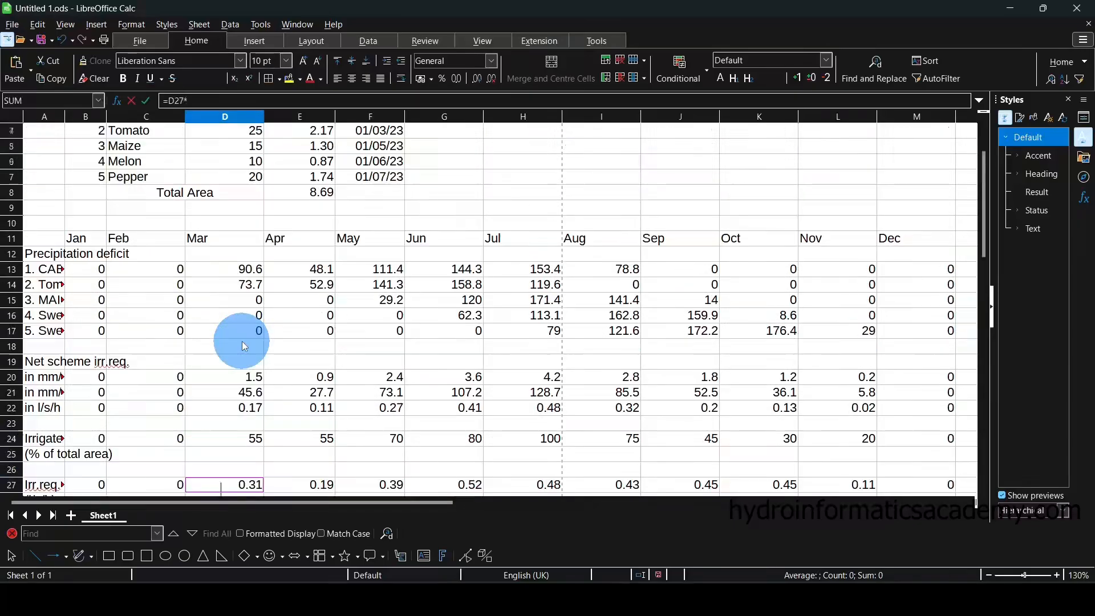
{"action": "left_click", "coordinate": [313, 199]}
{"action": "scroll", "coordinate": [335, 333], "scroll_direction": "down", "scroll_amount": 2}
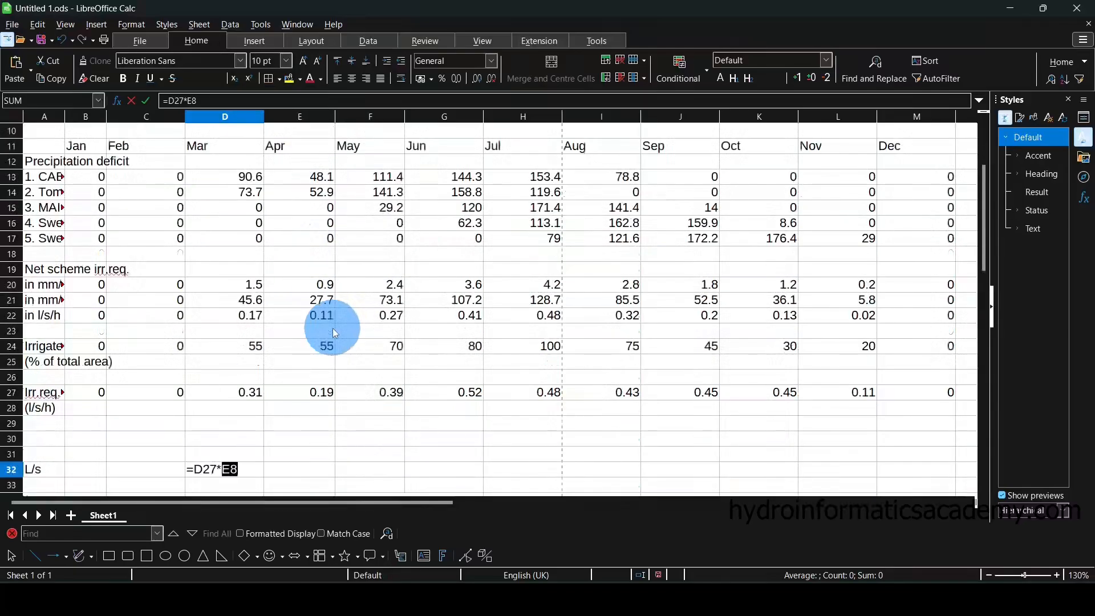
{"action": "key", "text": "Return"}
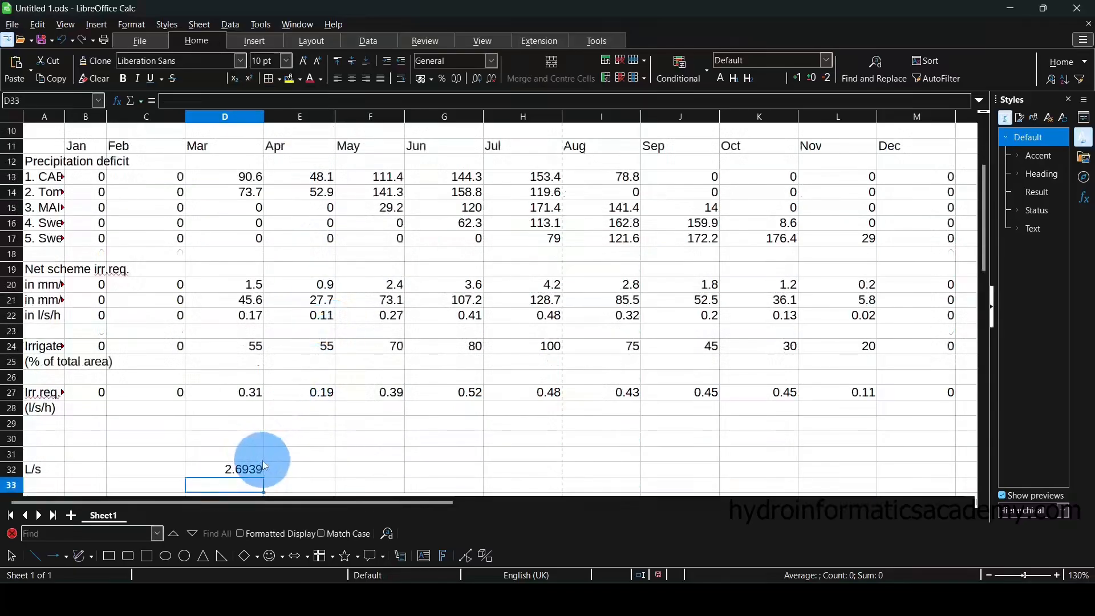
- Check the March L/s result against the Plantation2 plot in Google Earth Pro, and return to Calc to review the April and May columns
{"action": "scroll", "coordinate": [248, 363], "scroll_direction": "up", "scroll_amount": 1}
{"action": "scroll", "coordinate": [225, 413], "scroll_direction": "down", "scroll_amount": 2}
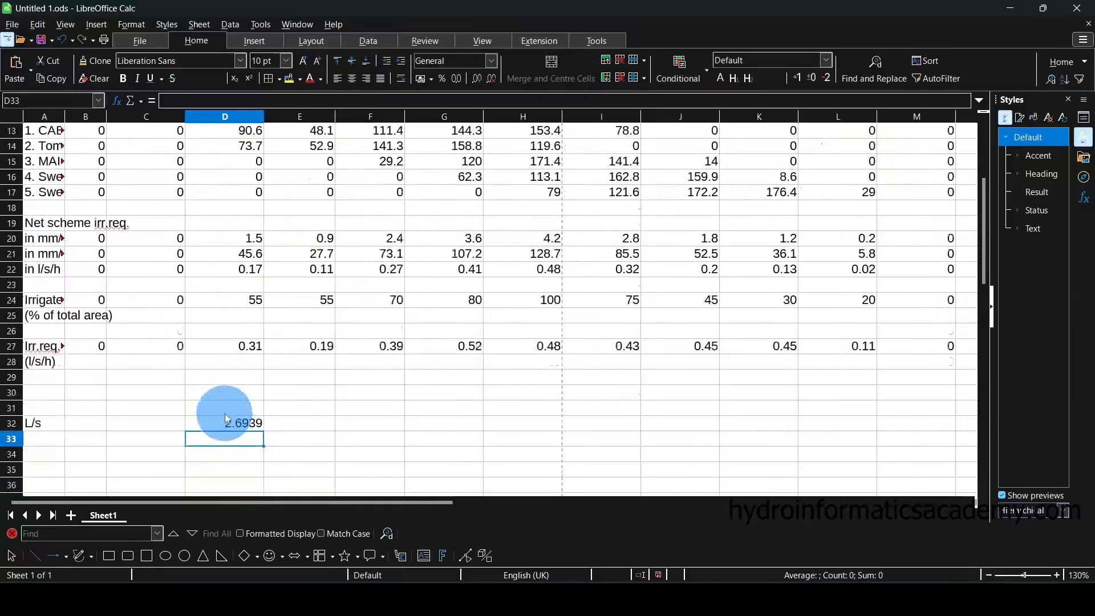
{"action": "left_click", "coordinate": [245, 424]}
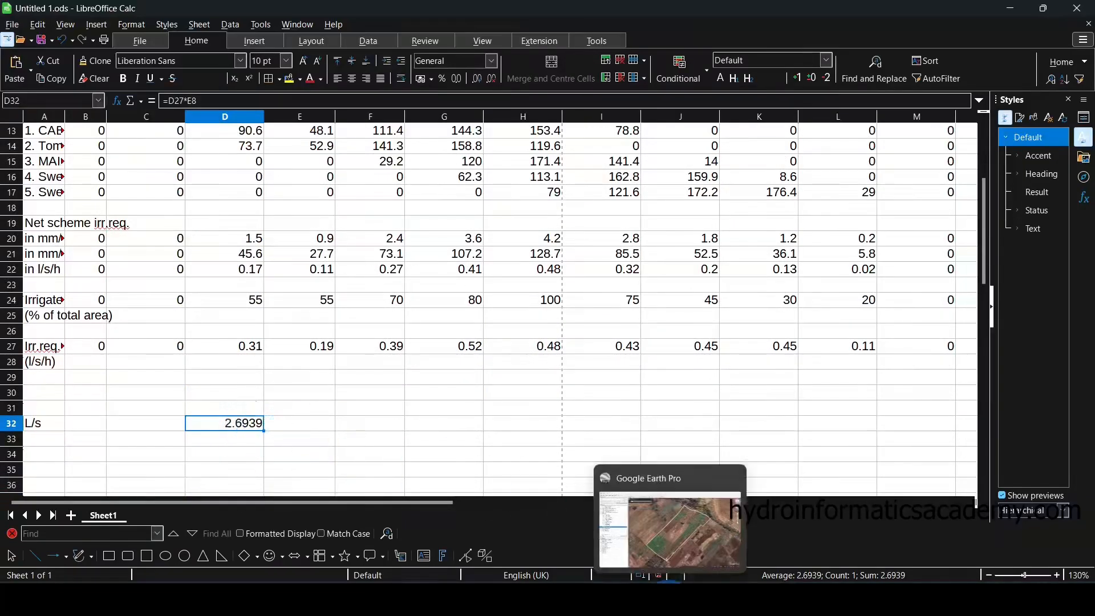
{"action": "left_click", "coordinate": [671, 600]}
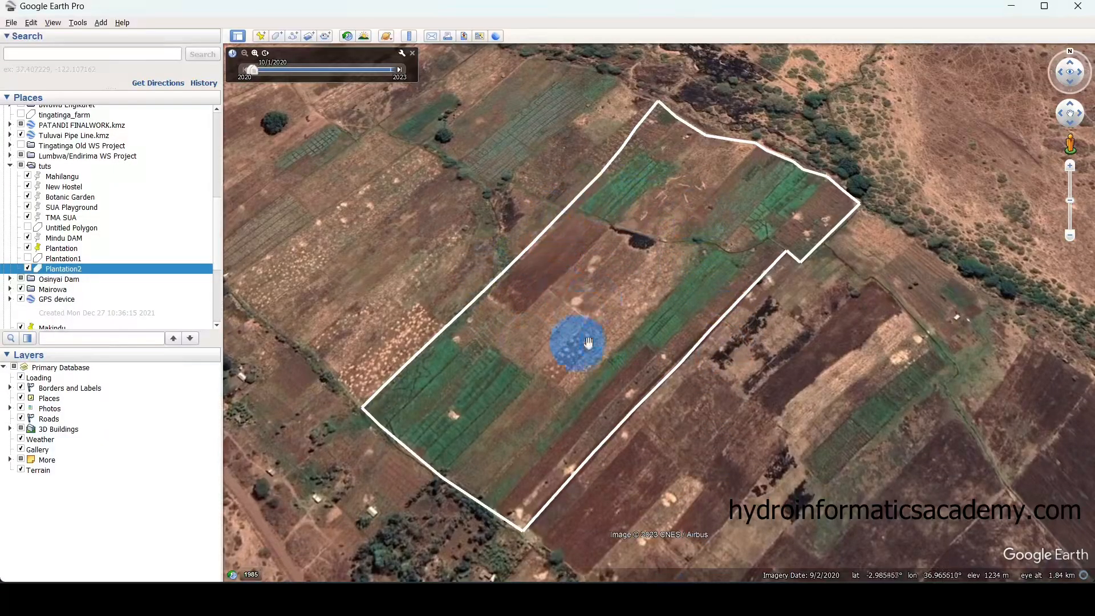
{"action": "key", "text": "alt+Tab"}
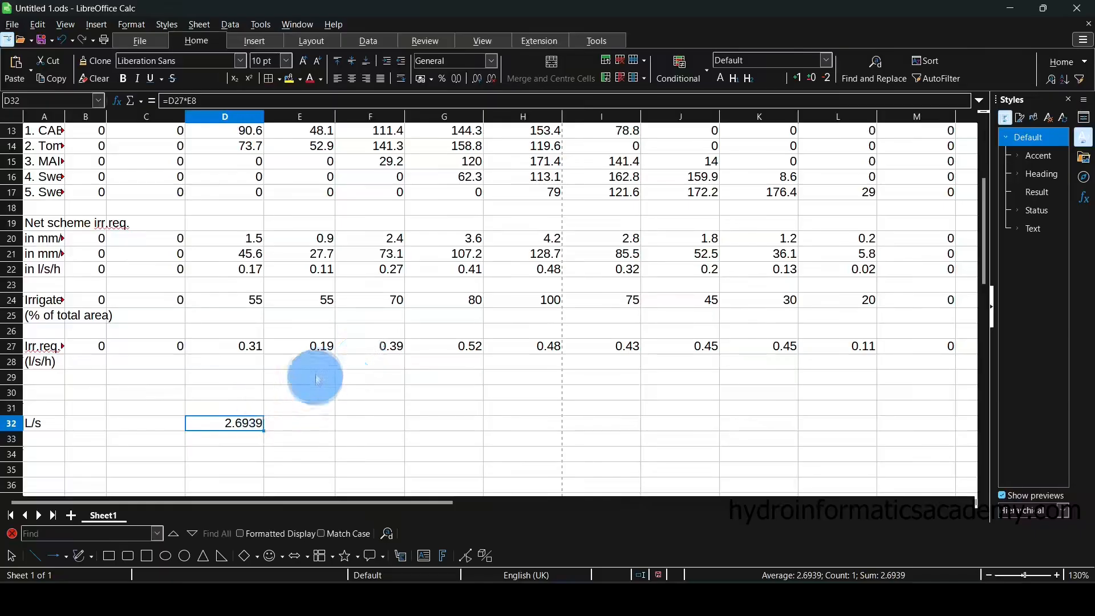
{"action": "left_click", "coordinate": [325, 349]}
{"action": "scroll", "coordinate": [319, 285], "scroll_direction": "up", "scroll_amount": 2}
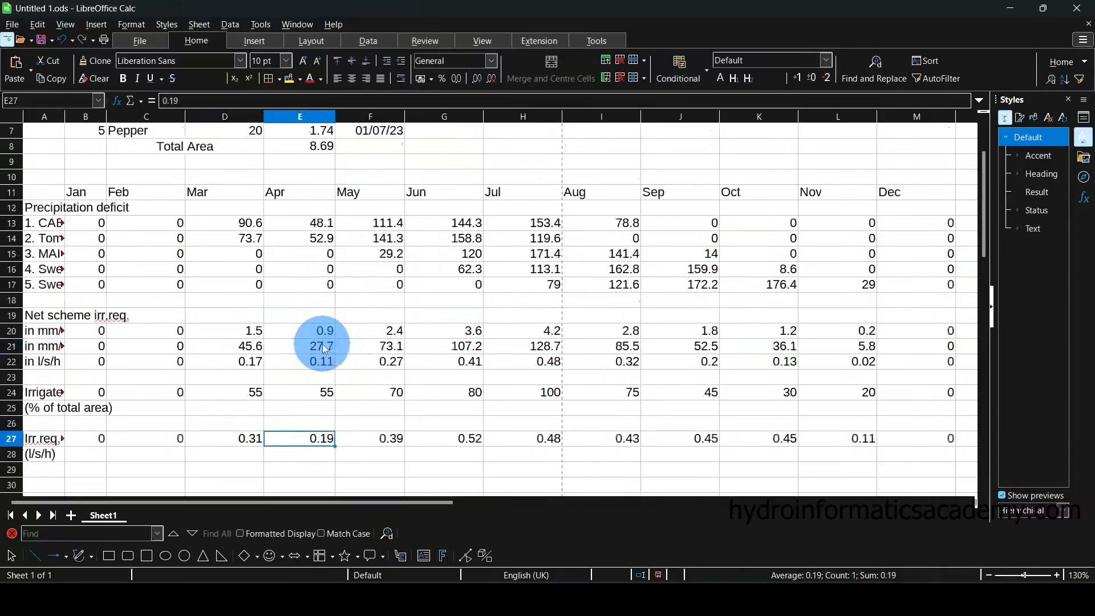
{"action": "left_click", "coordinate": [294, 203]}
{"action": "scroll", "coordinate": [314, 395], "scroll_direction": "down", "scroll_amount": 1}
{"action": "scroll", "coordinate": [313, 396], "scroll_direction": "down", "scroll_amount": 1}
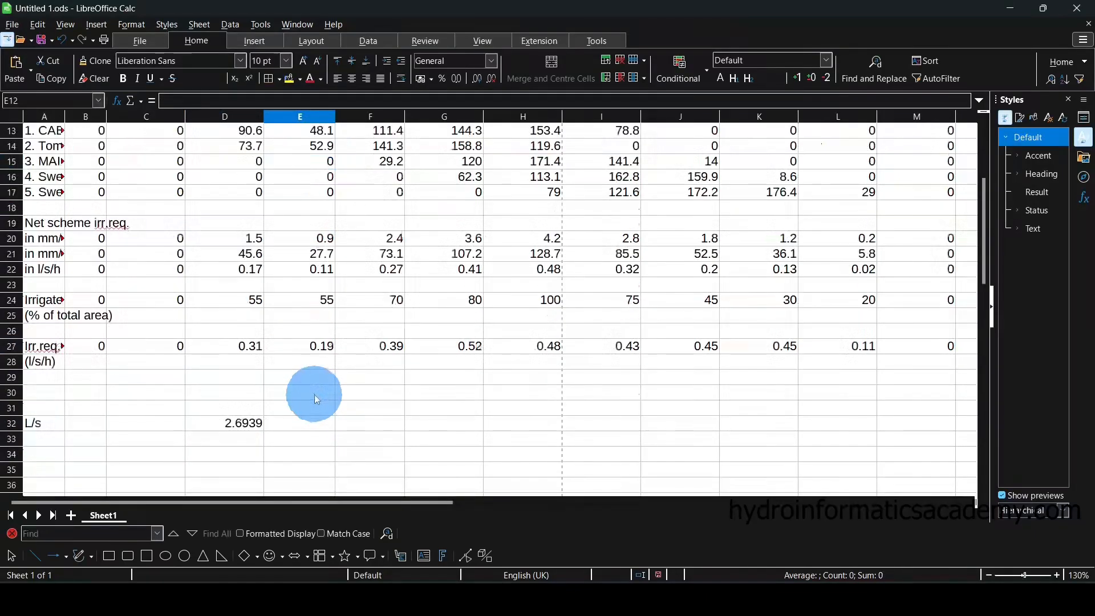
{"action": "scroll", "coordinate": [314, 394], "scroll_direction": "up", "scroll_amount": 1}
{"action": "left_click", "coordinate": [373, 147]}
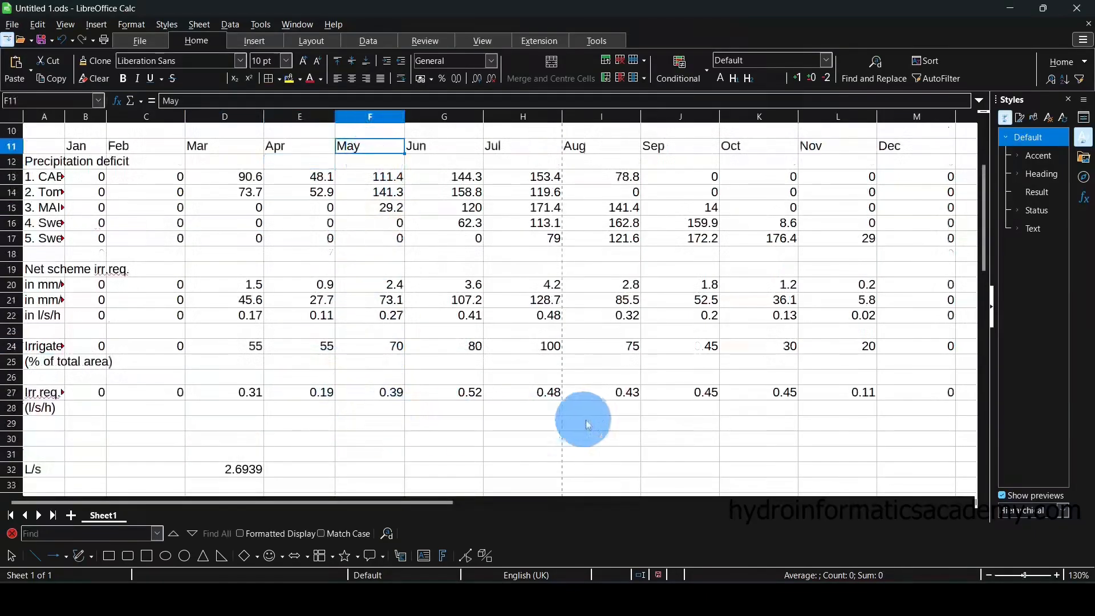
- Make the total area reference in D32 absolute, giving =D27*$E$8, and fill the formula across the row to M32
{"action": "double_click", "coordinate": [248, 471]}
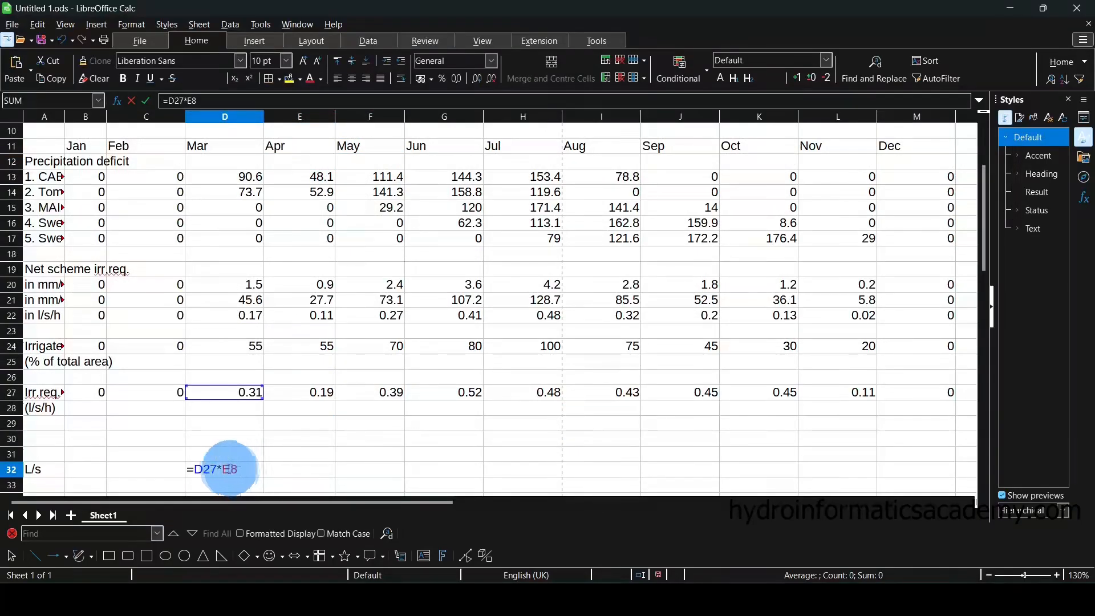
{"action": "left_click", "coordinate": [222, 469]}
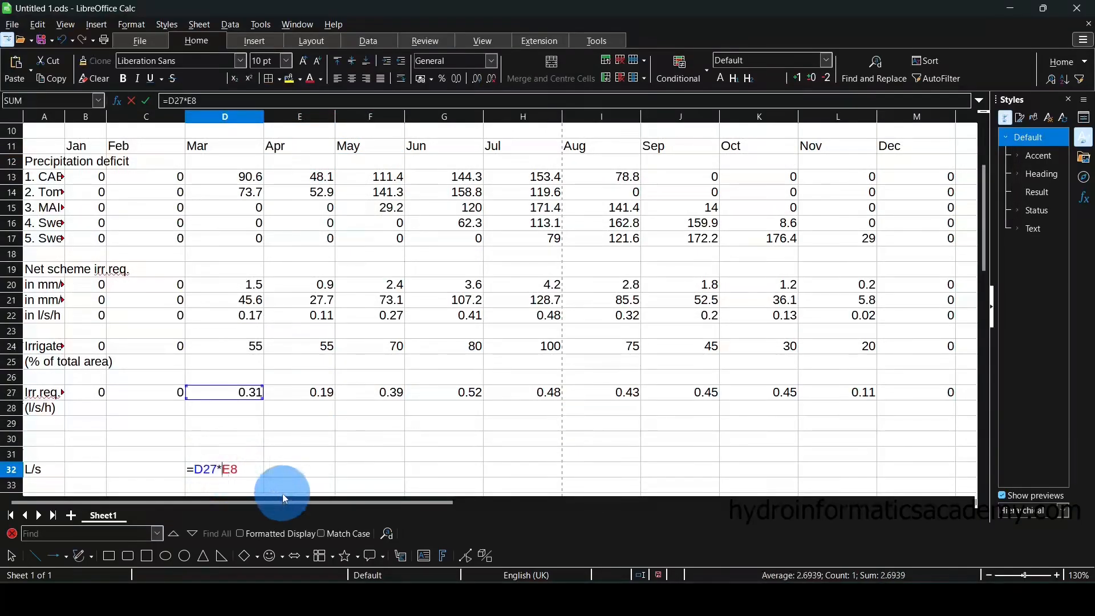
{"action": "type", "text": "$E$"}
{"action": "key", "text": "Return"}
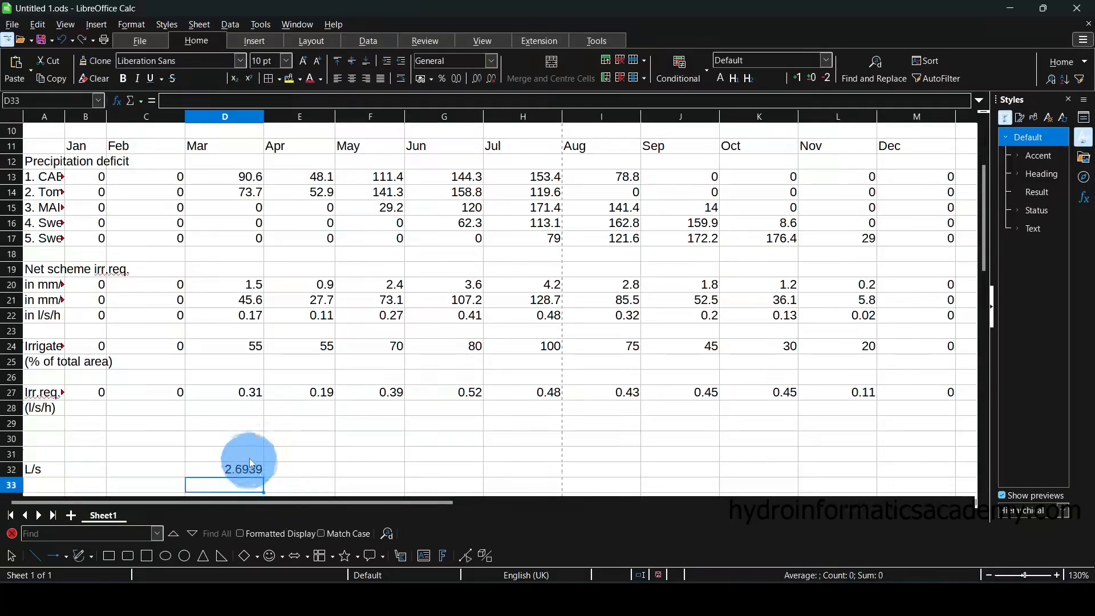
{"action": "left_click", "coordinate": [249, 467]}
{"action": "left_click_drag", "start_coordinate": [264, 476], "coordinate": [941, 473]}
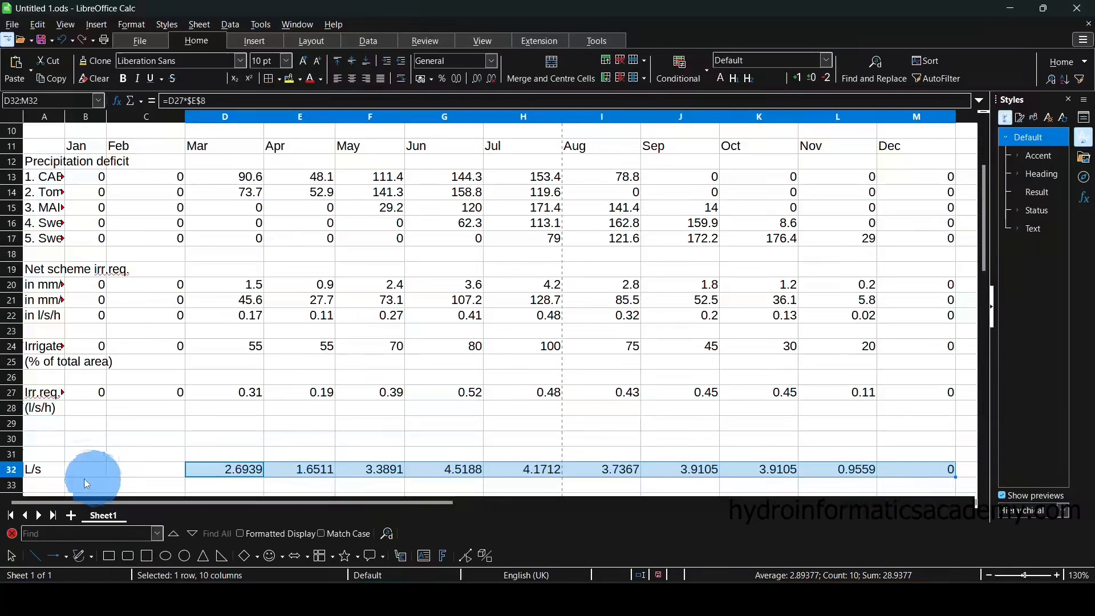
- Make the whole L/s row bold from A32 to M32
{"action": "left_click", "coordinate": [40, 468]}
{"action": "left_click_drag", "start_coordinate": [77, 478], "coordinate": [921, 468]}
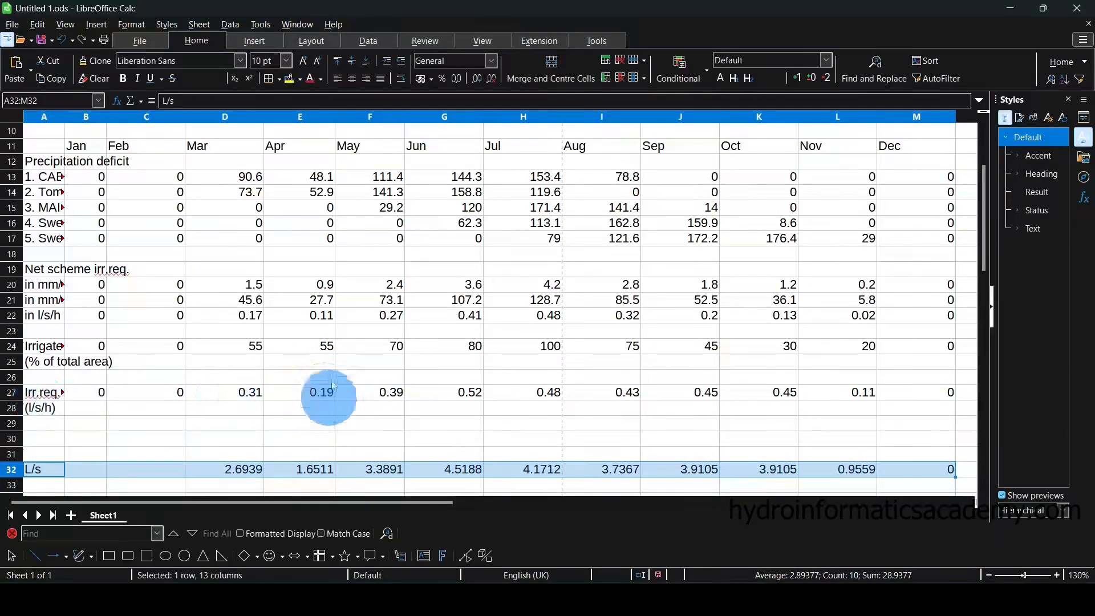
{"action": "left_click", "coordinate": [122, 82]}
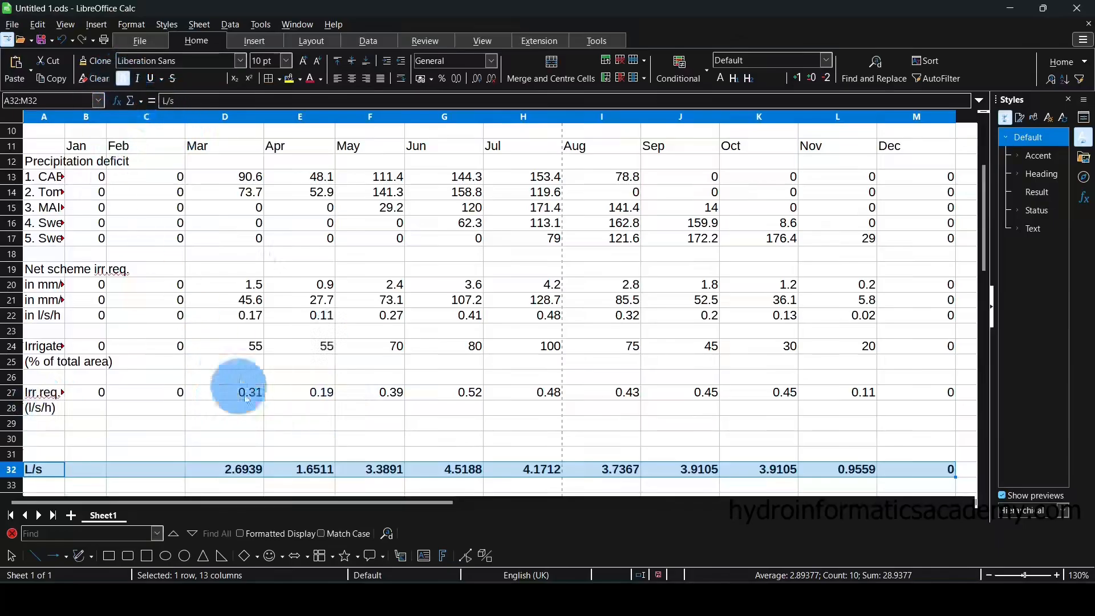
- Inspect the March flow formula in D32, view the Plantation2 plot in Google Earth Pro, and return to the Calc sheet
{"action": "double_click", "coordinate": [238, 472]}
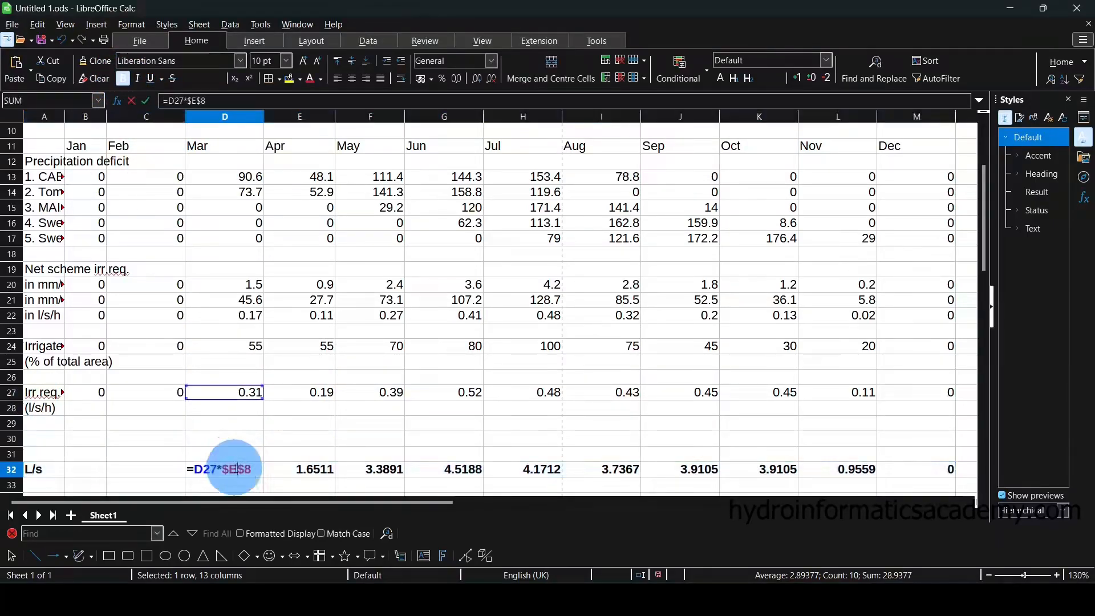
{"action": "key", "text": "Escape"}
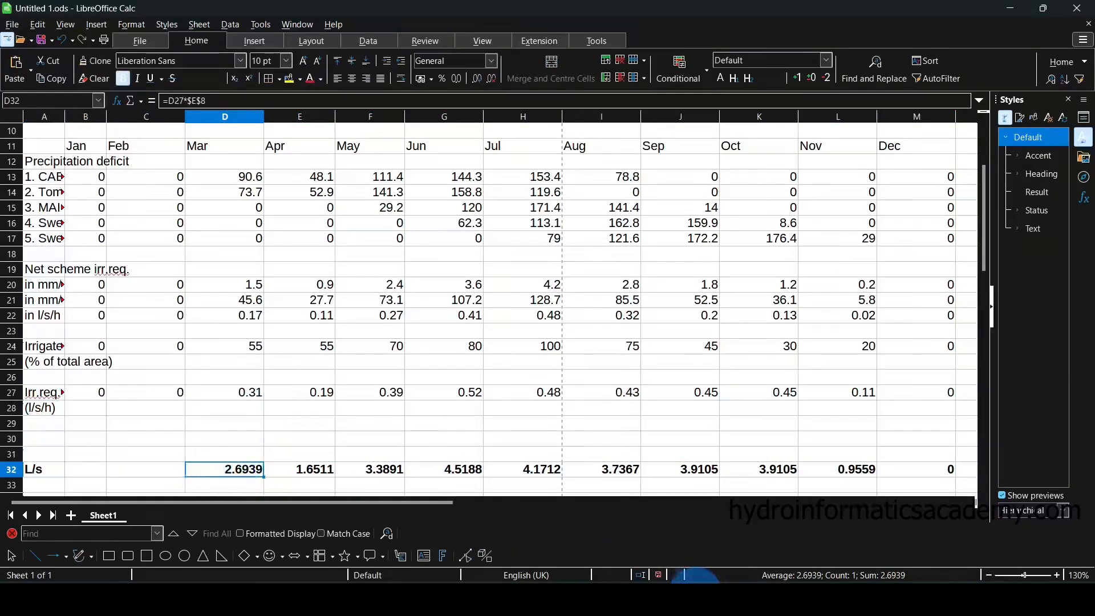
{"action": "mouse_move", "coordinate": [742, 593]}
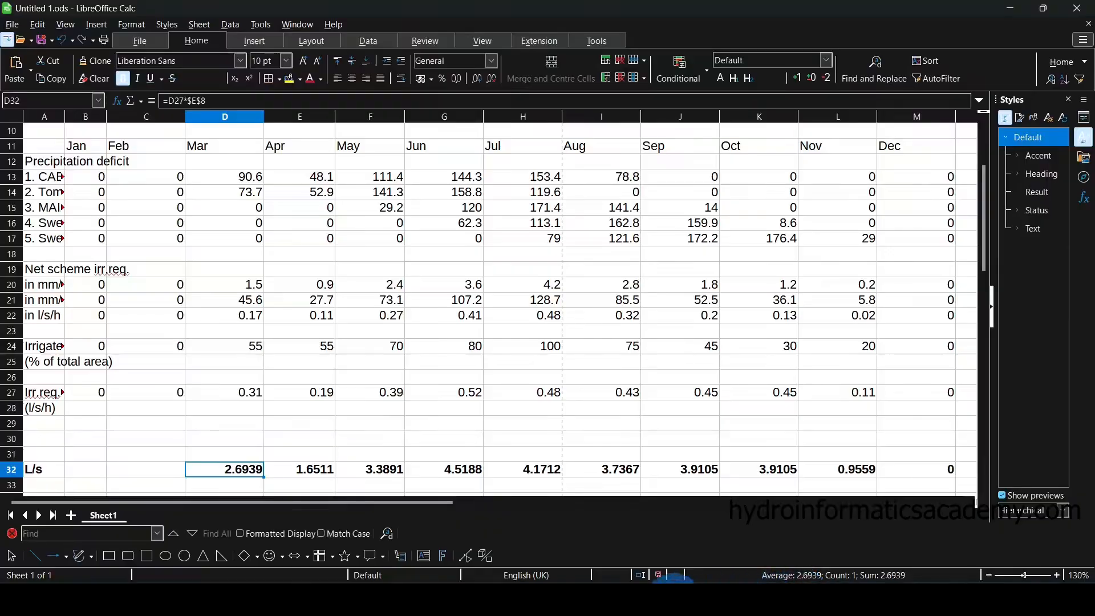
{"action": "left_click", "coordinate": [673, 600]}
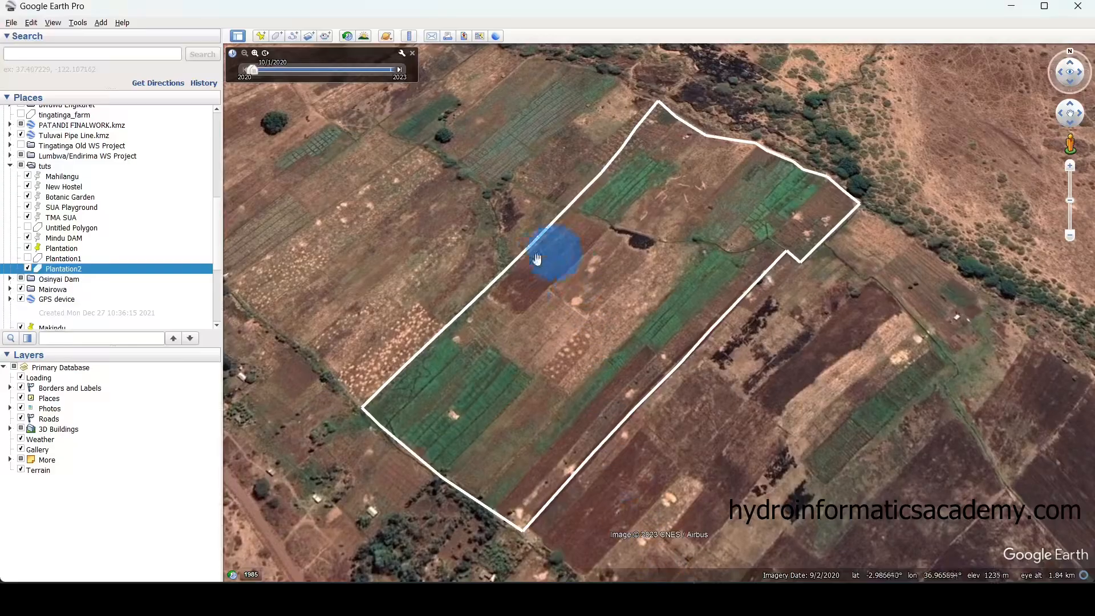
{"action": "left_click", "coordinate": [672, 601]}
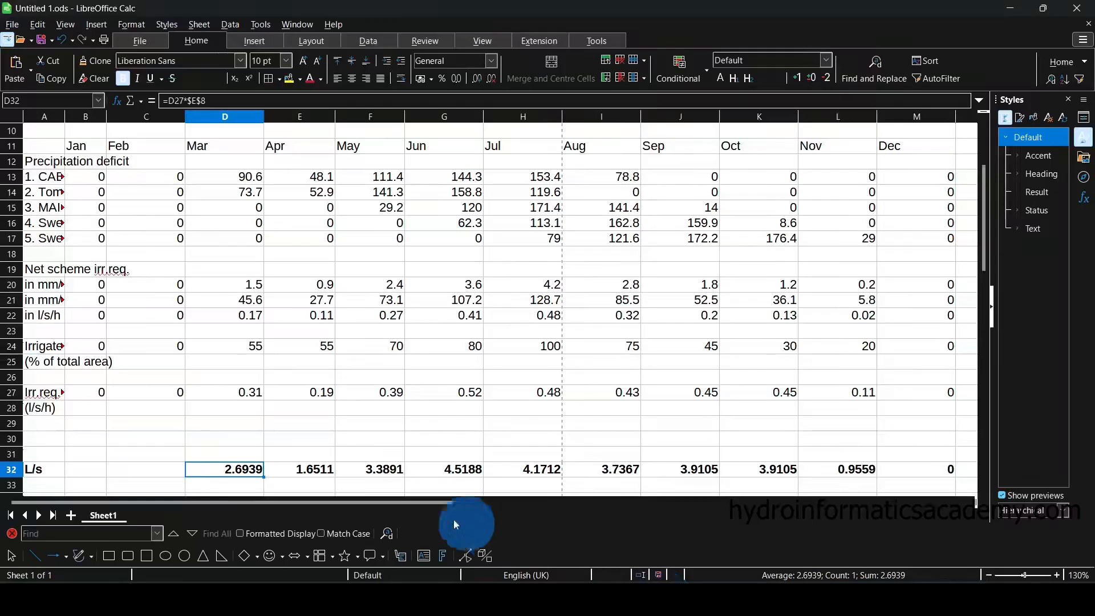
- Review the monthly L/s flows in row 32 for April, May and November, and back from November to June
{"action": "left_click", "coordinate": [318, 472]}
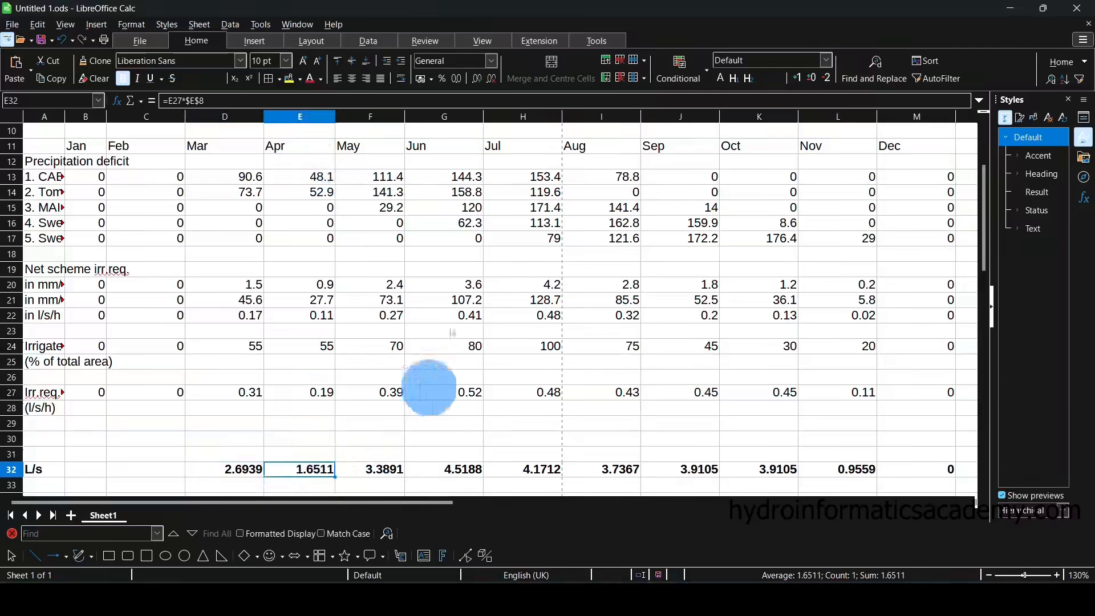
{"action": "left_click", "coordinate": [386, 471]}
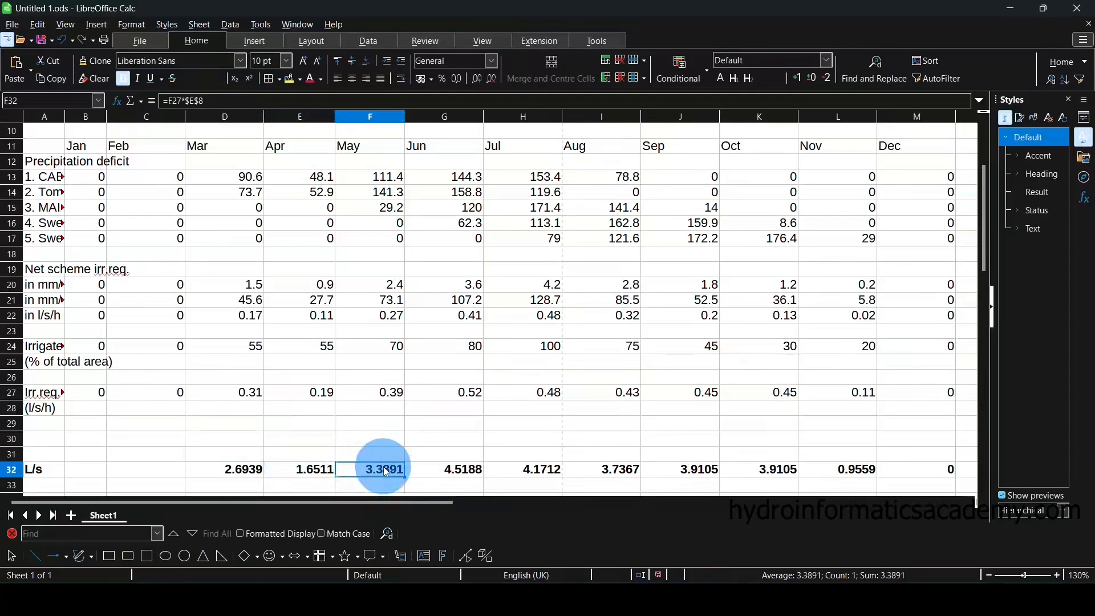
{"action": "left_click", "coordinate": [863, 475]}
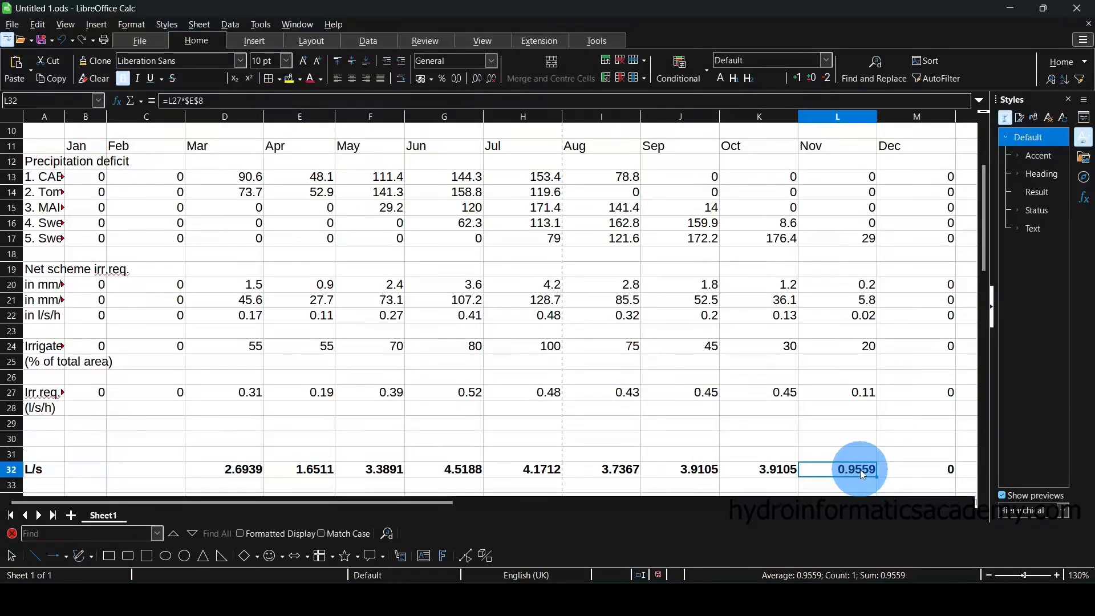
{"action": "key", "text": "Left"}
{"action": "key", "text": "Left"}
{"action": "key", "text": "Left"}
{"action": "key", "text": "Left"}
{"action": "key", "text": "Left"}
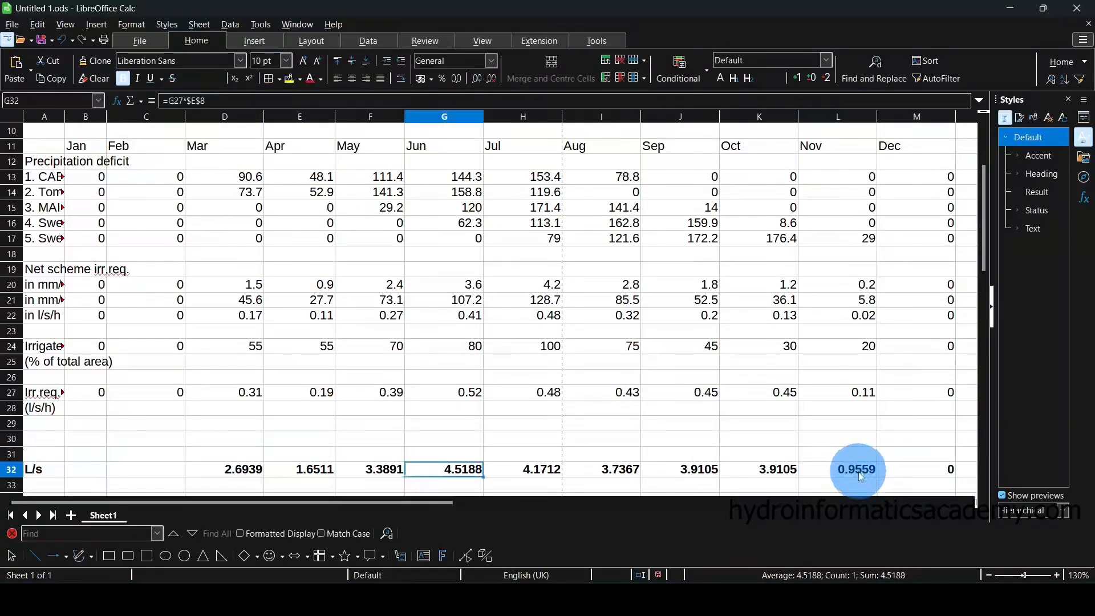
- Review the June column and compare the June and July L/s flows in row 32 with the crop area table
{"action": "left_click", "coordinate": [445, 116]}
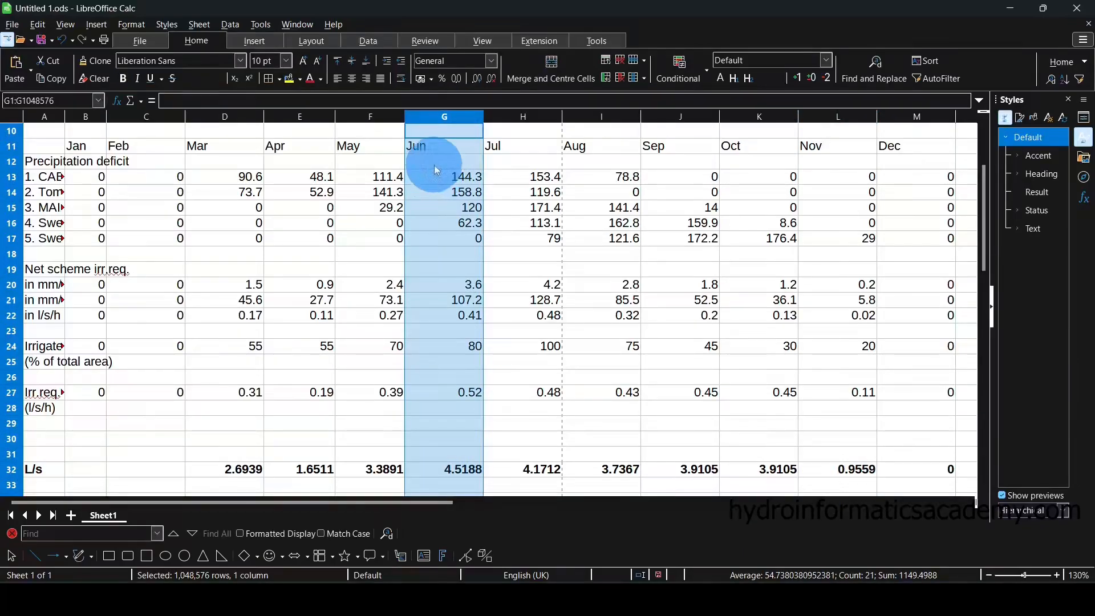
{"action": "left_click", "coordinate": [441, 331]}
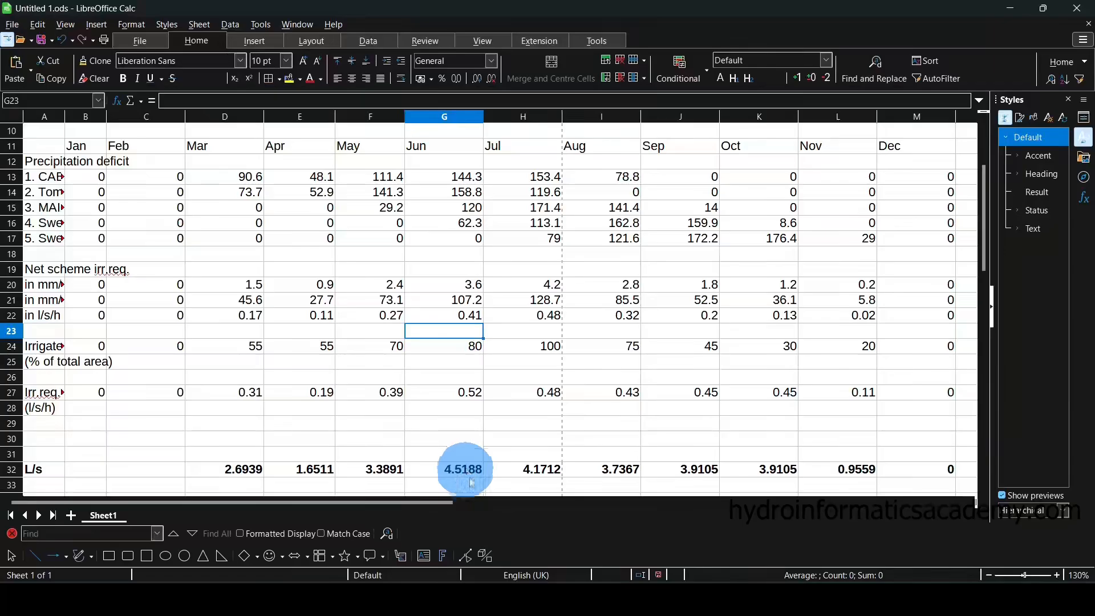
{"action": "left_click", "coordinate": [465, 473]}
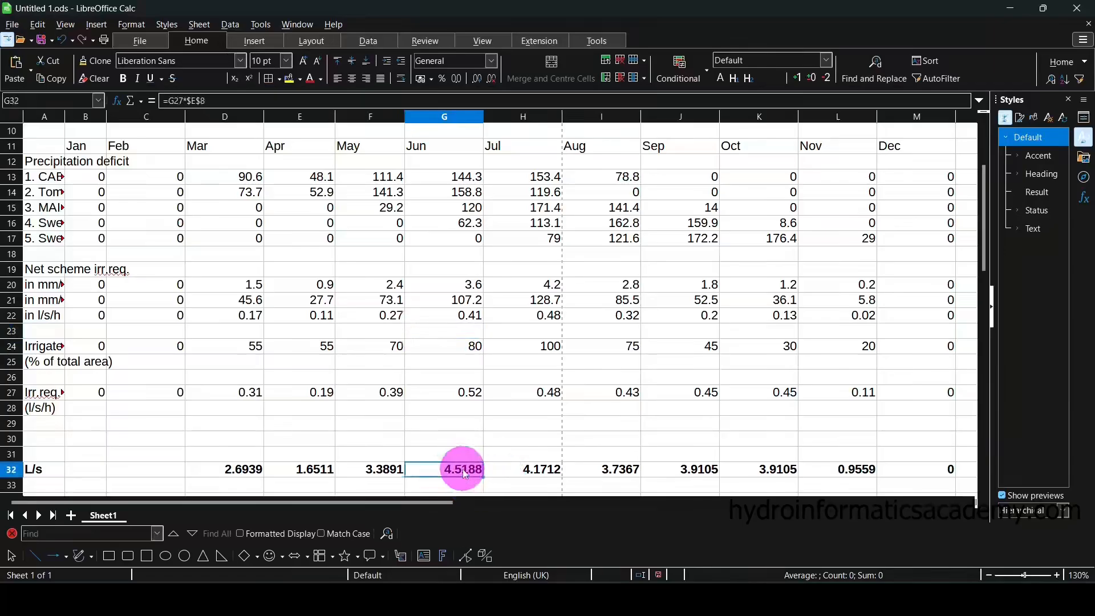
{"action": "right_click", "coordinate": [526, 468]}
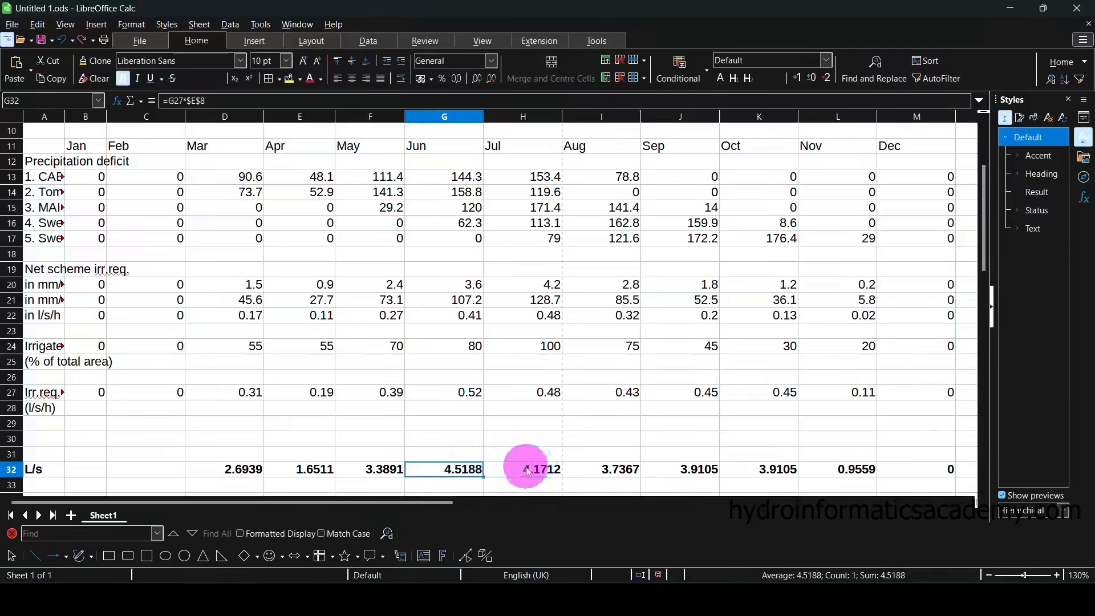
{"action": "left_click", "coordinate": [740, 478]}
{"action": "scroll", "coordinate": [621, 463], "scroll_direction": "up", "scroll_amount": 2}
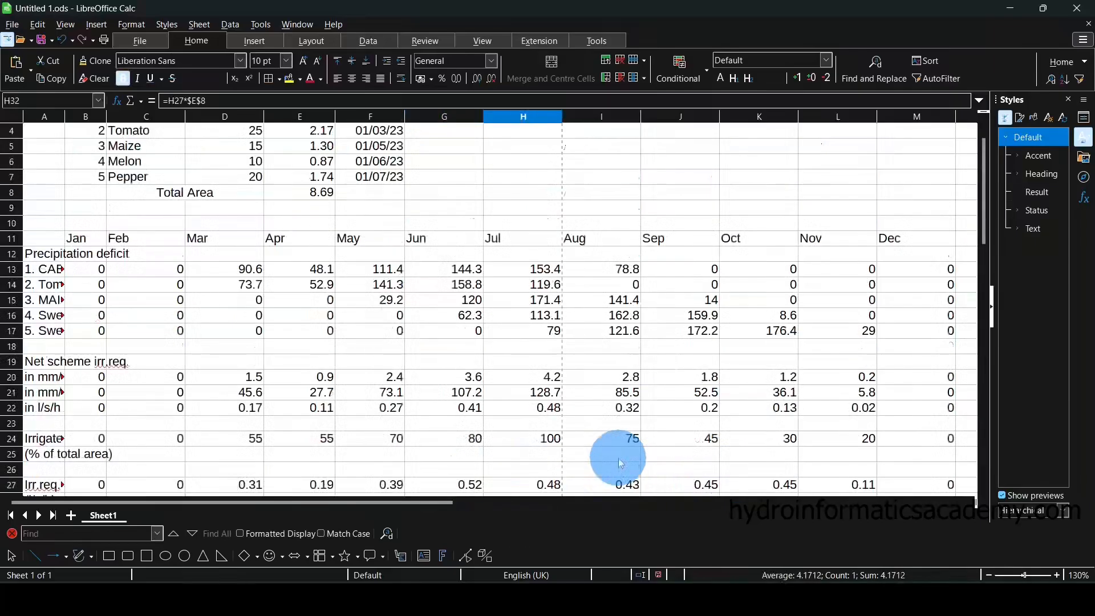
{"action": "scroll", "coordinate": [621, 462], "scroll_direction": "down", "scroll_amount": 2}
{"action": "scroll", "coordinate": [620, 463], "scroll_direction": "down", "scroll_amount": 1}
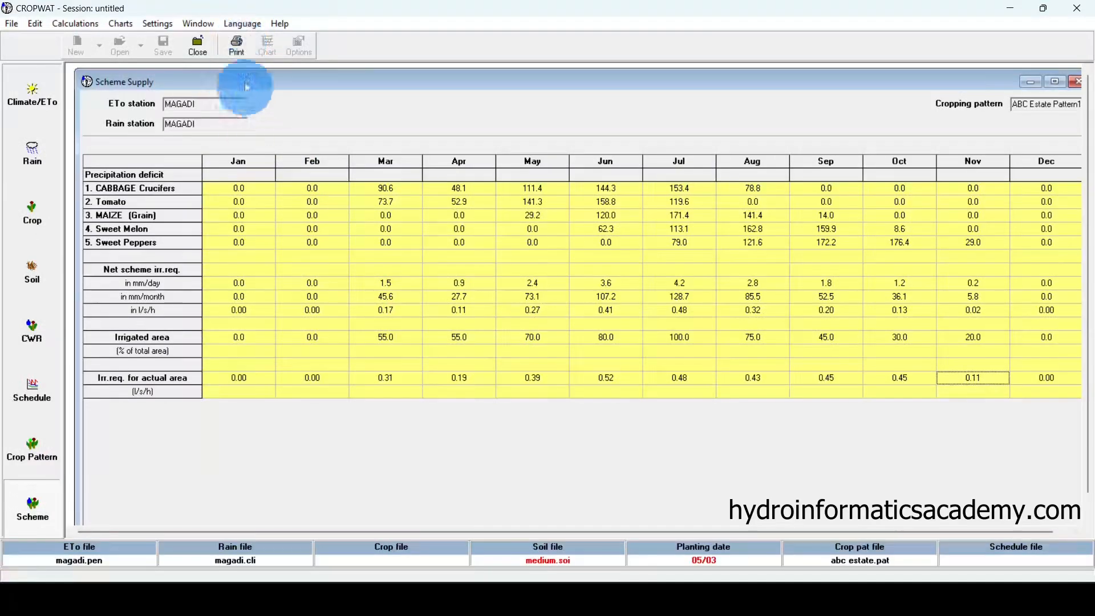
- In CROPWAT, open the print options from the Scheme Supply table and select all available data for printing
{"action": "left_click", "coordinate": [238, 48]}
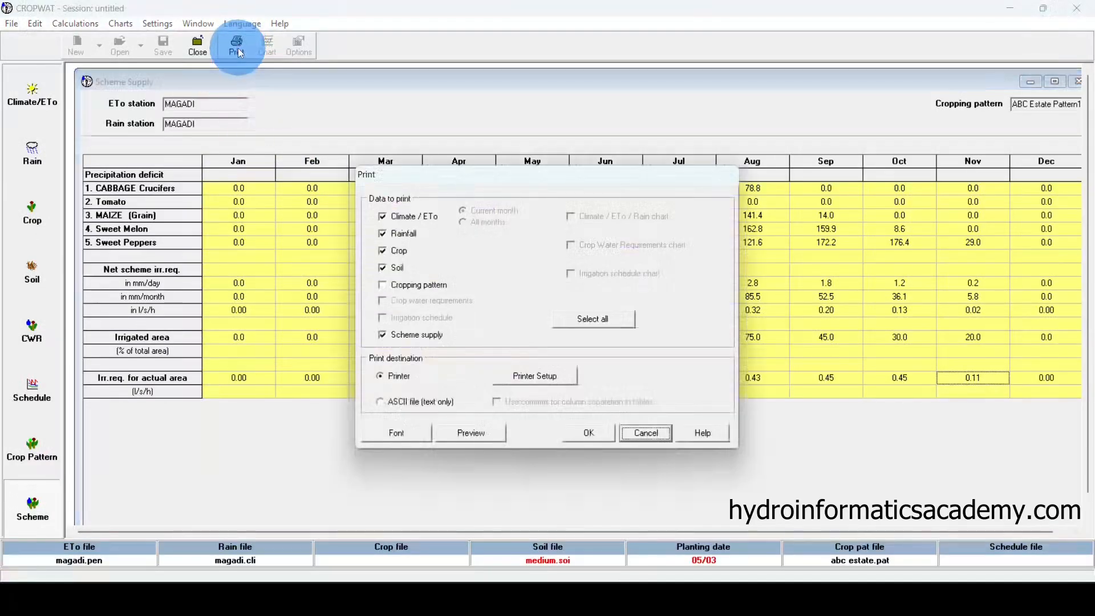
{"action": "left_click", "coordinate": [613, 321]}
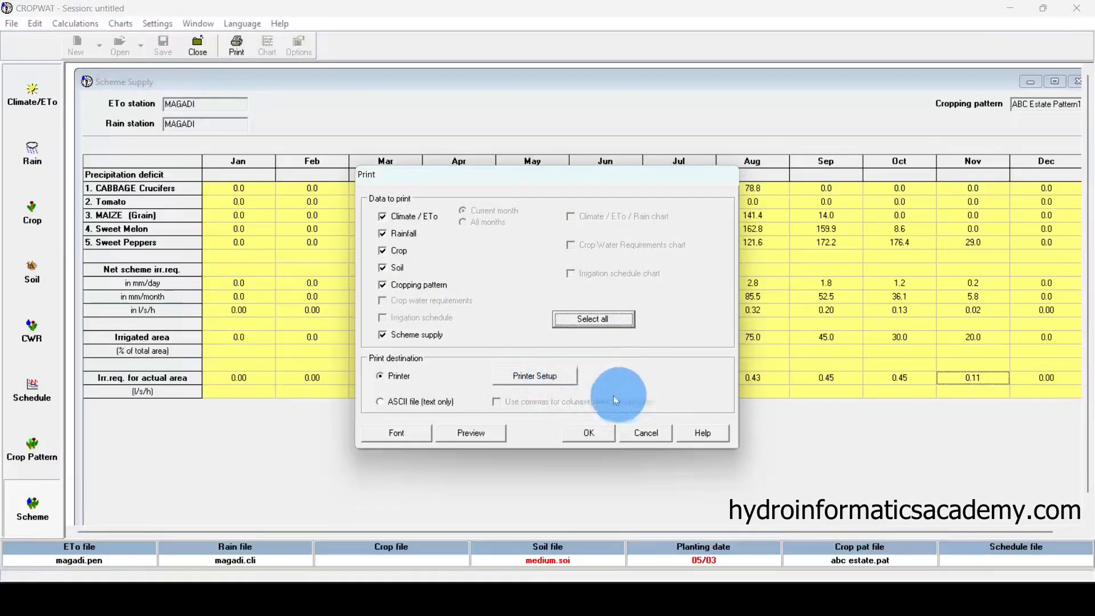